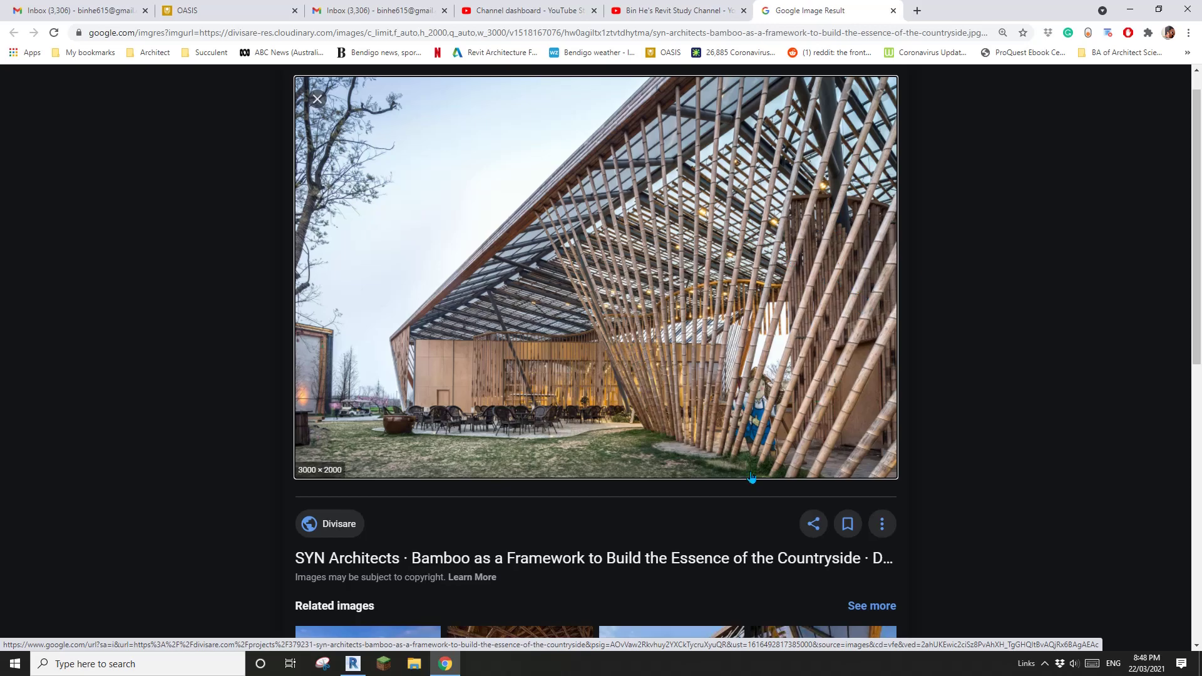
Switch to Revit, close the open project view, and create a new family from the Metric Generic Model Adaptive.rft template.
{"action": "left_click", "coordinate": [353, 663]}
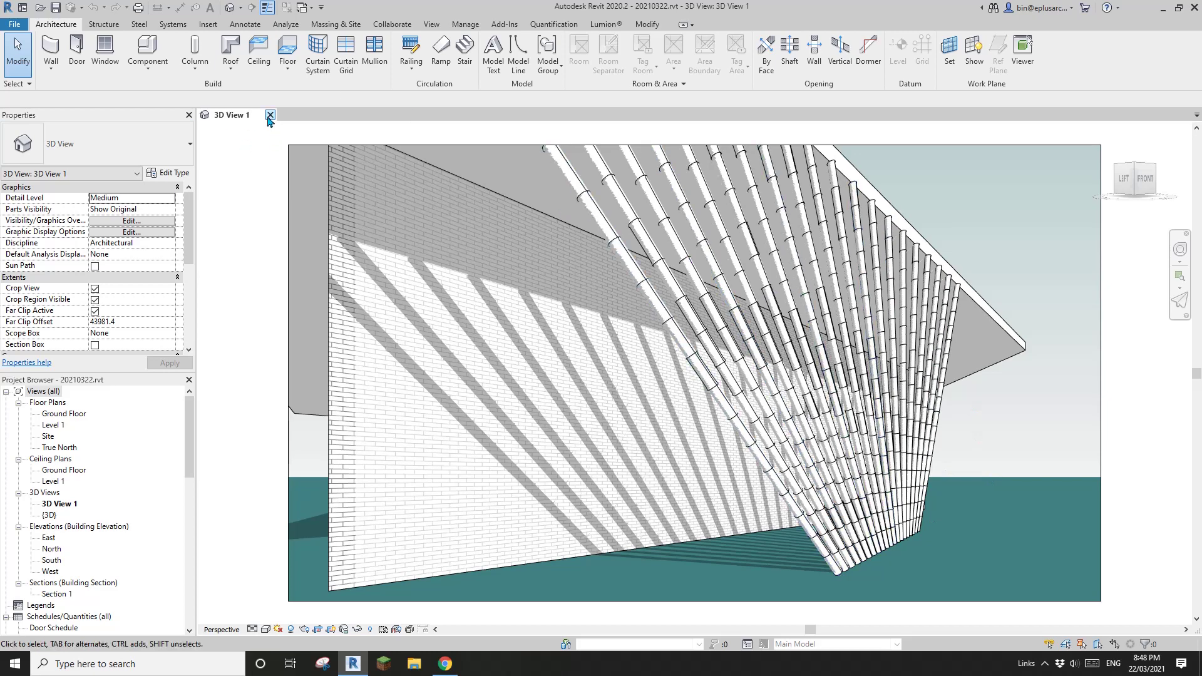
{"action": "left_click", "coordinate": [268, 115]}
{"action": "left_click", "coordinate": [79, 231]}
{"action": "left_click", "coordinate": [722, 341]}
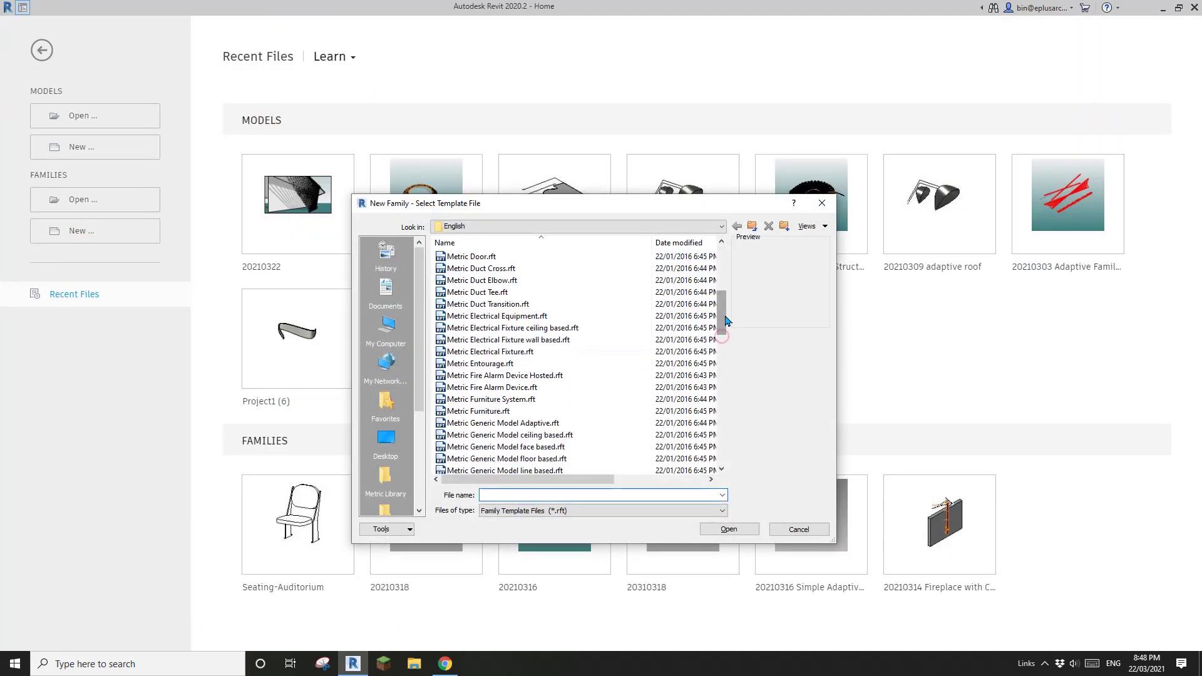
{"action": "scroll", "coordinate": [725, 321], "scroll_direction": "down", "scroll_amount": 1}
{"action": "left_click", "coordinate": [546, 387]}
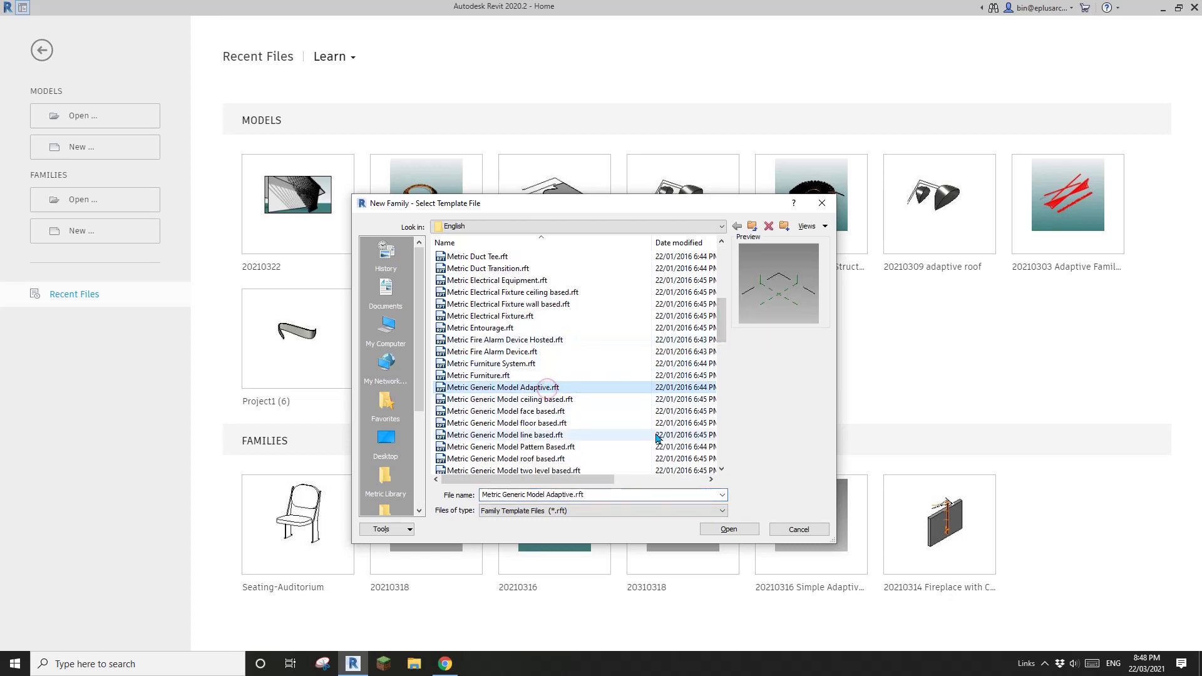
{"action": "left_click", "coordinate": [728, 528]}
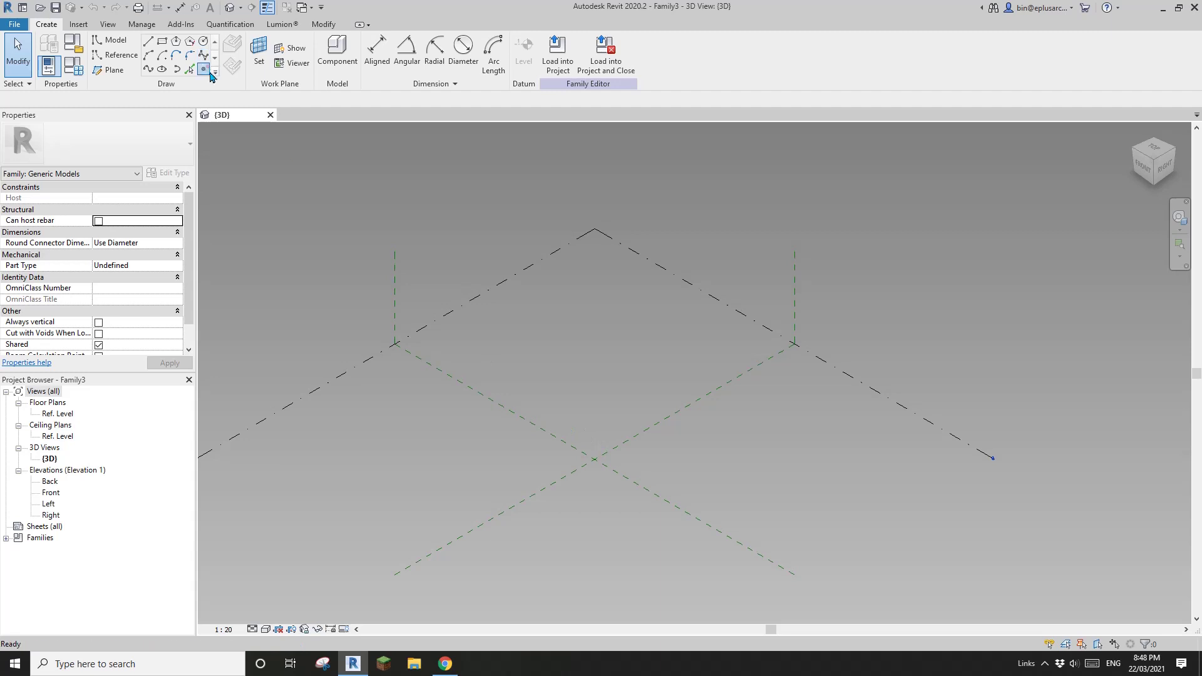
Place two reference points on the reference level and make both of them adaptive.
{"action": "left_click", "coordinate": [209, 73]}
{"action": "left_click", "coordinate": [430, 423]}
{"action": "left_click", "coordinate": [552, 376]}
{"action": "key", "text": "Escape"}
{"action": "key", "text": "Escape"}
{"action": "left_click_drag", "start_coordinate": [323, 322], "coordinate": [639, 471]}
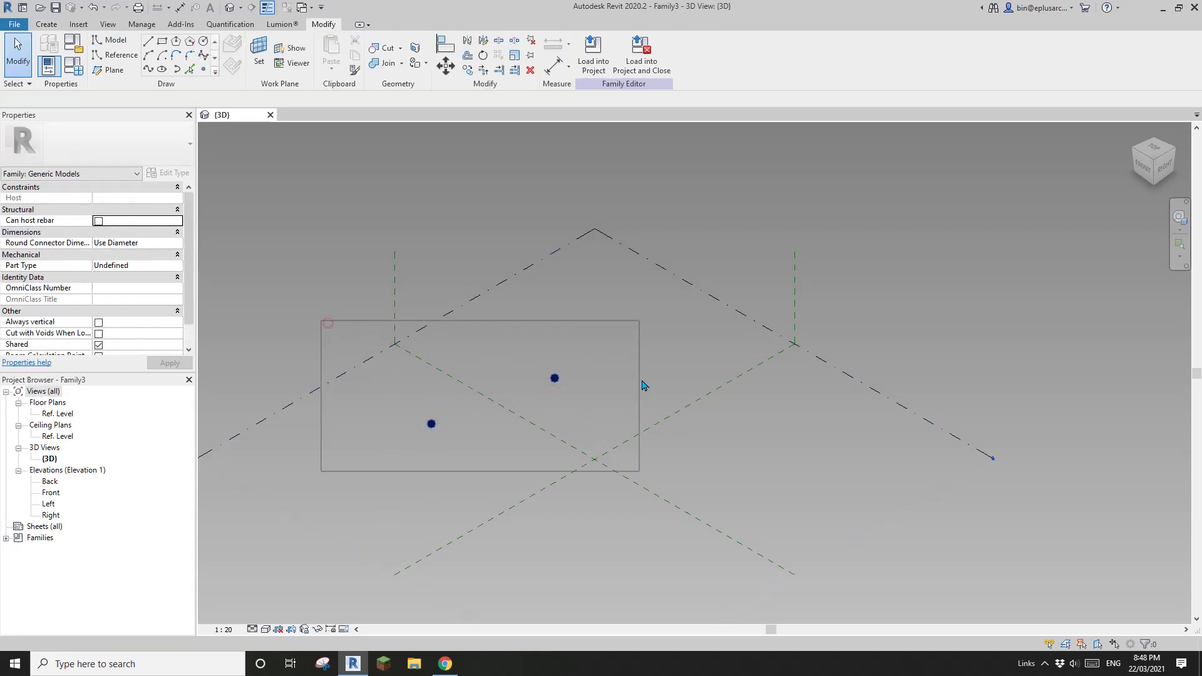
{"action": "left_click", "coordinate": [658, 53]}
{"action": "scroll", "coordinate": [451, 400], "scroll_direction": "up", "scroll_amount": 2}
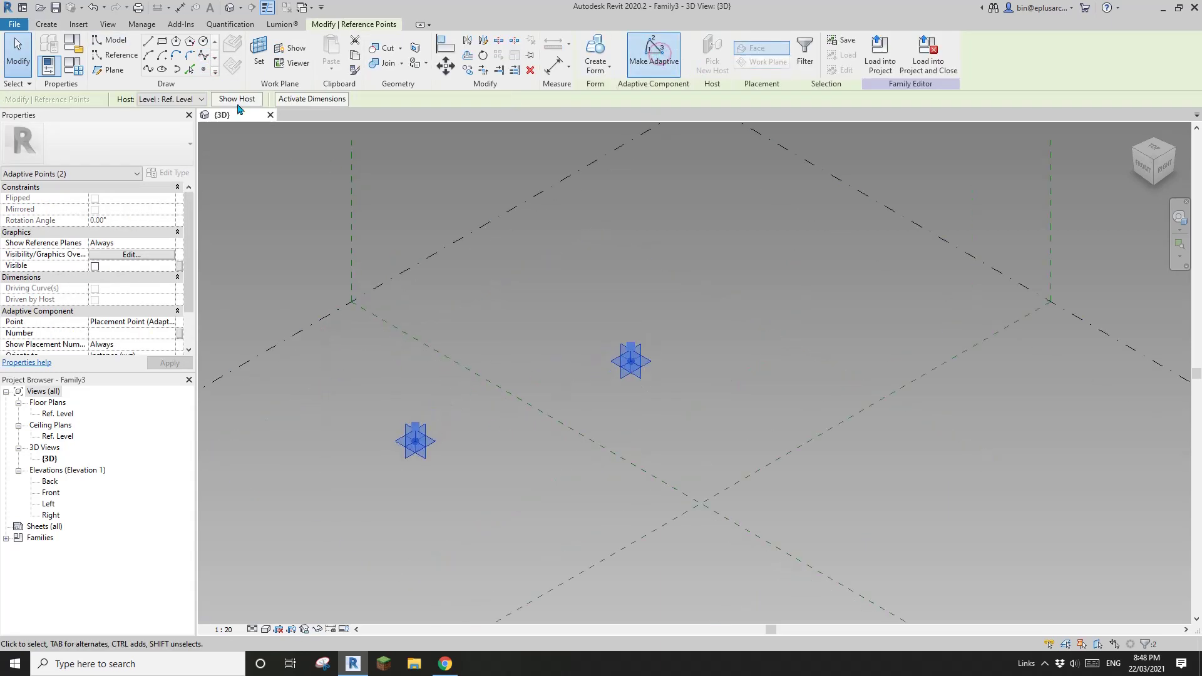
Connect the two adaptive points with a spline through points and turn it into a reference line.
{"action": "left_click", "coordinate": [149, 70]}
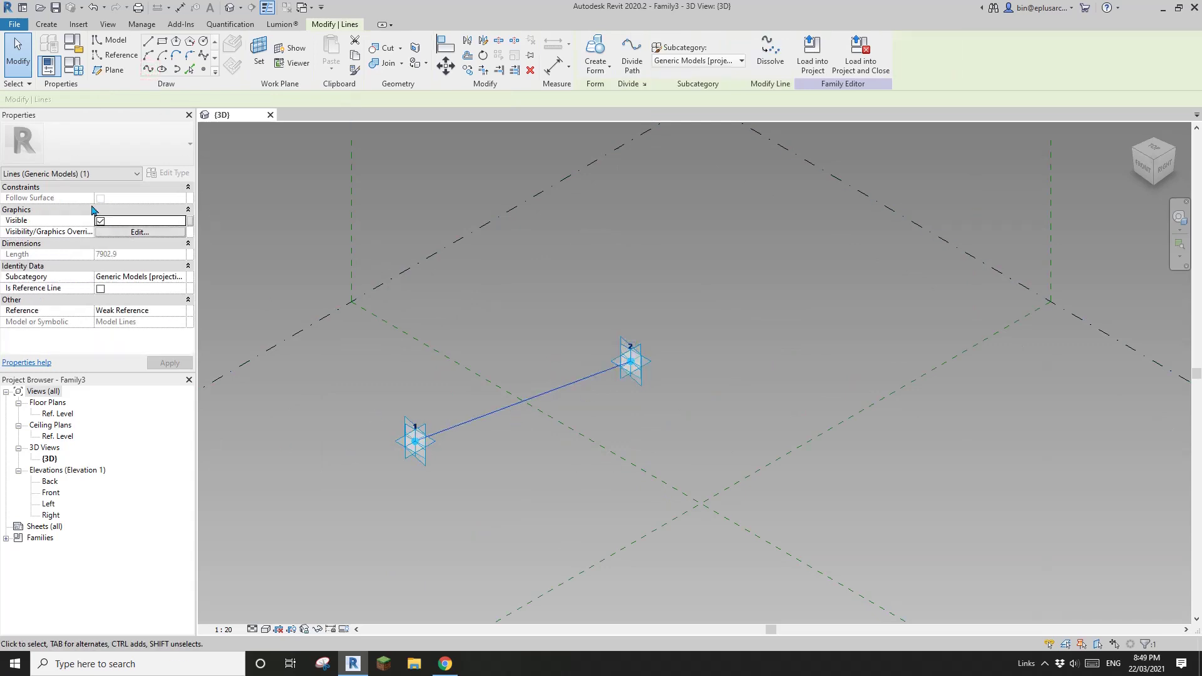
{"action": "left_click", "coordinate": [100, 289]}
{"action": "middle_click_drag", "start_coordinate": [551, 369], "coordinate": [513, 416], "text": "shift"}
{"action": "key", "text": "Escape"}
{"action": "left_click", "coordinate": [710, 386]}
{"action": "scroll", "coordinate": [513, 416], "scroll_direction": "up", "scroll_amount": 3}
{"action": "key", "text": "Escape"}
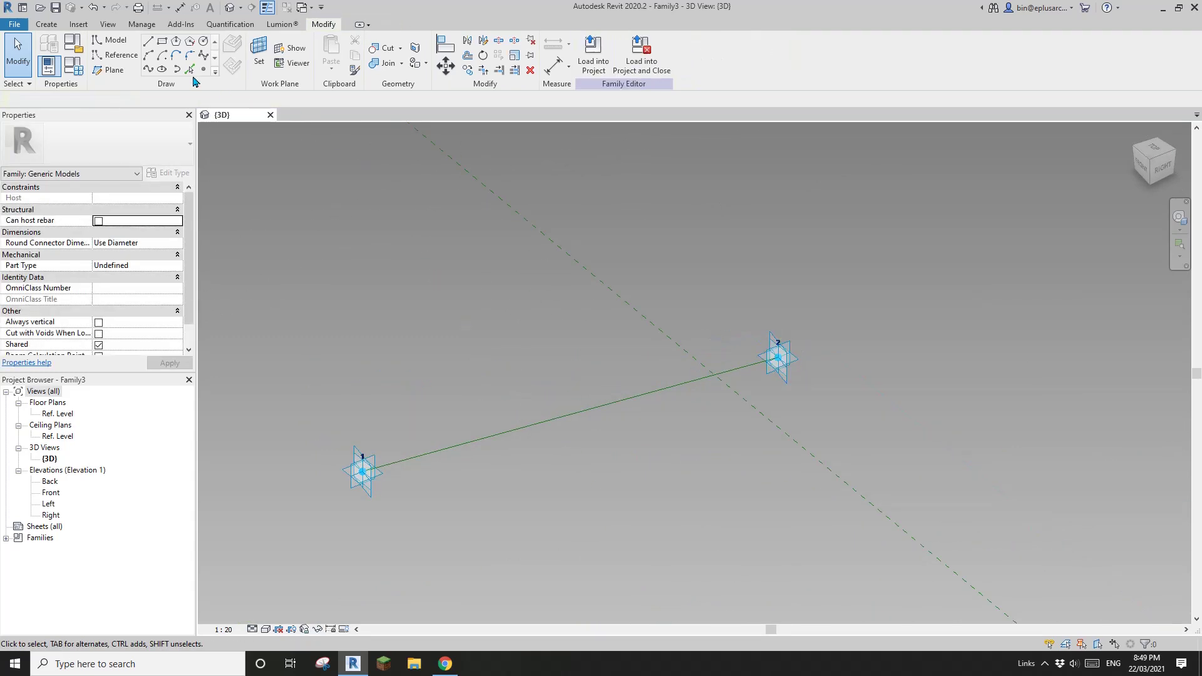
Place a reference point hosted on the reference line near adaptive point 1.
{"action": "left_click", "coordinate": [203, 69]}
{"action": "left_click", "coordinate": [259, 57]}
{"action": "left_click", "coordinate": [430, 451]}
Draw a reference-line circle centred on the hosted point, using that point's plane perpendicular to the line as work plane.
{"action": "middle_click_drag", "start_coordinate": [459, 459], "coordinate": [506, 436], "text": "shift"}
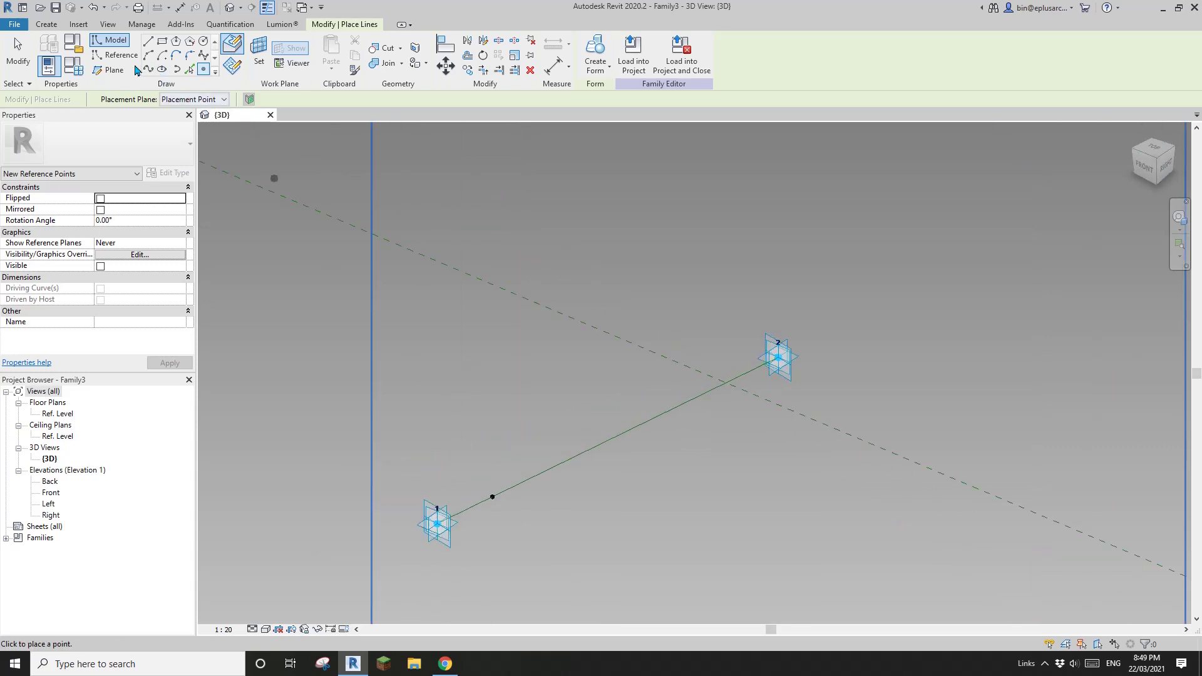
{"action": "left_click", "coordinate": [119, 55]}
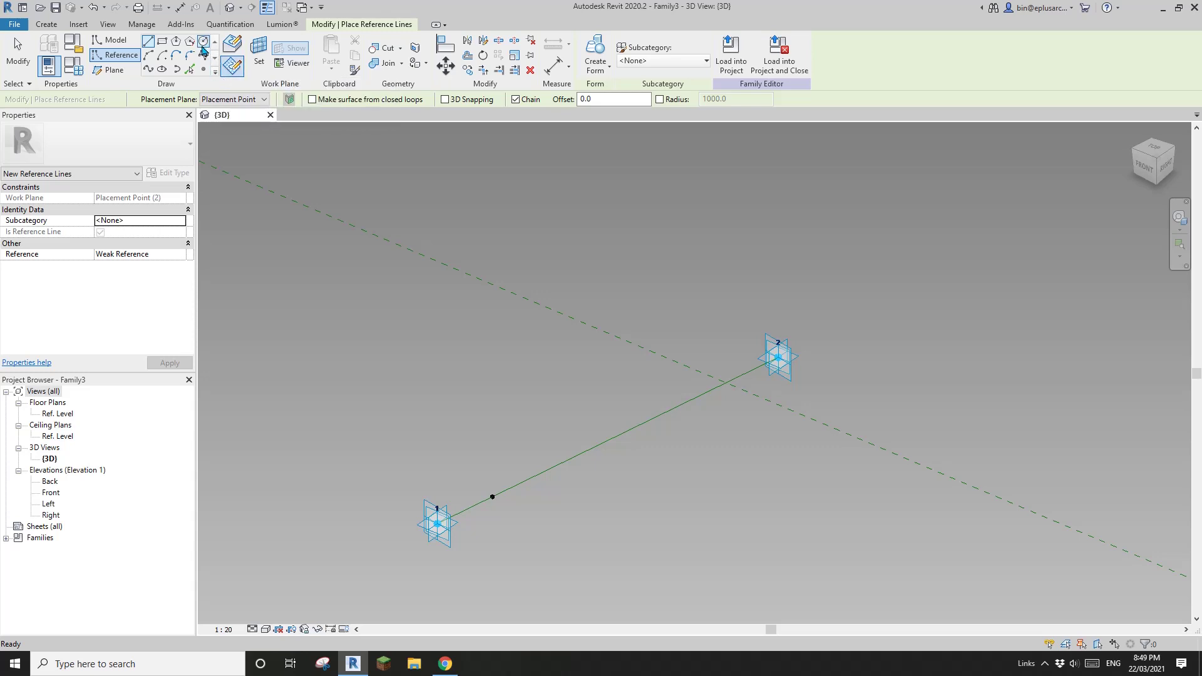
{"action": "left_click", "coordinate": [204, 44]}
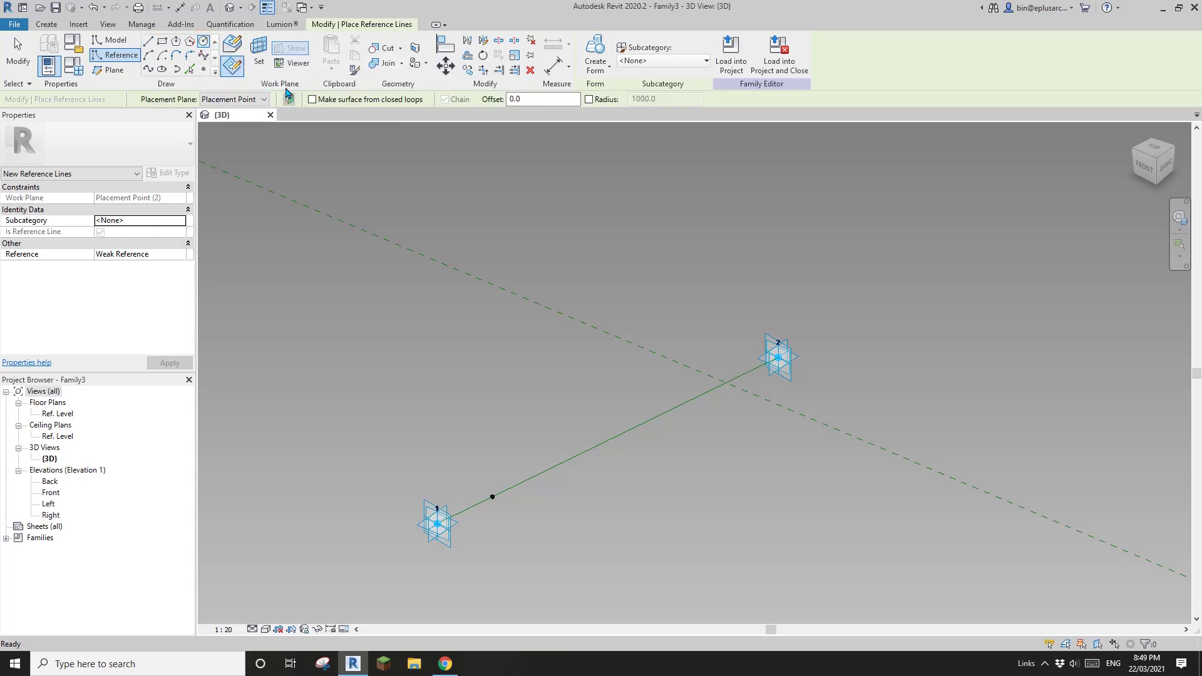
{"action": "left_click", "coordinate": [259, 51]}
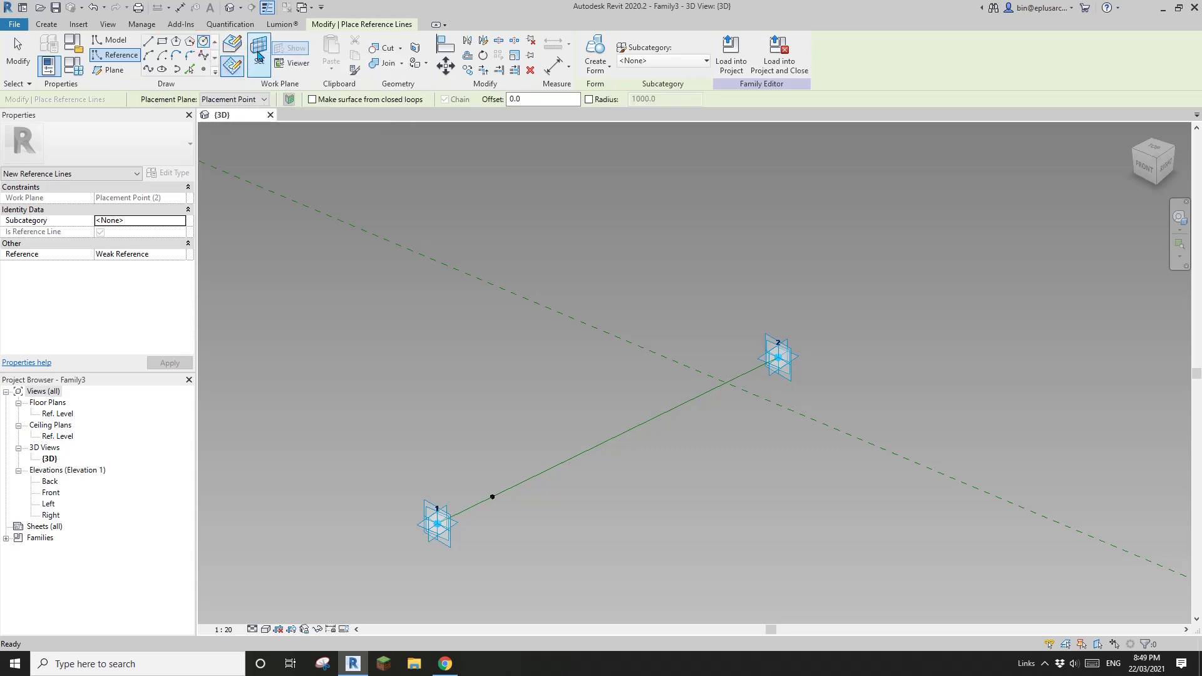
{"action": "left_click", "coordinate": [493, 498]}
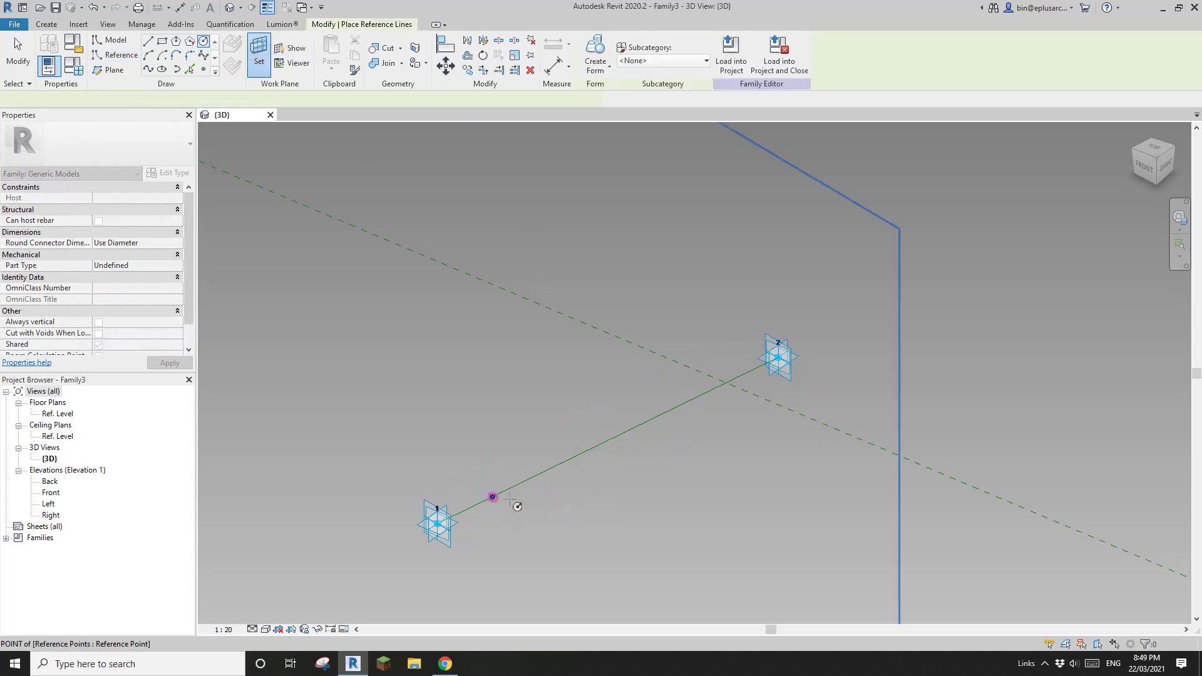
{"action": "left_click", "coordinate": [494, 499]}
{"action": "left_click", "coordinate": [518, 484]}
{"action": "middle_click_drag", "start_coordinate": [560, 488], "coordinate": [567, 392]}
{"action": "scroll", "coordinate": [574, 359], "scroll_direction": "up", "scroll_amount": 2}
{"action": "key", "text": "Escape"}
Set the circle's radius to 90 mm.
{"action": "left_click", "coordinate": [551, 361]}
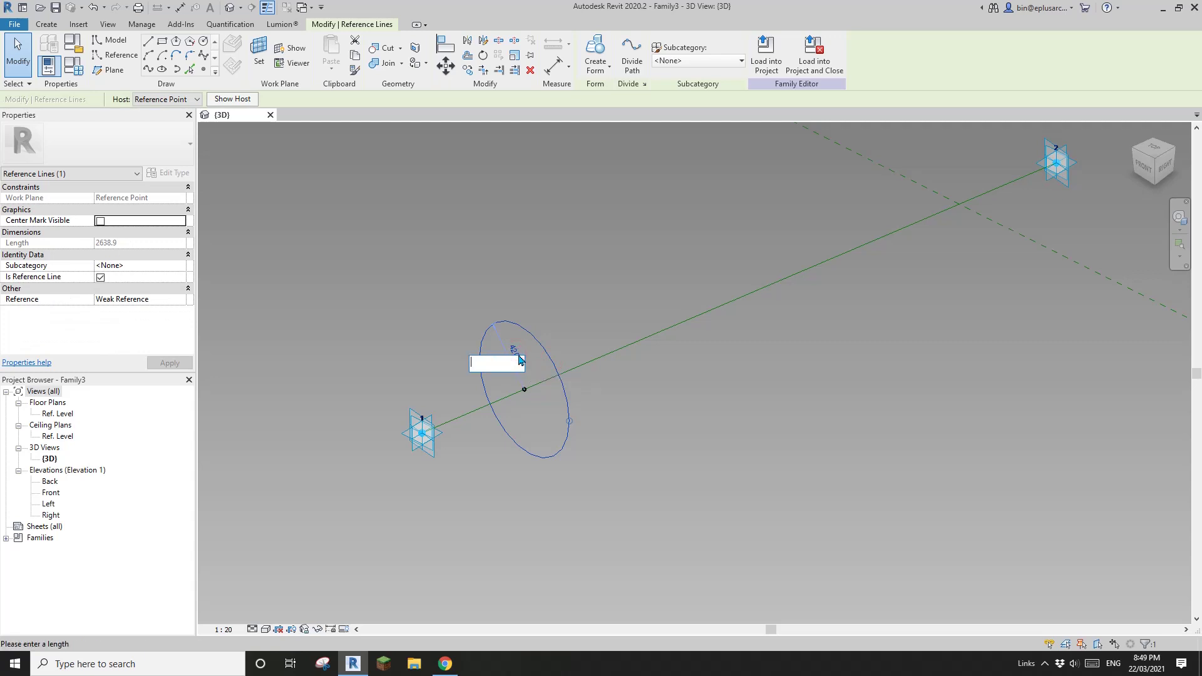
{"action": "key", "text": "Return"}
{"action": "key", "text": "Escape"}
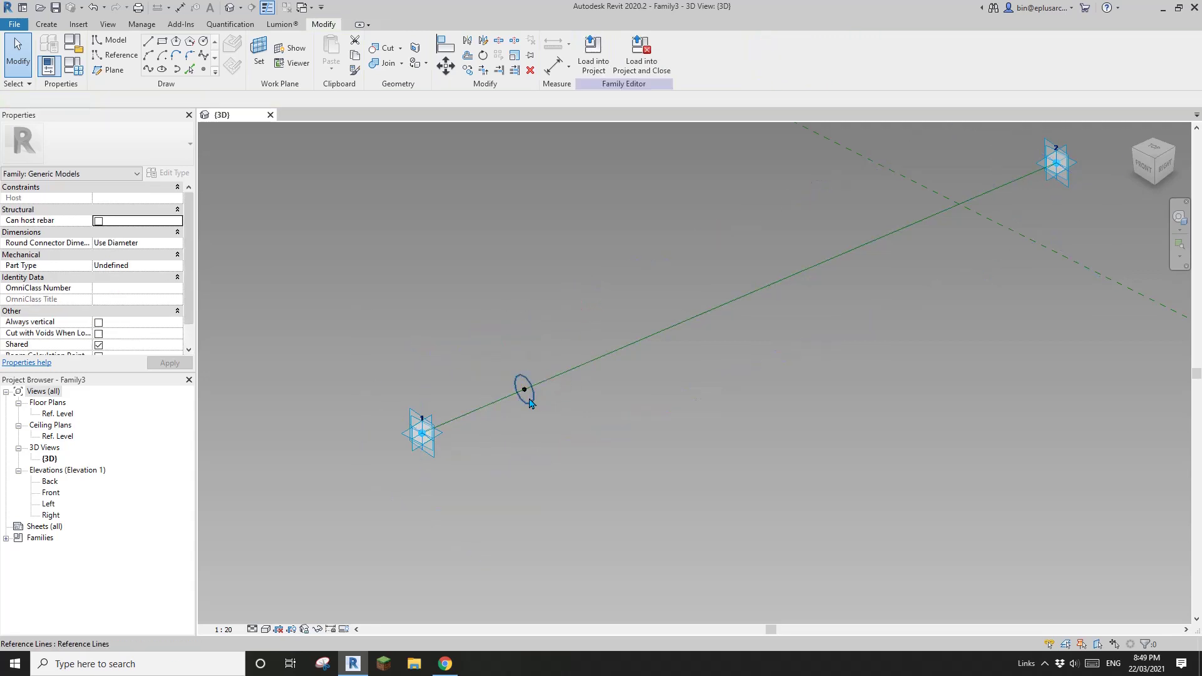
Copy the circle together with its host point to a free spot above the reference line.
{"action": "middle_click_drag", "start_coordinate": [623, 407], "coordinate": [502, 393], "text": "shift"}
{"action": "scroll", "coordinate": [499, 391], "scroll_direction": "down", "scroll_amount": 1}
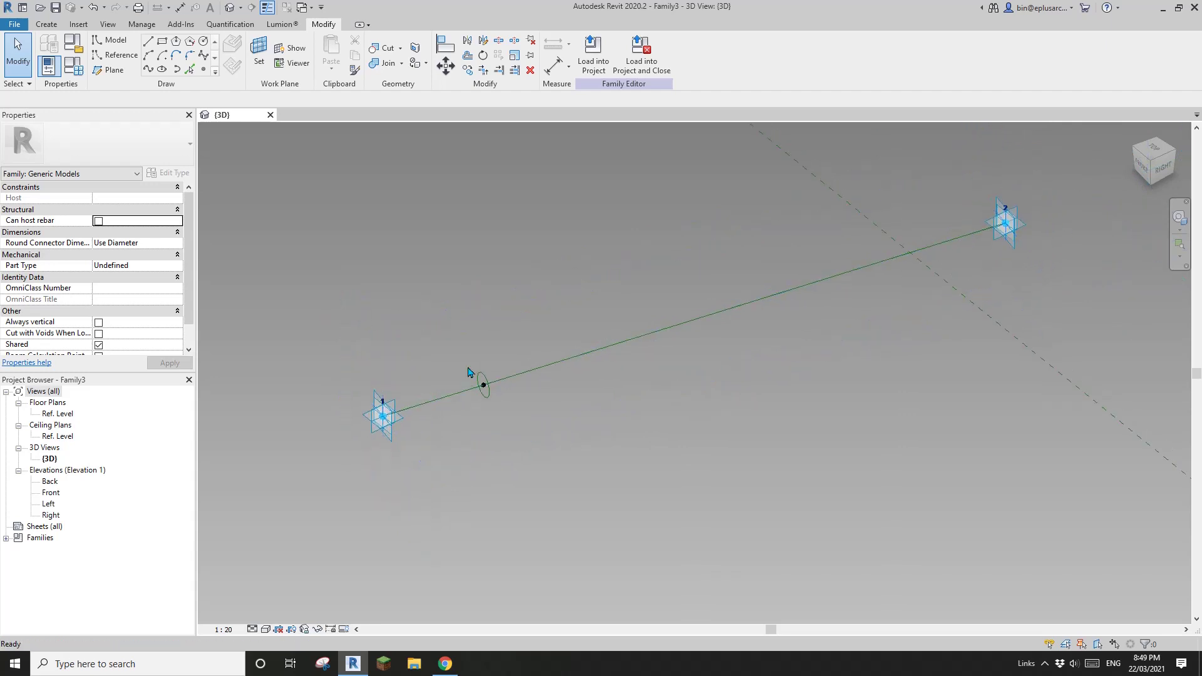
{"action": "left_click_drag", "start_coordinate": [449, 333], "coordinate": [537, 426]}
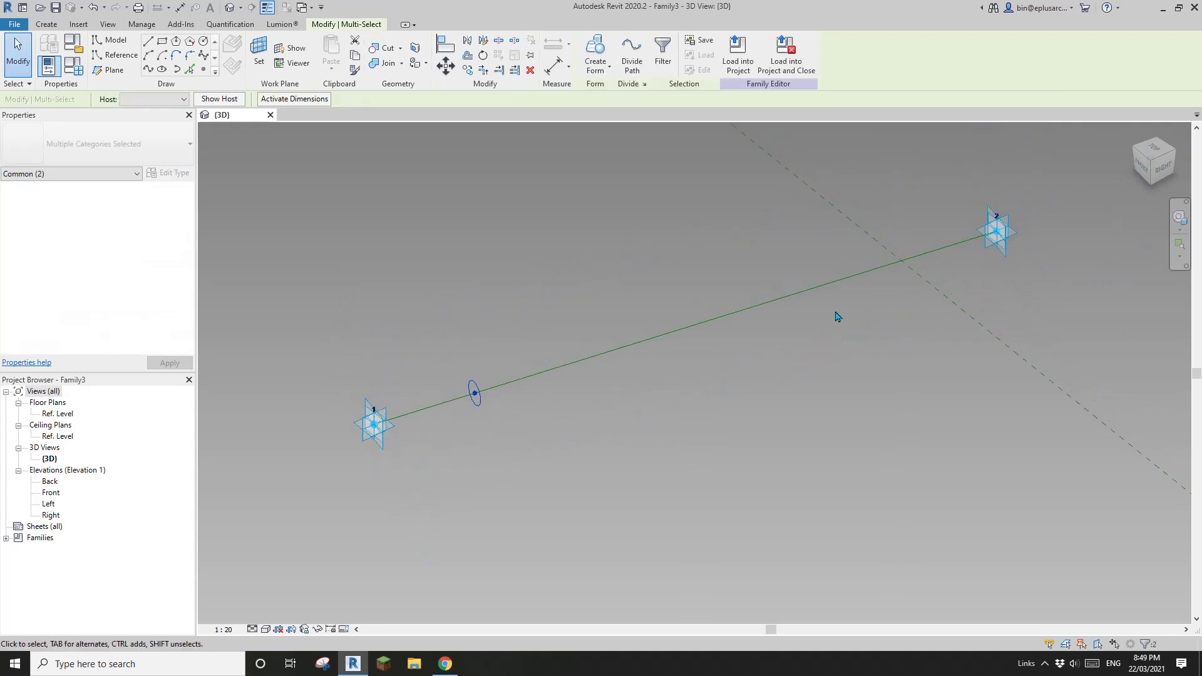
{"action": "key", "text": "c"}
{"action": "key", "text": "o"}
{"action": "left_click", "coordinate": [503, 387]}
{"action": "left_click", "coordinate": [479, 321]}
{"action": "key", "text": "Escape"}
{"action": "middle_click_drag", "start_coordinate": [468, 363], "coordinate": [489, 372], "text": "shift"}
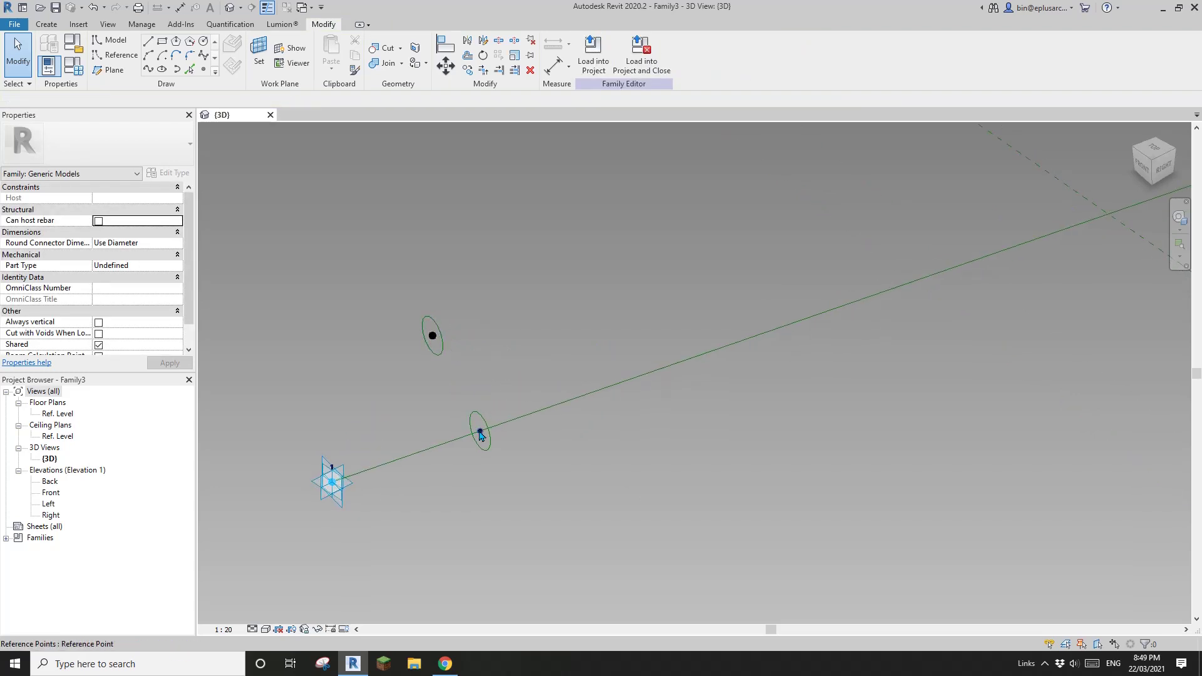
Inspect the original circle and its host point on the reference line.
{"action": "left_click", "coordinate": [478, 451]}
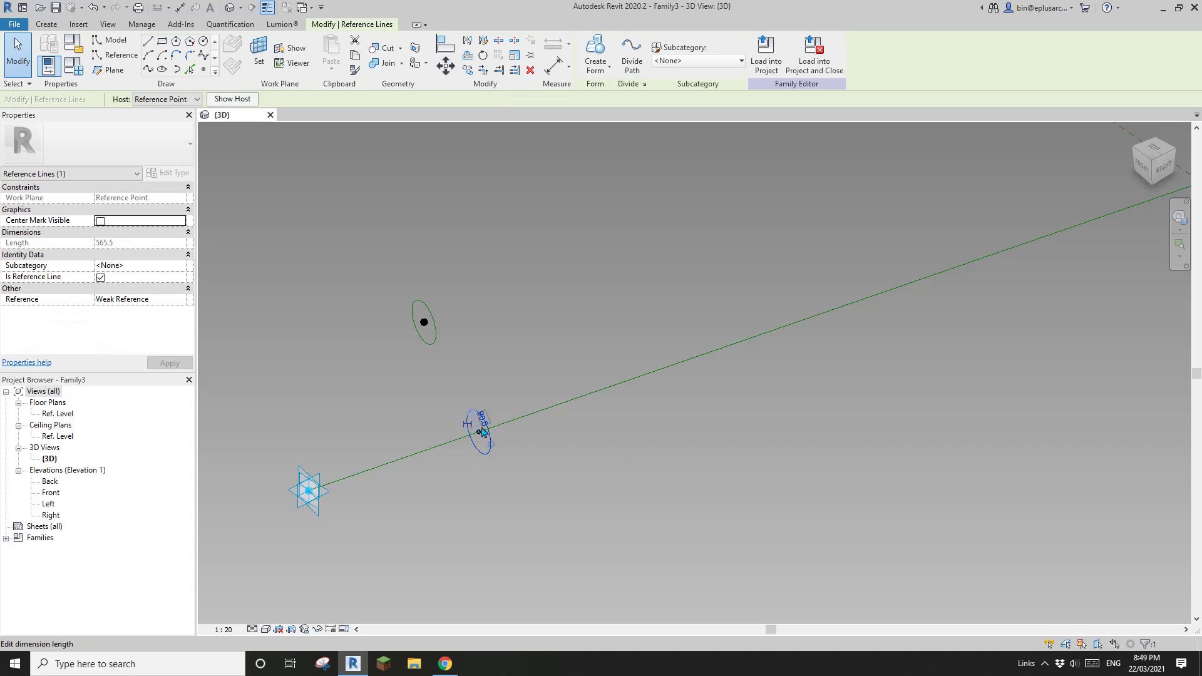
{"action": "scroll", "coordinate": [483, 432], "scroll_direction": "down", "scroll_amount": 1}
{"action": "key", "text": "Escape"}
{"action": "middle_click_drag", "start_coordinate": [483, 430], "coordinate": [451, 434]}
{"action": "scroll", "coordinate": [494, 421], "scroll_direction": "down", "scroll_amount": 1}
{"action": "scroll", "coordinate": [448, 445], "scroll_direction": "up", "scroll_amount": 2}
{"action": "left_click", "coordinate": [446, 431]}
{"action": "scroll", "coordinate": [445, 431], "scroll_direction": "down", "scroll_amount": 1}
{"action": "key", "text": "Escape"}
Rehost the copied circle's point onto the reference line close to adaptive point 2.
{"action": "left_click_drag", "start_coordinate": [401, 359], "coordinate": [470, 486]}
{"action": "left_click", "coordinate": [398, 361]}
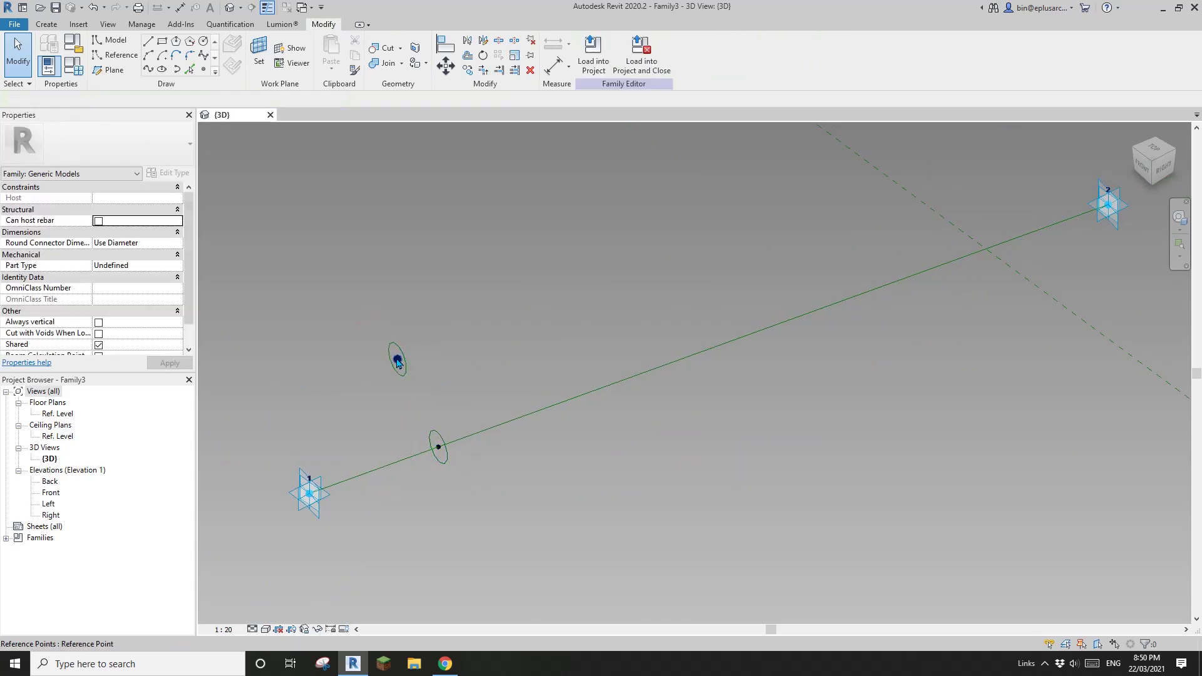
{"action": "left_click", "coordinate": [711, 61]}
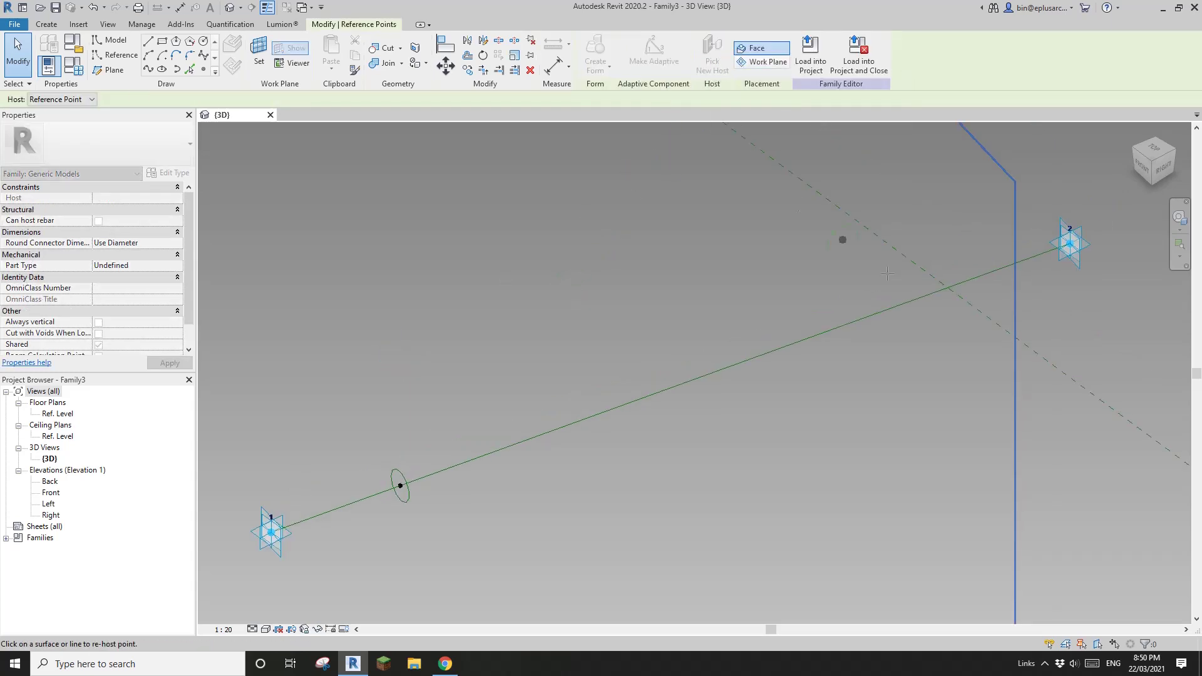
{"action": "left_click", "coordinate": [1012, 268]}
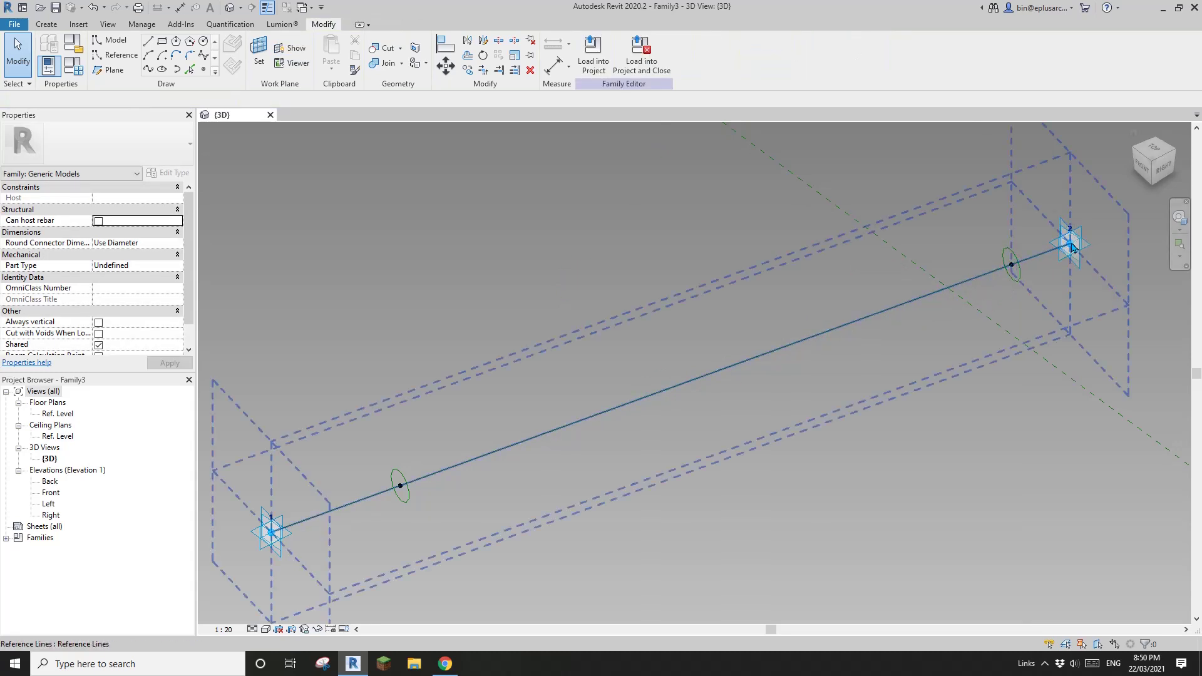
Make three more copies of the original circle and its point, spaced out above the reference line.
{"action": "scroll", "coordinate": [939, 266], "scroll_direction": "down", "scroll_amount": 1}
{"action": "middle_click_drag", "start_coordinate": [856, 272], "coordinate": [861, 242]}
{"action": "middle_click_drag", "start_coordinate": [721, 318], "coordinate": [665, 330]}
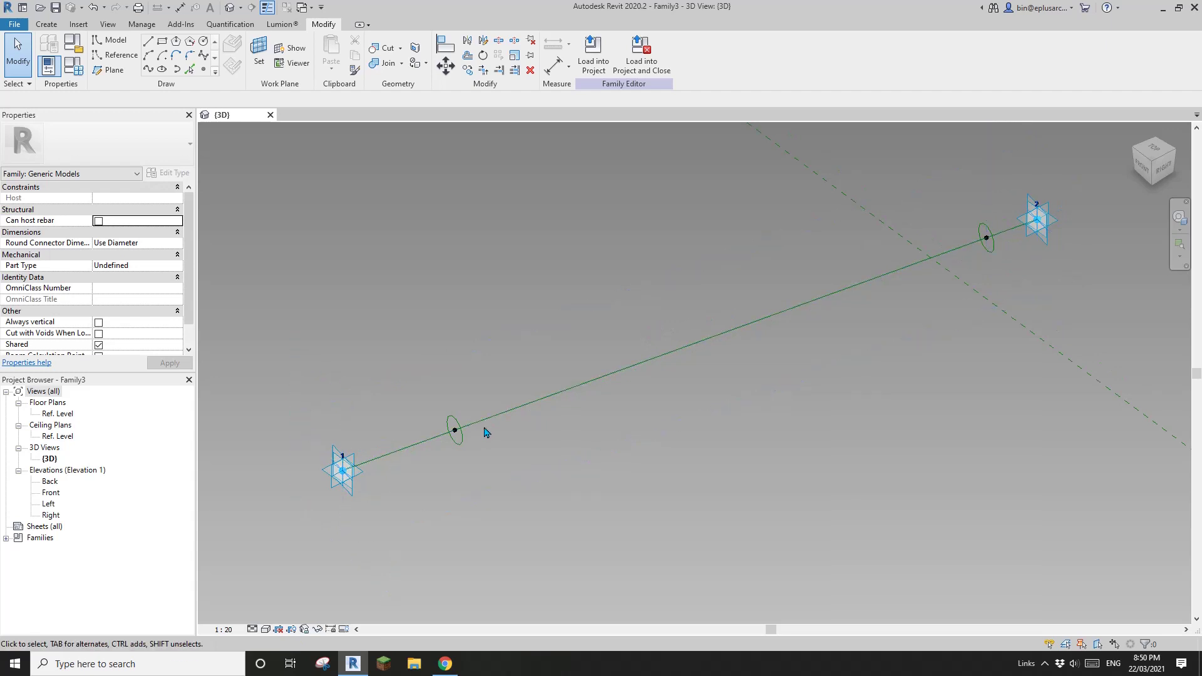
{"action": "left_click_drag", "start_coordinate": [415, 382], "coordinate": [505, 473]}
{"action": "left_click_drag", "start_coordinate": [469, 434], "coordinate": [686, 316]}
{"action": "key", "text": "Escape"}
{"action": "scroll", "coordinate": [461, 378], "scroll_direction": "up", "scroll_amount": 3}
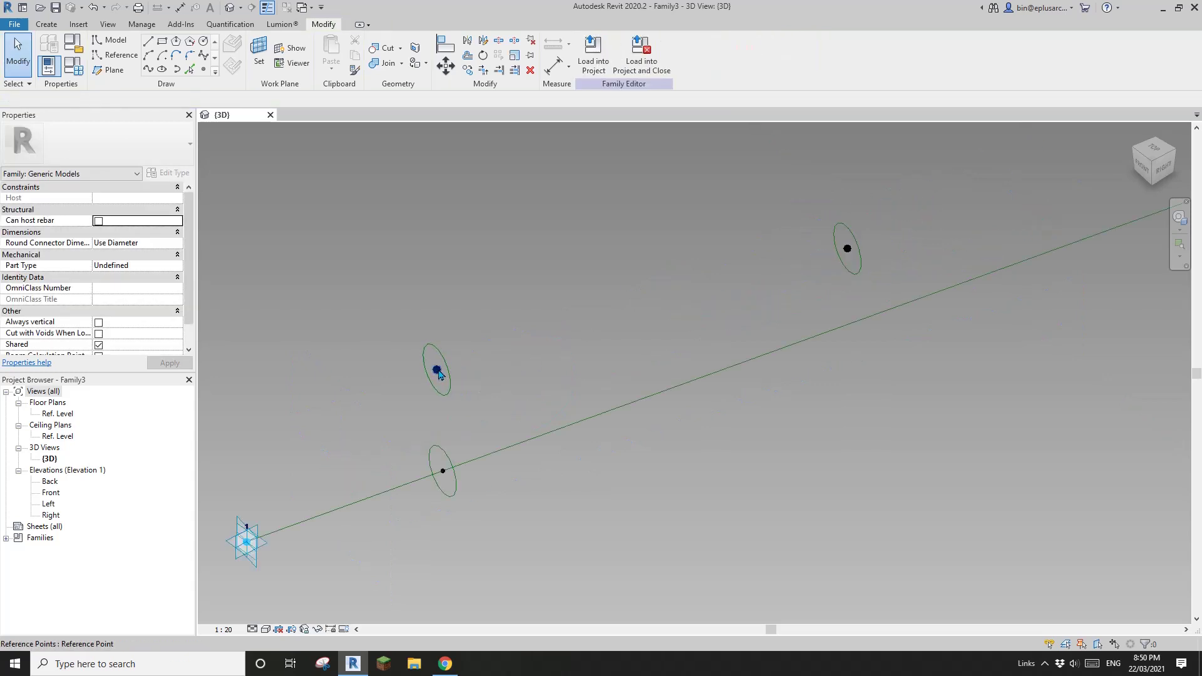
Rehost the first new copy's point onto the reference line between adaptive point 1 and the original circle.
{"action": "left_click", "coordinate": [438, 371]}
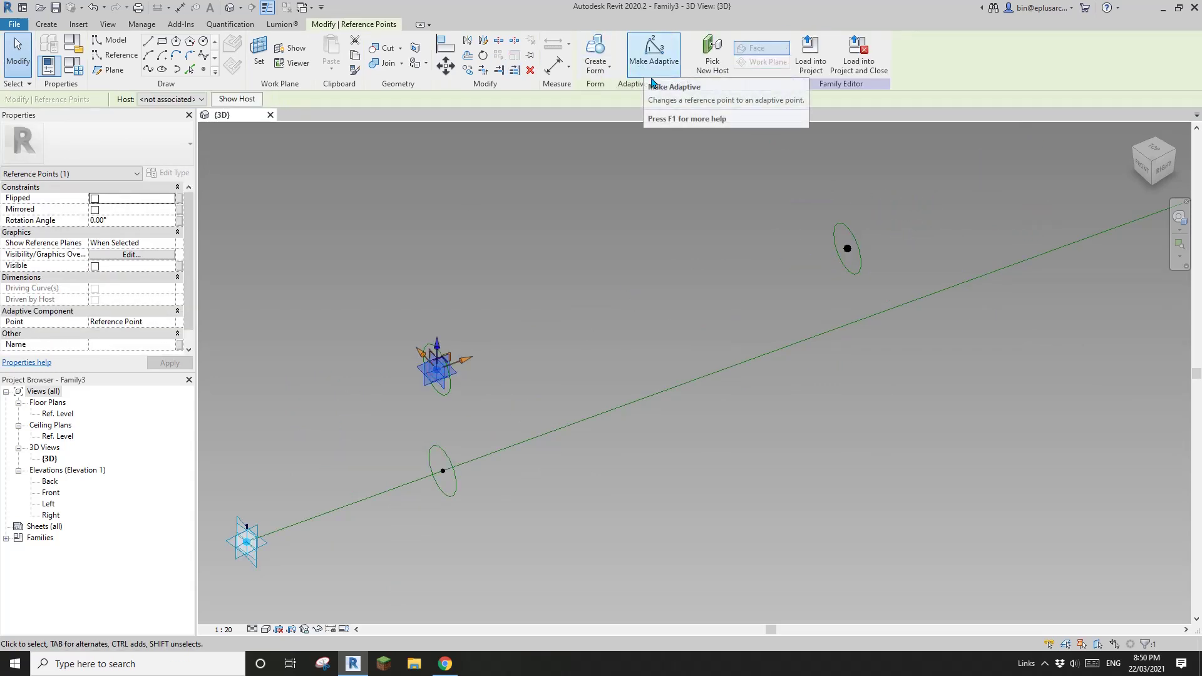
{"action": "left_click", "coordinate": [712, 59]}
{"action": "left_click", "coordinate": [294, 525]}
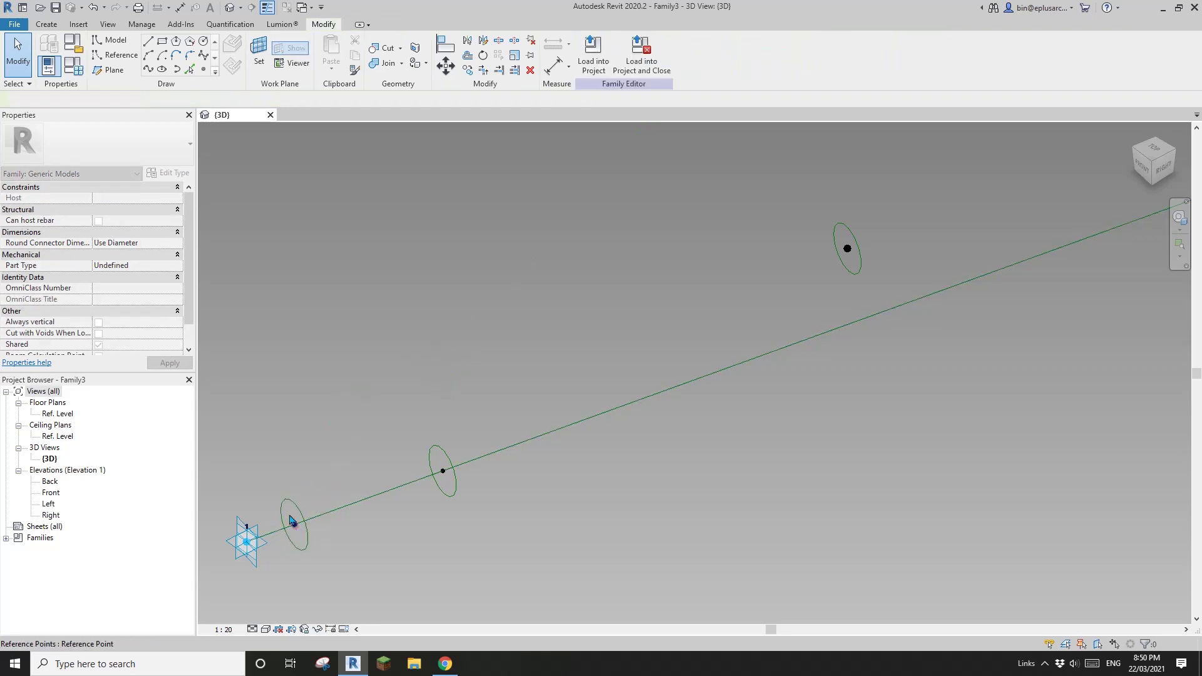
Rehost the middle copy's point onto the midpoint of the reference line.
{"action": "scroll", "coordinate": [589, 366], "scroll_direction": "down", "scroll_amount": 2}
{"action": "left_click", "coordinate": [751, 287]}
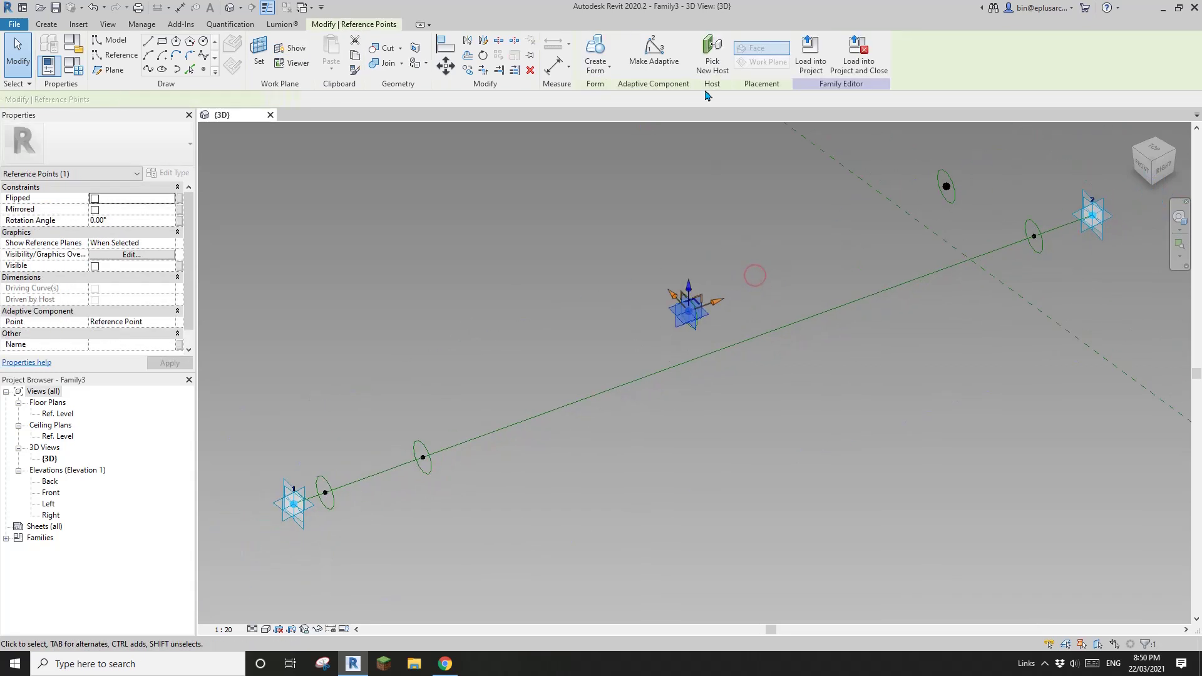
{"action": "left_click", "coordinate": [711, 59]}
{"action": "scroll", "coordinate": [701, 345], "scroll_direction": "down", "scroll_amount": 2}
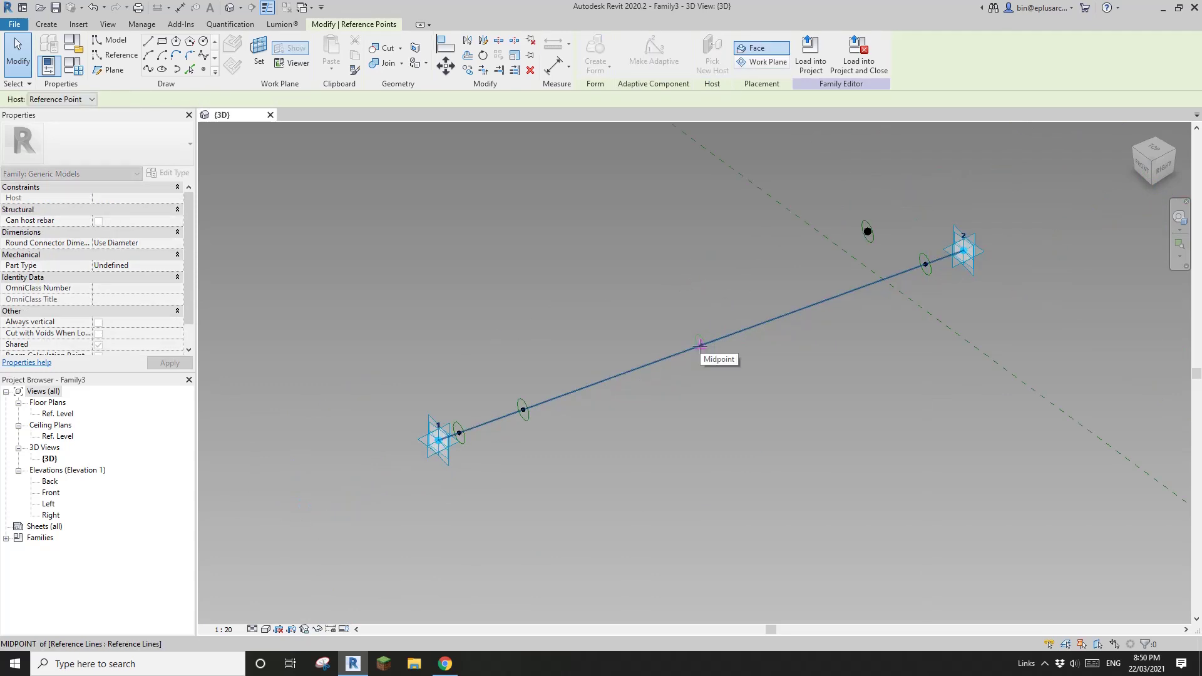
{"action": "left_click", "coordinate": [699, 345]}
Rehost the last free copy's point onto the reference line between the far circle and adaptive point 2.
{"action": "scroll", "coordinate": [785, 285], "scroll_direction": "up", "scroll_amount": 2}
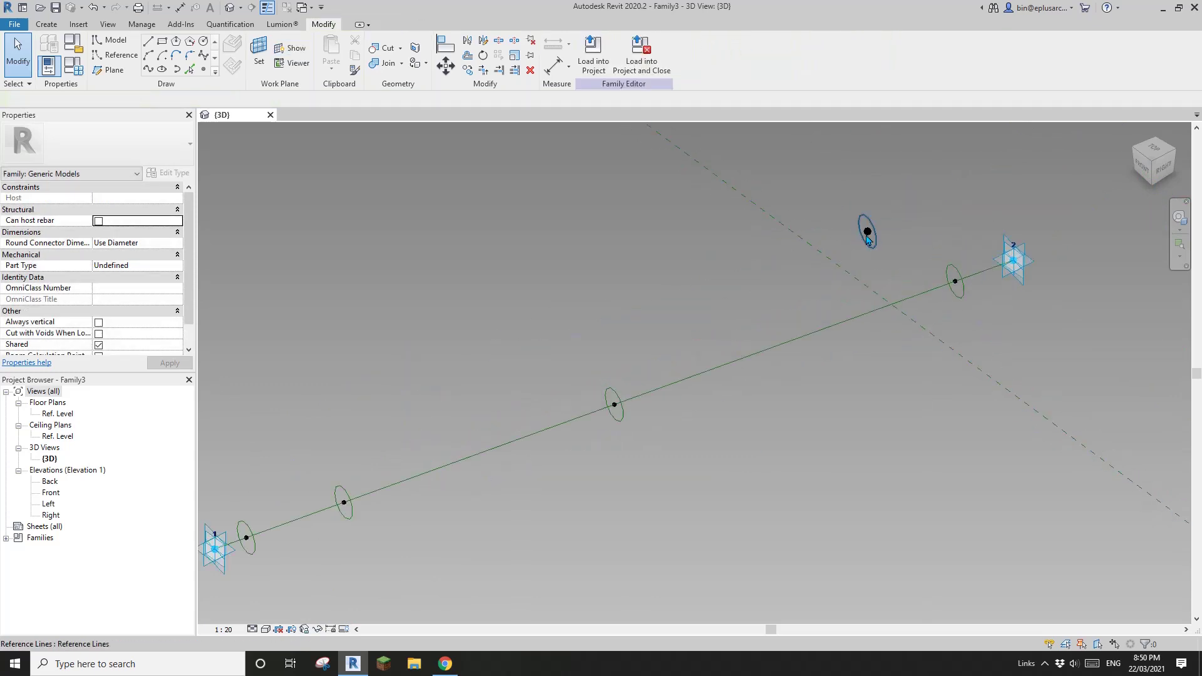
{"action": "left_click", "coordinate": [867, 233]}
{"action": "left_click", "coordinate": [712, 62]}
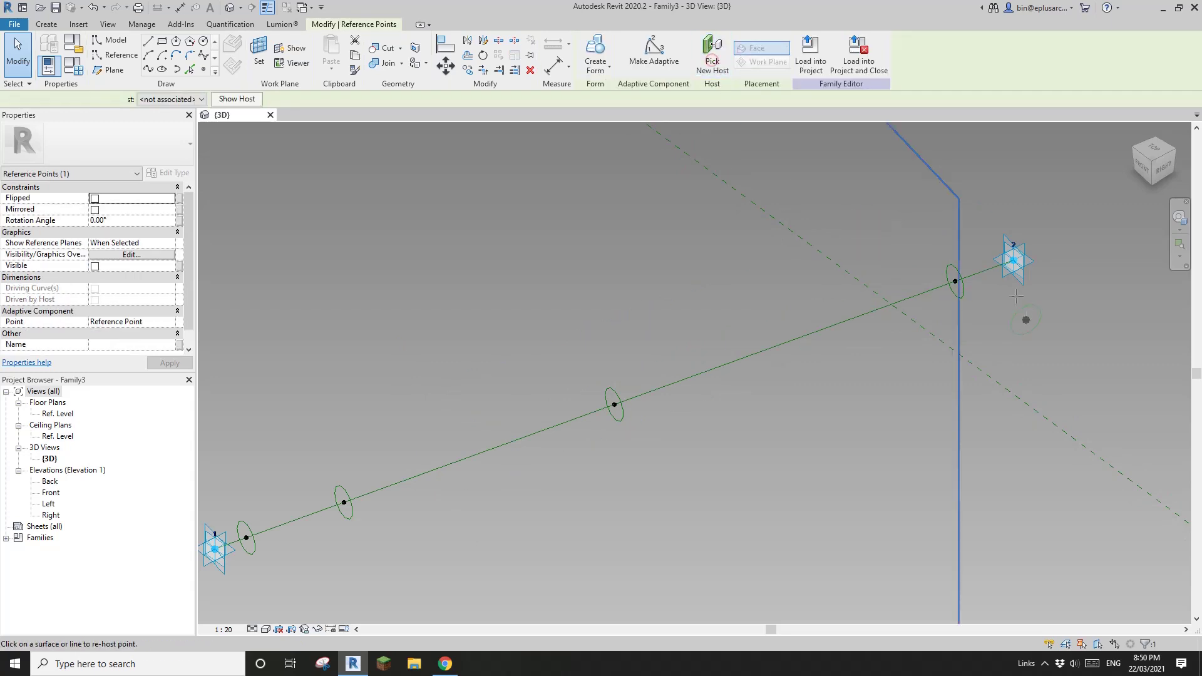
{"action": "scroll", "coordinate": [948, 316], "scroll_direction": "up", "scroll_amount": 2}
{"action": "left_click", "coordinate": [961, 247]}
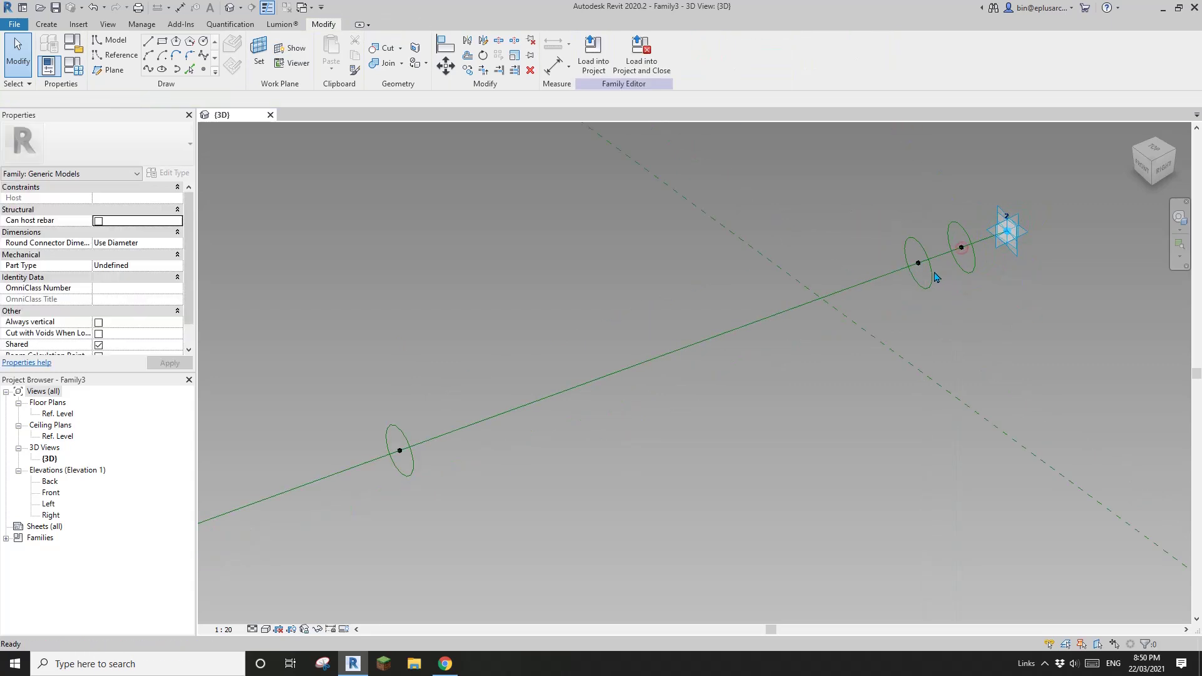
Set the Normalized Curve Parameter to 1 for the point of the second circle away from adaptive point 2.
{"action": "left_click", "coordinate": [919, 265]}
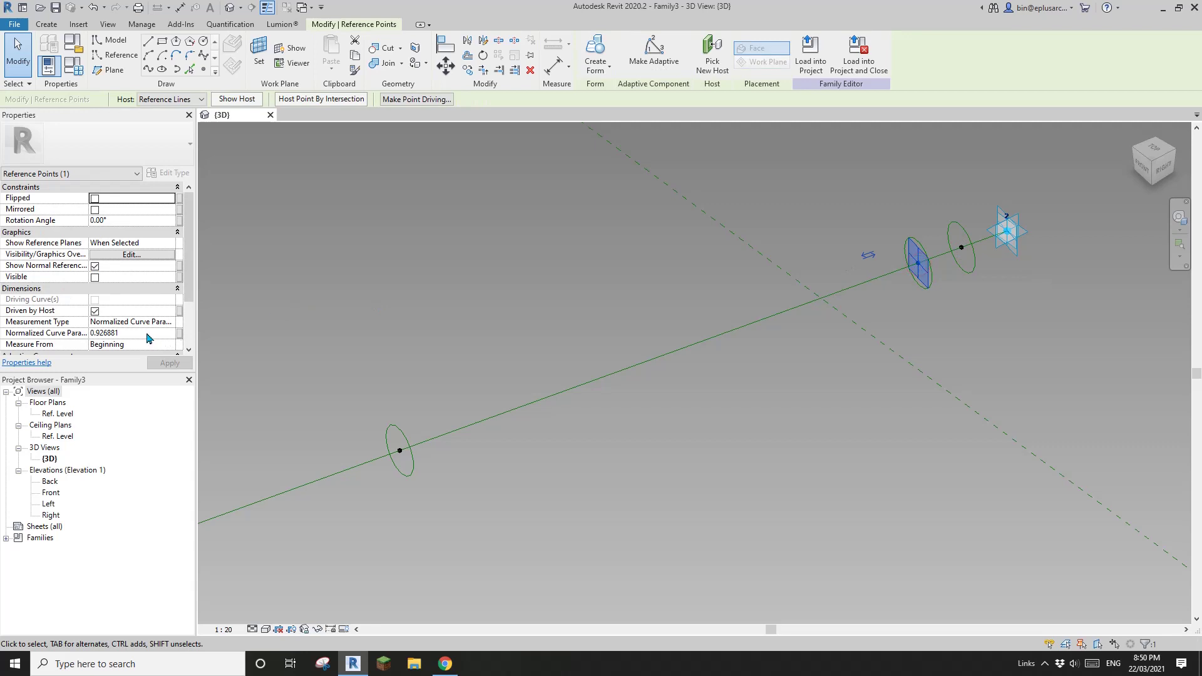
{"action": "left_click", "coordinate": [132, 332]}
{"action": "type", "text": "1"}
{"action": "left_click", "coordinate": [170, 362]}
Move the original circle's point to the start of the reference line at adaptive point 1 by changing its Normalized Curve Parameter.
{"action": "scroll", "coordinate": [668, 330], "scroll_direction": "down", "scroll_amount": 2}
{"action": "middle_click_drag", "start_coordinate": [472, 401], "coordinate": [855, 304]}
{"action": "scroll", "coordinate": [441, 473], "scroll_direction": "up", "scroll_amount": 3}
{"action": "key", "text": "Escape"}
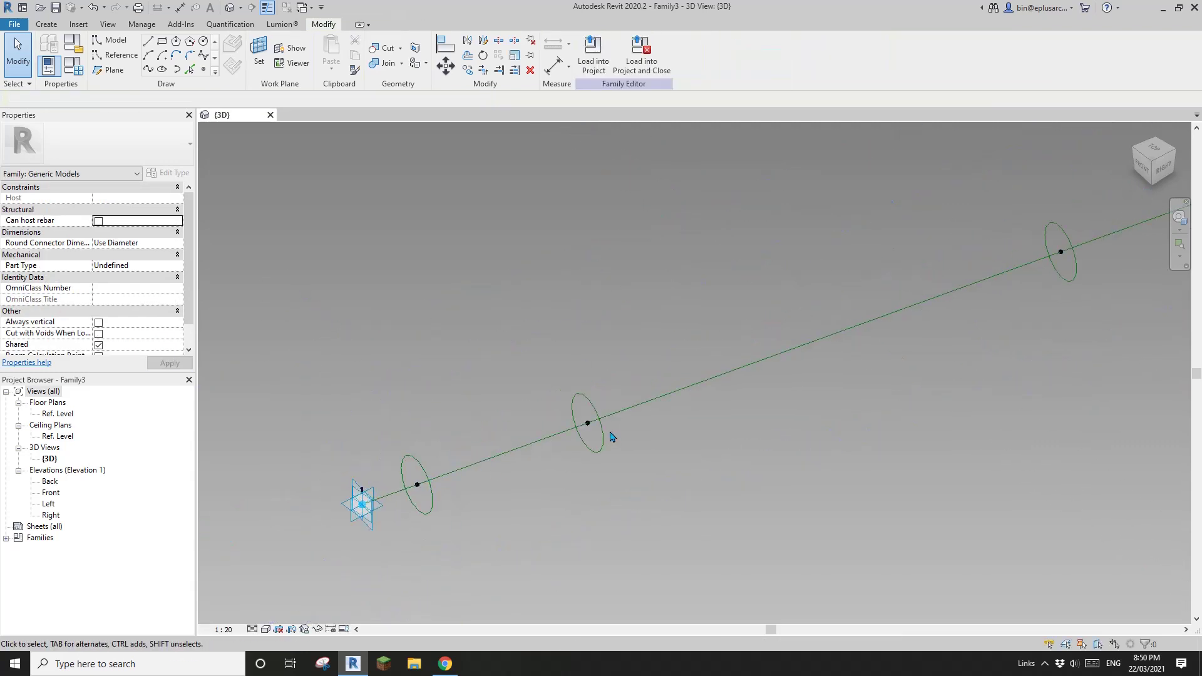
{"action": "left_click", "coordinate": [587, 426]}
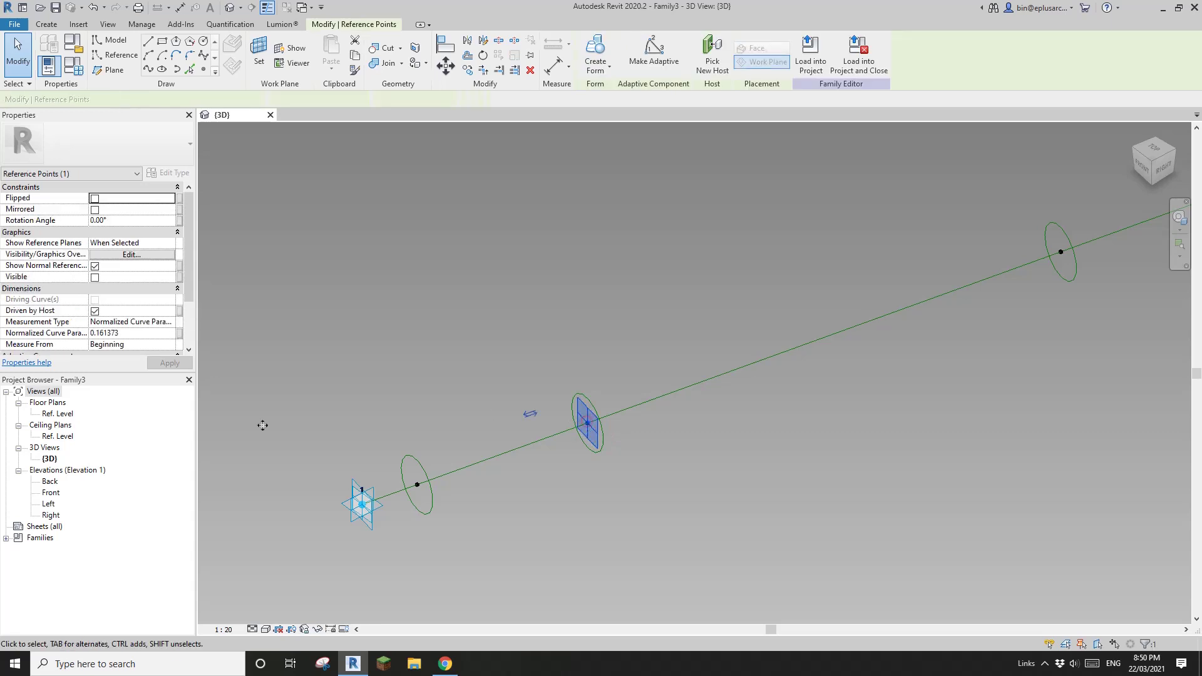
{"action": "left_click", "coordinate": [143, 333]}
{"action": "scroll", "coordinate": [541, 337], "scroll_direction": "down", "scroll_amount": 4}
{"action": "key", "text": "Escape"}
{"action": "scroll", "coordinate": [436, 423], "scroll_direction": "up", "scroll_amount": 1}
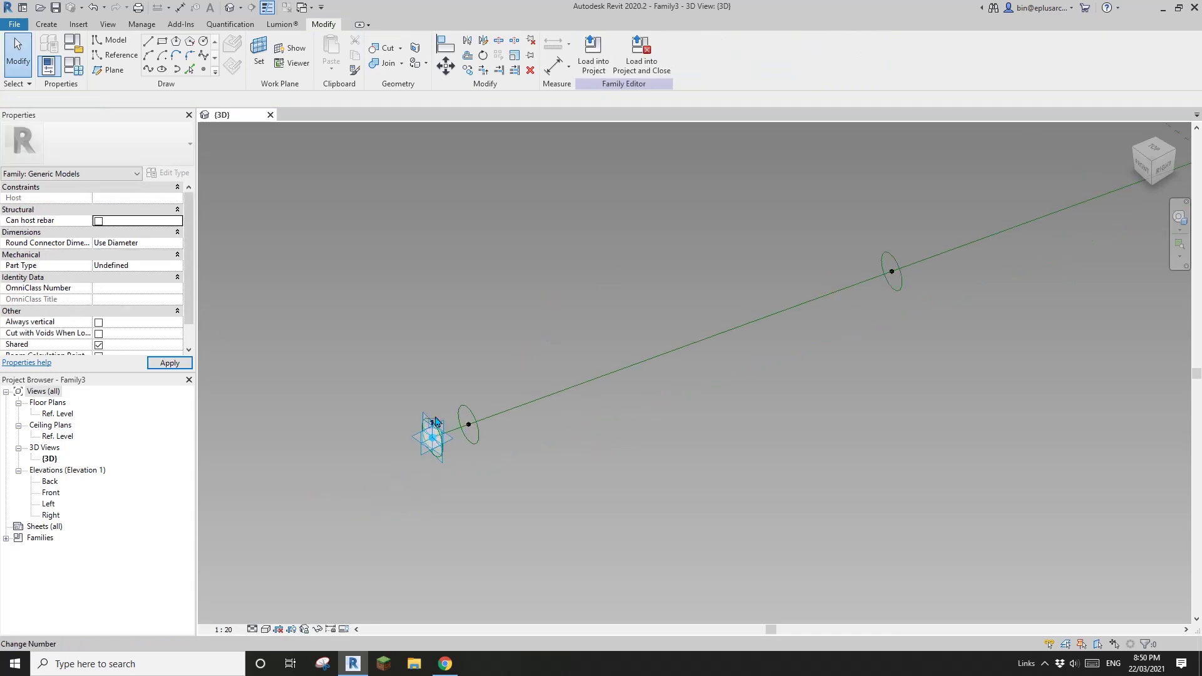
Set the radius of the second circle, just inside adaptive point 1, to 80.
{"action": "scroll", "coordinate": [435, 423], "scroll_direction": "down", "scroll_amount": 2}
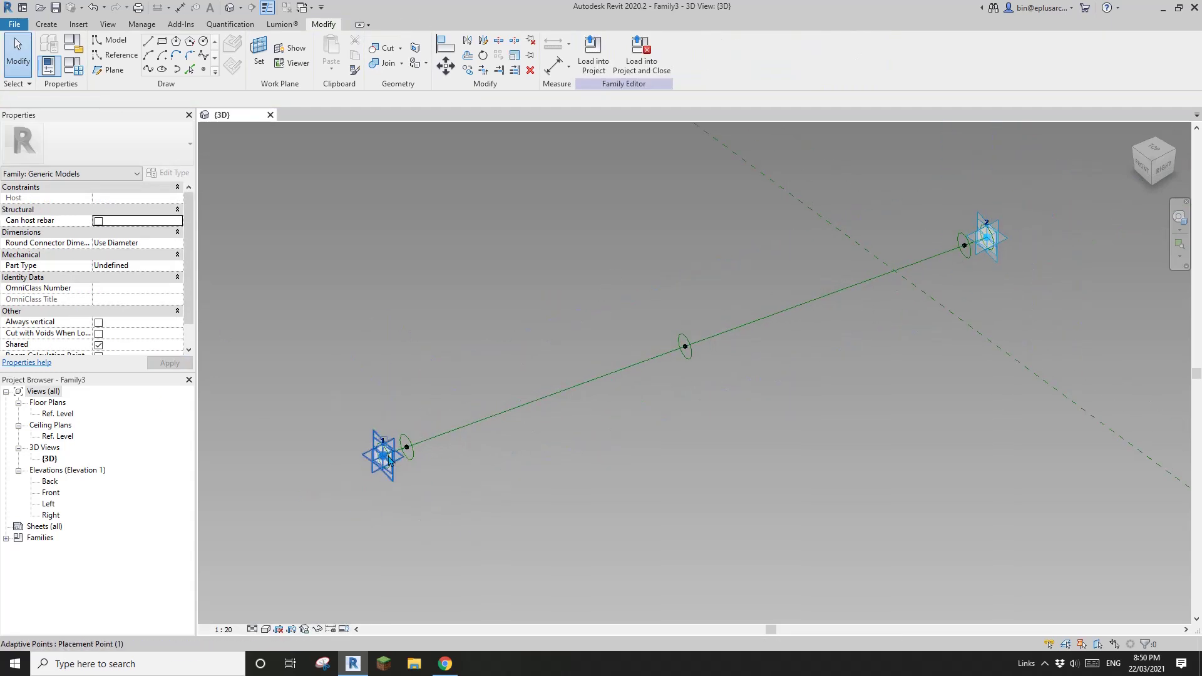
{"action": "scroll", "coordinate": [402, 446], "scroll_direction": "up", "scroll_amount": 2}
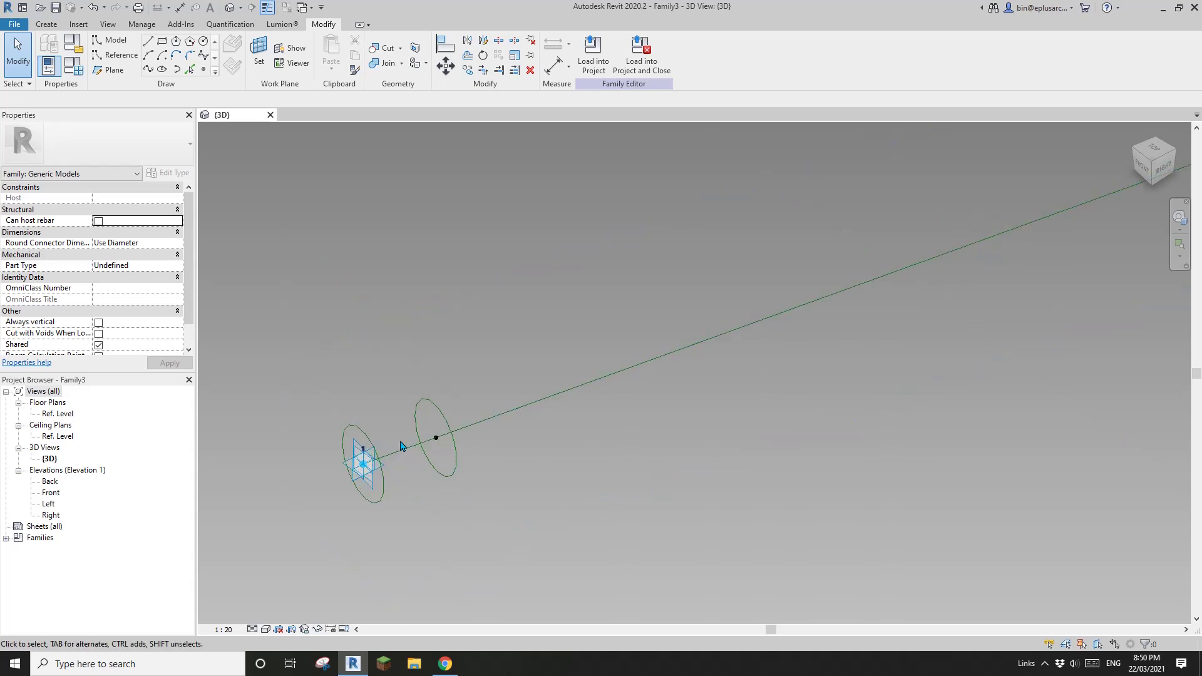
{"action": "left_click", "coordinate": [447, 419]}
{"action": "left_click", "coordinate": [440, 421]}
{"action": "type", "text": "80"}
{"action": "key", "text": "Return"}
Set the radius of the circle at the midpoint of the reference line to 80.
{"action": "scroll", "coordinate": [445, 381], "scroll_direction": "down", "scroll_amount": 4}
{"action": "scroll", "coordinate": [719, 317], "scroll_direction": "up", "scroll_amount": 2}
{"action": "left_click", "coordinate": [767, 308]}
{"action": "left_click", "coordinate": [763, 320]}
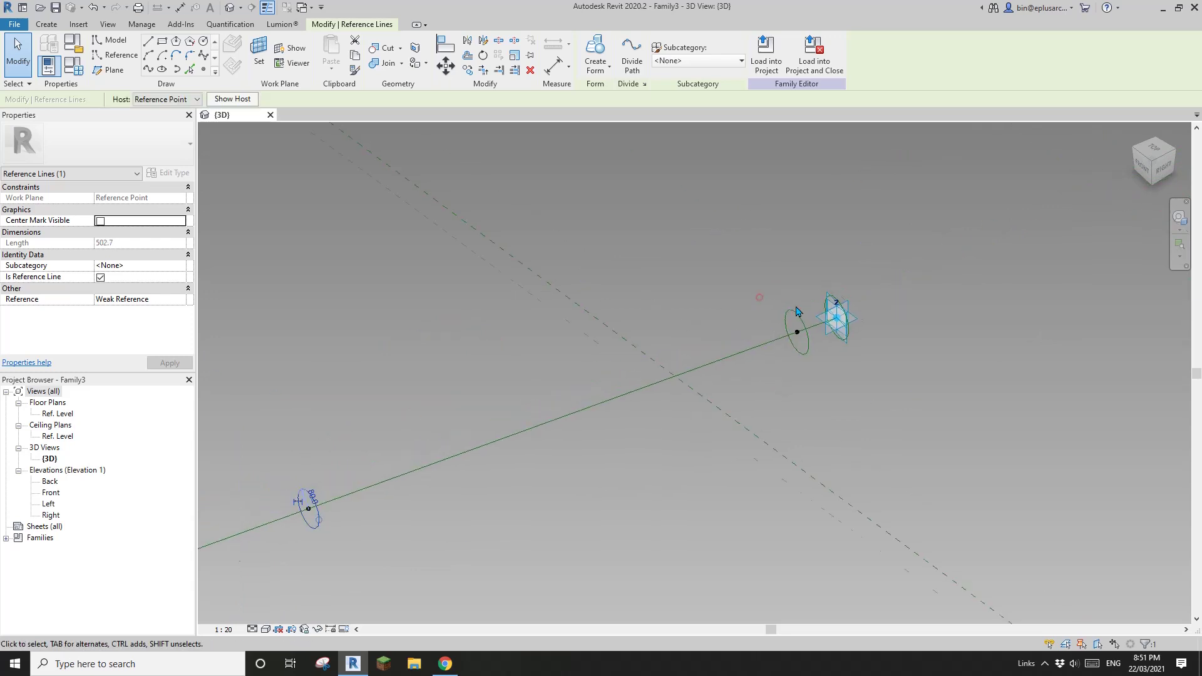
Set the radius of the circle just inside adaptive point 2 to 80 and clear the selection.
{"action": "scroll", "coordinate": [796, 312], "scroll_direction": "up", "scroll_amount": 1}
{"action": "left_click", "coordinate": [796, 316]}
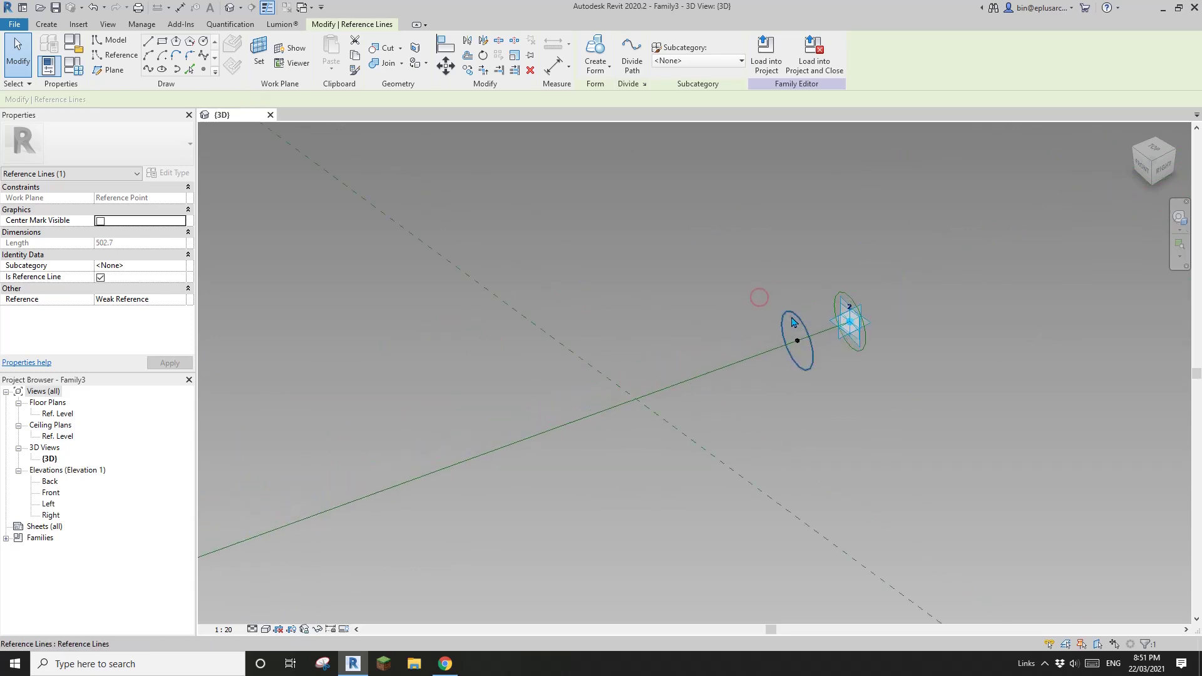
{"action": "left_click", "coordinate": [798, 322]}
{"action": "type", "text": "80"}
{"action": "key", "text": "Return"}
{"action": "scroll", "coordinate": [664, 344], "scroll_direction": "down", "scroll_amount": 6}
{"action": "middle_click_drag", "start_coordinate": [593, 391], "coordinate": [659, 363]}
{"action": "scroll", "coordinate": [498, 423], "scroll_direction": "up", "scroll_amount": 1}
{"action": "middle_click_drag", "start_coordinate": [514, 428], "coordinate": [685, 391]}
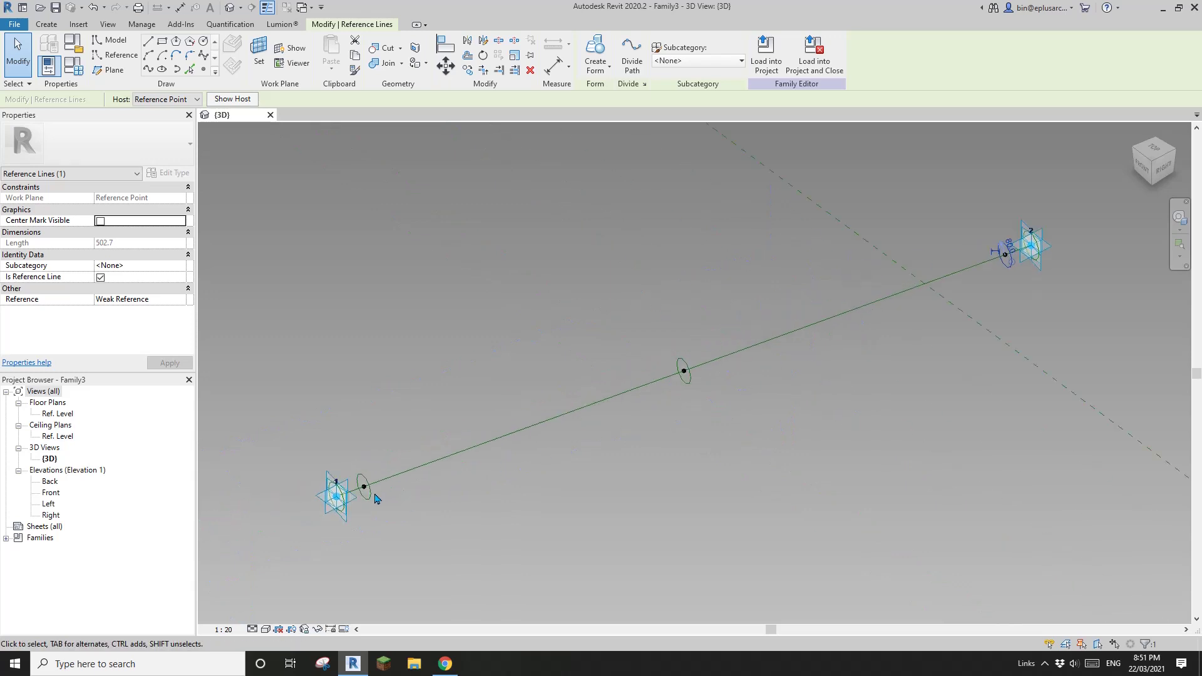
{"action": "key", "text": "Escape"}
Create a solid form through all five circular profiles along the reference line.
{"action": "scroll", "coordinate": [1008, 283], "scroll_direction": "up", "scroll_amount": 3}
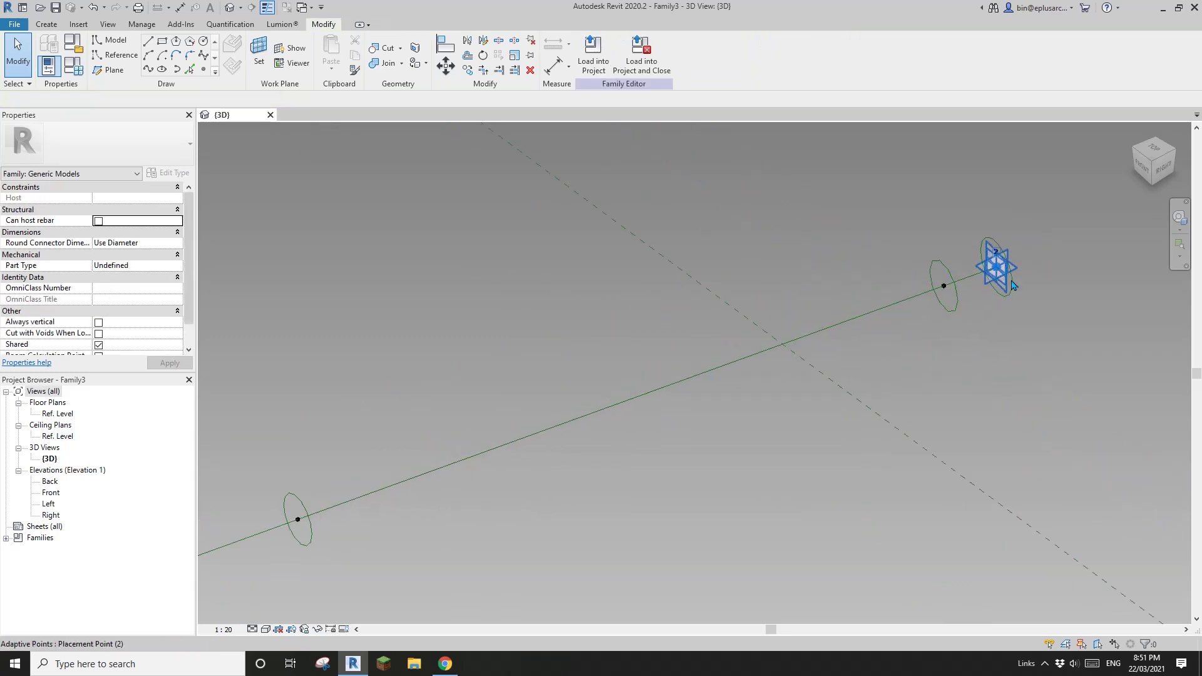
{"action": "left_click", "coordinate": [1013, 291]}
{"action": "scroll", "coordinate": [1002, 275], "scroll_direction": "down", "scroll_amount": 4}
{"action": "scroll", "coordinate": [470, 426], "scroll_direction": "up", "scroll_amount": 4}
{"action": "scroll", "coordinate": [466, 433], "scroll_direction": "up", "scroll_amount": 2}
{"action": "left_click", "coordinate": [467, 435], "text": "ctrl"}
{"action": "scroll", "coordinate": [441, 373], "scroll_direction": "down", "scroll_amount": 3}
{"action": "middle_click_drag", "start_coordinate": [478, 370], "coordinate": [435, 406]}
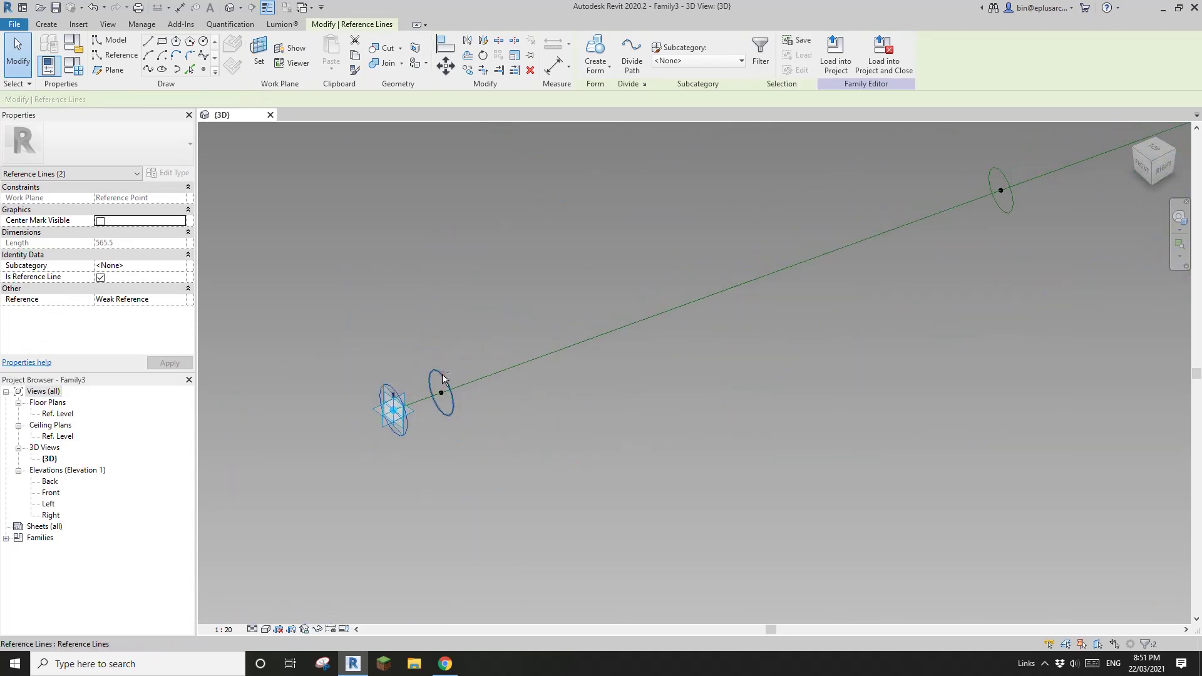
{"action": "scroll", "coordinate": [368, 375], "scroll_direction": "down", "scroll_amount": 2}
{"action": "left_click", "coordinate": [913, 217], "text": "ctrl"}
{"action": "middle_click_drag", "start_coordinate": [913, 213], "coordinate": [845, 285]}
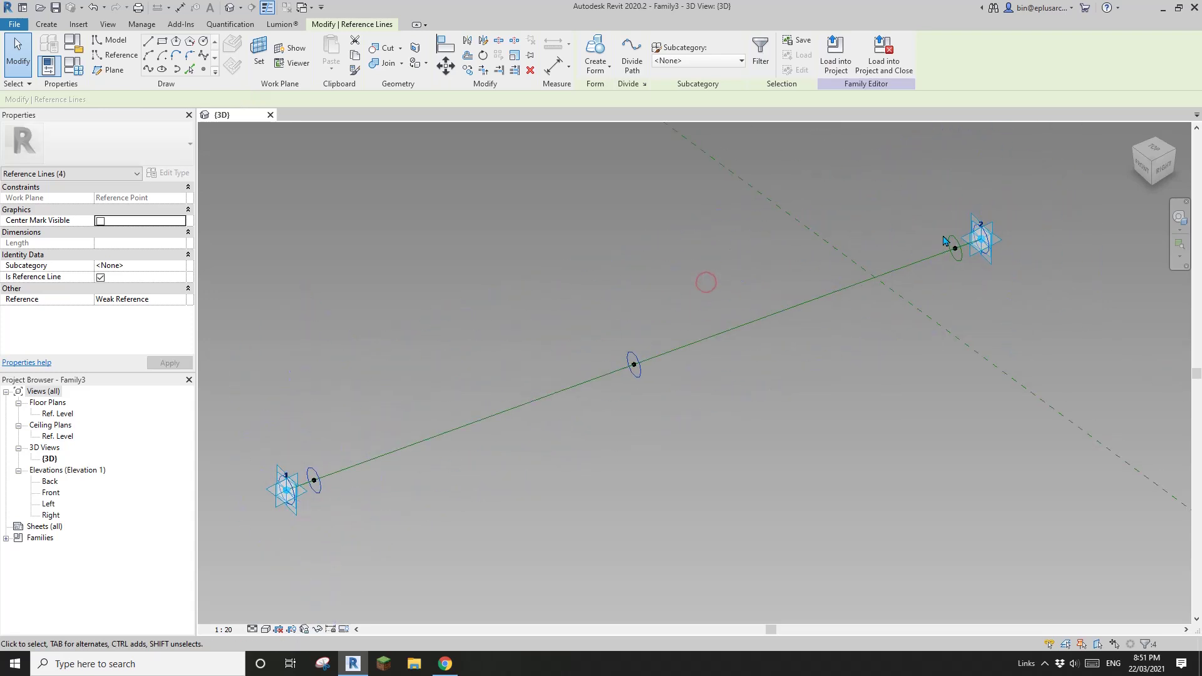
{"action": "left_click", "coordinate": [988, 243], "text": "ctrl"}
{"action": "left_click", "coordinate": [948, 239], "text": "ctrl"}
{"action": "middle_click_drag", "start_coordinate": [468, 430], "coordinate": [544, 409]}
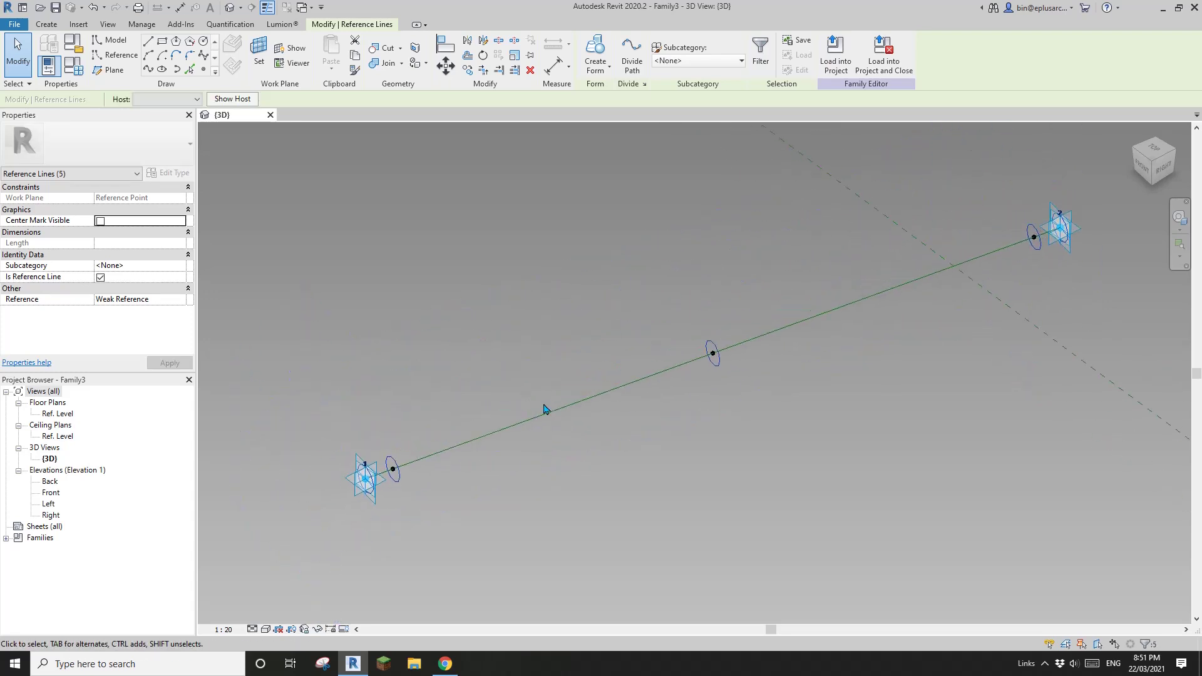
{"action": "left_click", "coordinate": [600, 68]}
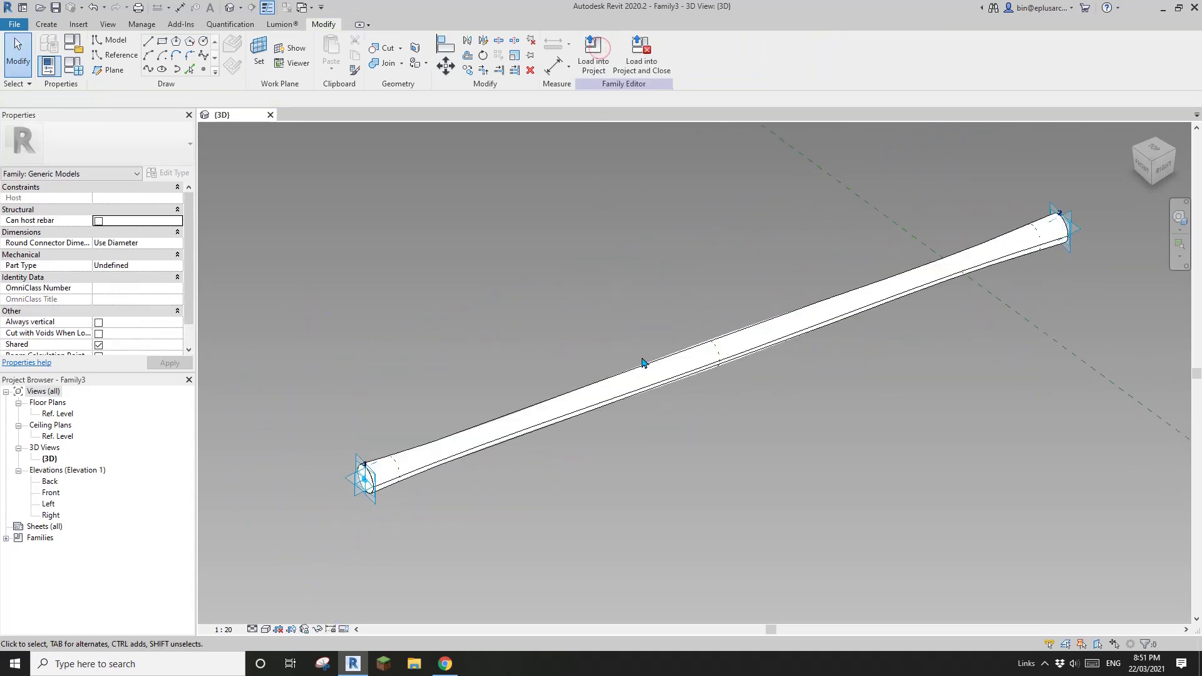
Examine the pole form's shape along its length, at both ends and around the inner profiles.
{"action": "middle_click_drag", "start_coordinate": [720, 350], "coordinate": [758, 431], "text": "shift"}
{"action": "scroll", "coordinate": [575, 416], "scroll_direction": "up", "scroll_amount": 5}
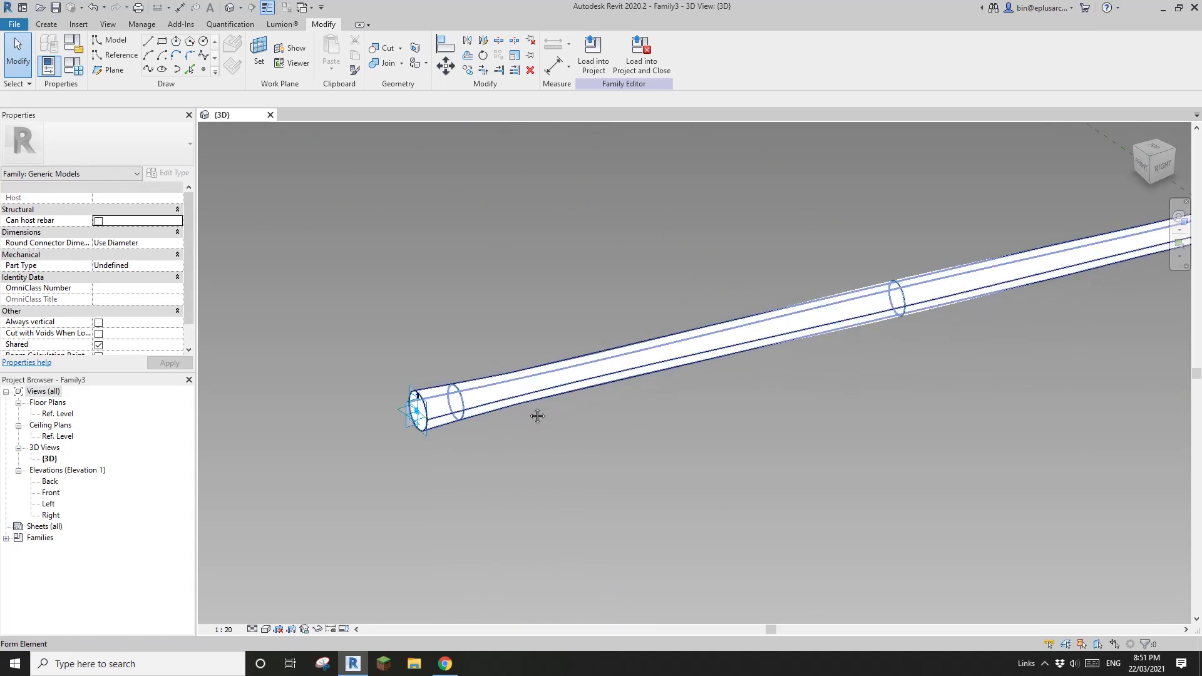
{"action": "middle_click_drag", "start_coordinate": [601, 396], "coordinate": [654, 407], "text": "shift"}
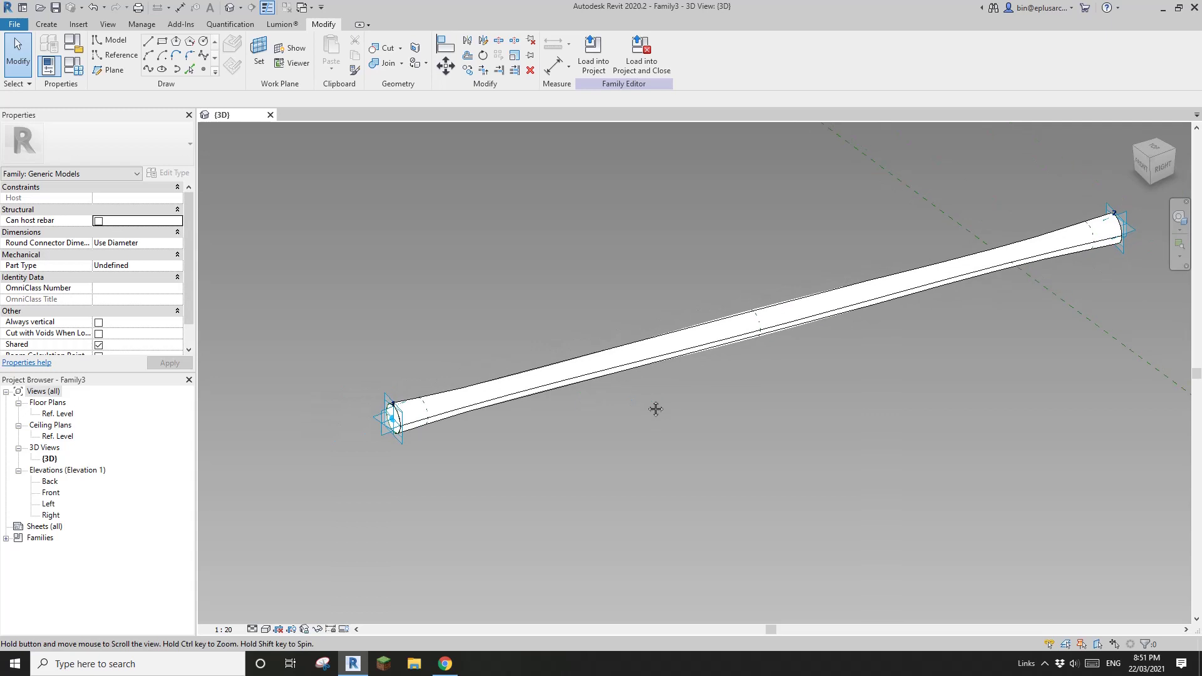
{"action": "left_click", "coordinate": [644, 349]}
{"action": "scroll", "coordinate": [659, 322], "scroll_direction": "up", "scroll_amount": 2}
{"action": "middle_click_drag", "start_coordinate": [696, 261], "coordinate": [673, 266]}
{"action": "middle_click_drag", "start_coordinate": [683, 329], "coordinate": [697, 354], "text": "shift"}
{"action": "middle_click_drag", "start_coordinate": [636, 393], "coordinate": [631, 349]}
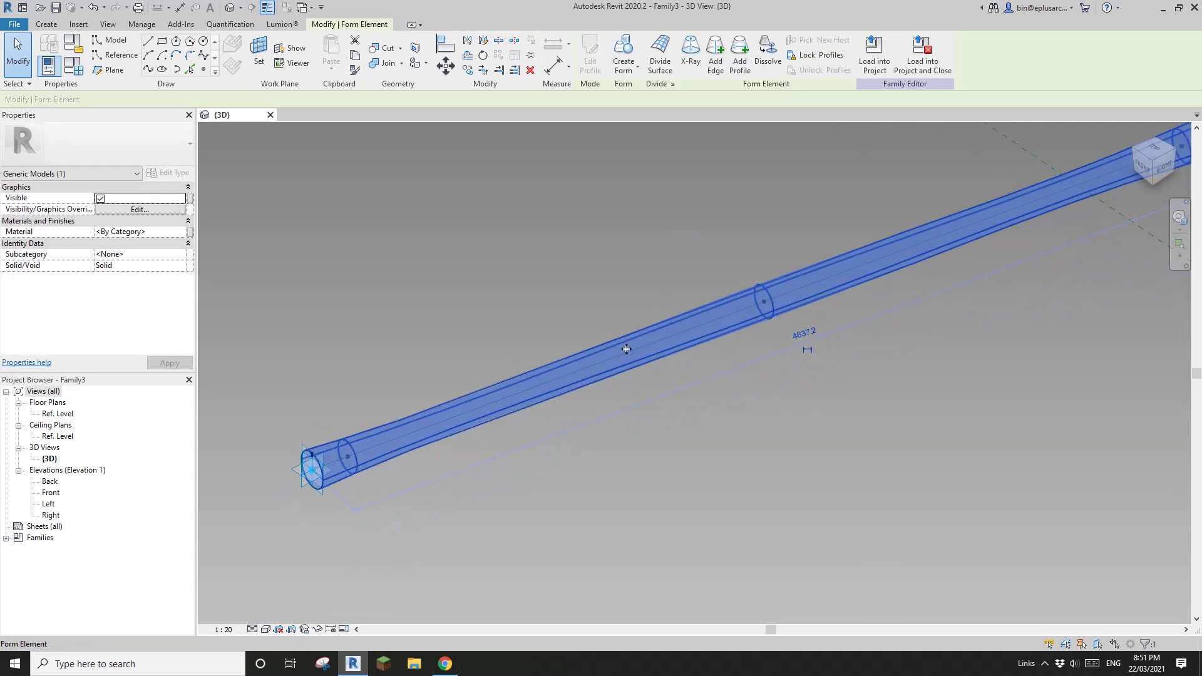
{"action": "left_click", "coordinate": [676, 397]}
{"action": "left_click", "coordinate": [677, 349]}
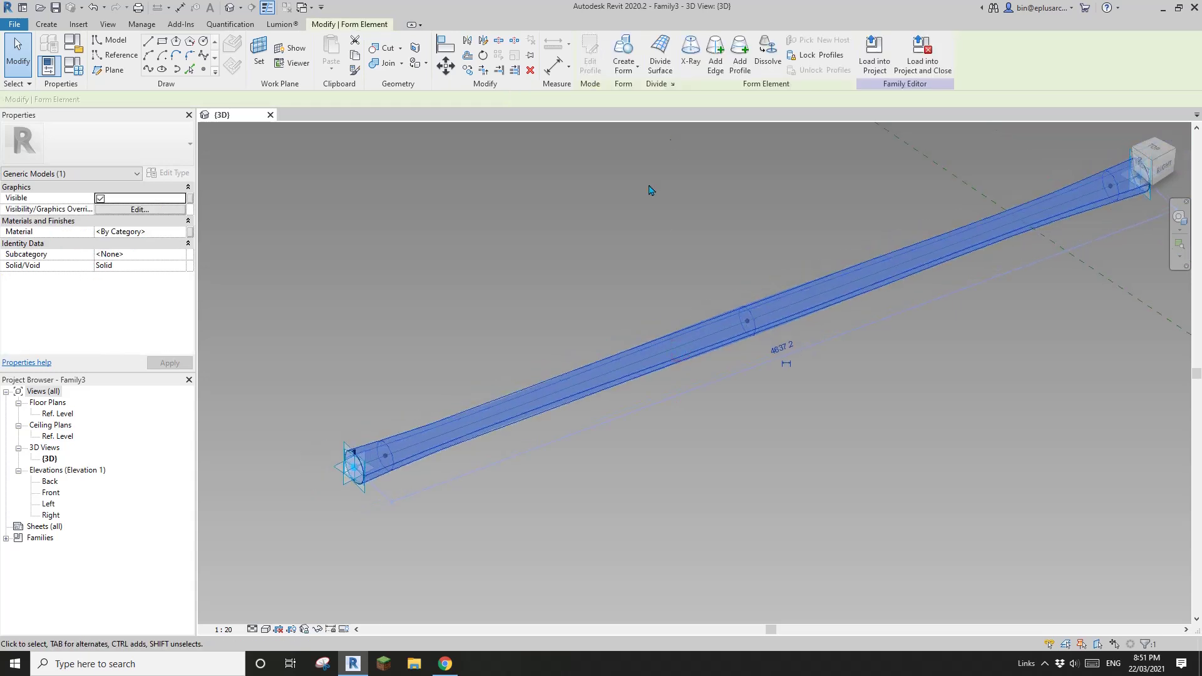
{"action": "middle_click_drag", "start_coordinate": [497, 375], "coordinate": [499, 343]}
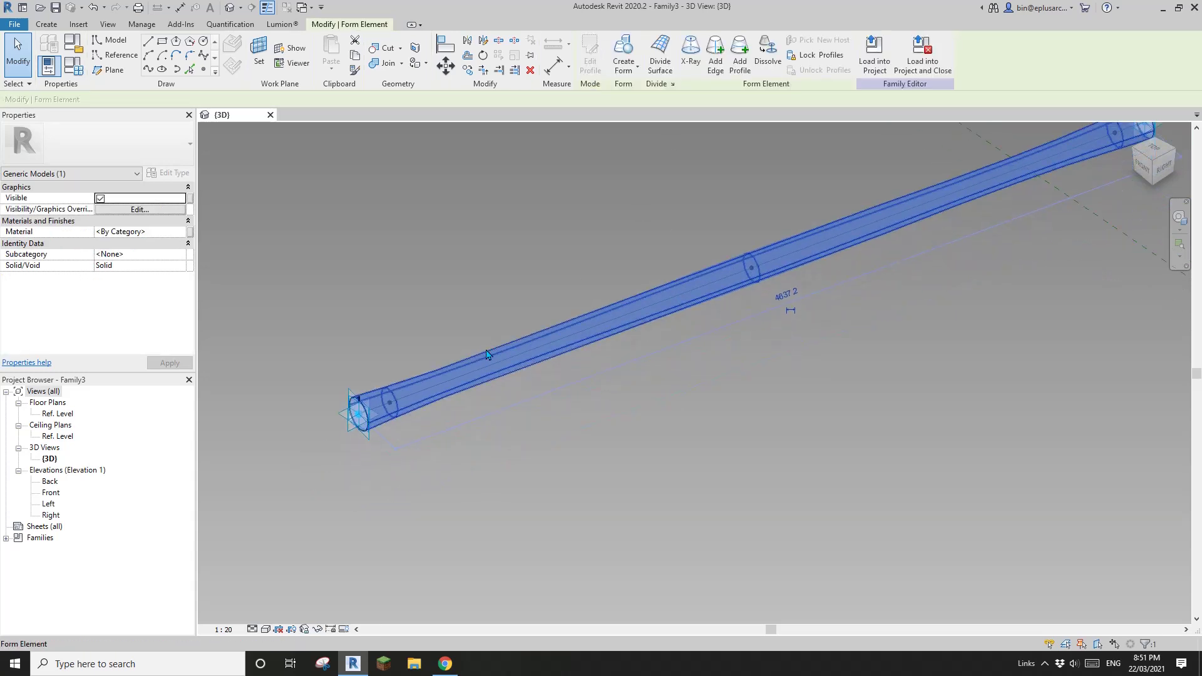
{"action": "scroll", "coordinate": [379, 421], "scroll_direction": "up", "scroll_amount": 3}
{"action": "key", "text": "Escape"}
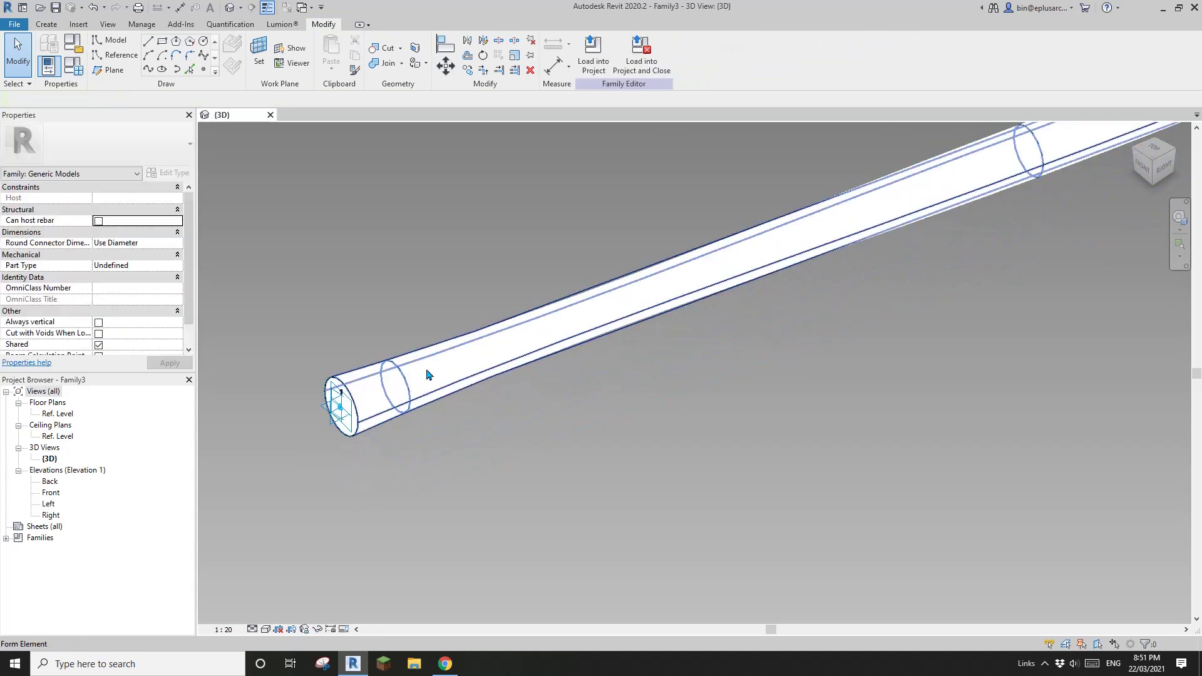
{"action": "scroll", "coordinate": [500, 370], "scroll_direction": "down", "scroll_amount": 2}
{"action": "middle_click_drag", "start_coordinate": [500, 370], "coordinate": [441, 411]}
{"action": "scroll", "coordinate": [441, 410], "scroll_direction": "down", "scroll_amount": 2}
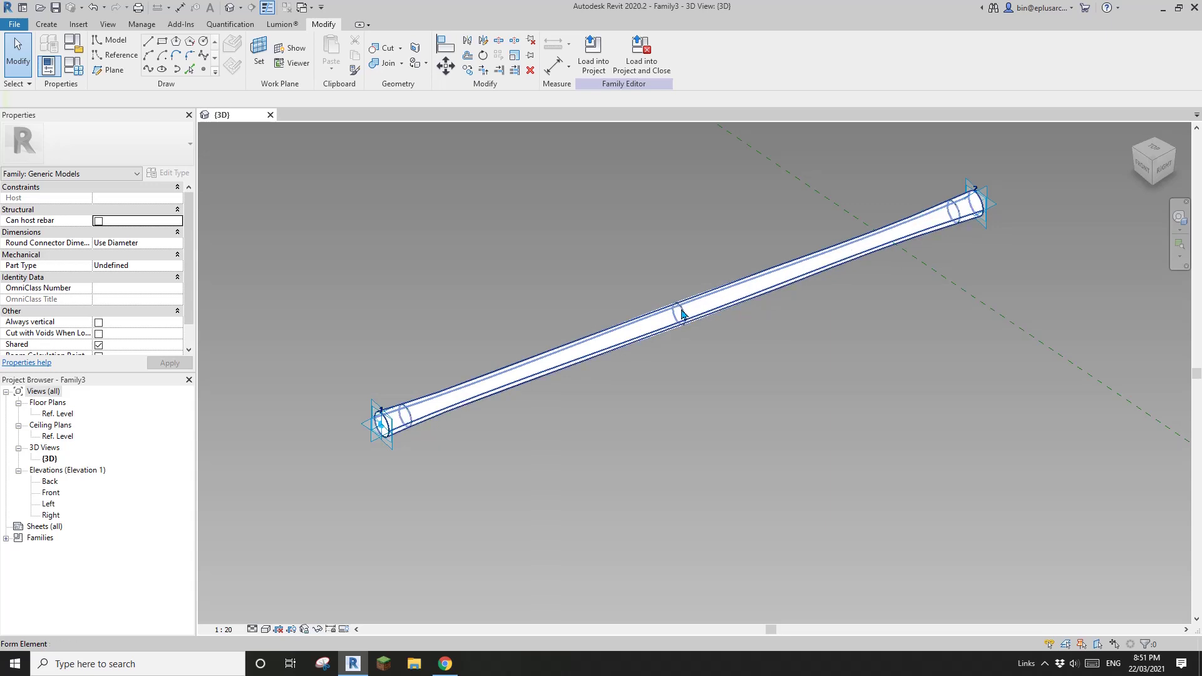
{"action": "scroll", "coordinate": [677, 313], "scroll_direction": "down", "scroll_amount": 1}
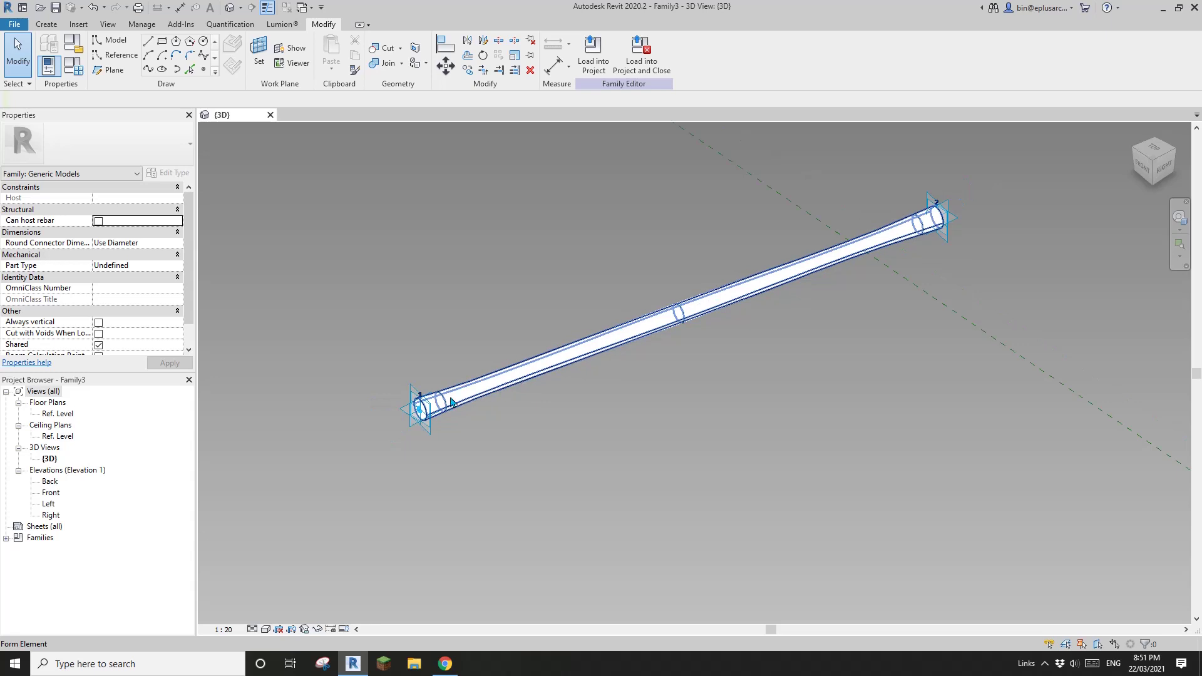
{"action": "scroll", "coordinate": [451, 398], "scroll_direction": "up", "scroll_amount": 3}
{"action": "scroll", "coordinate": [543, 372], "scroll_direction": "down", "scroll_amount": 2}
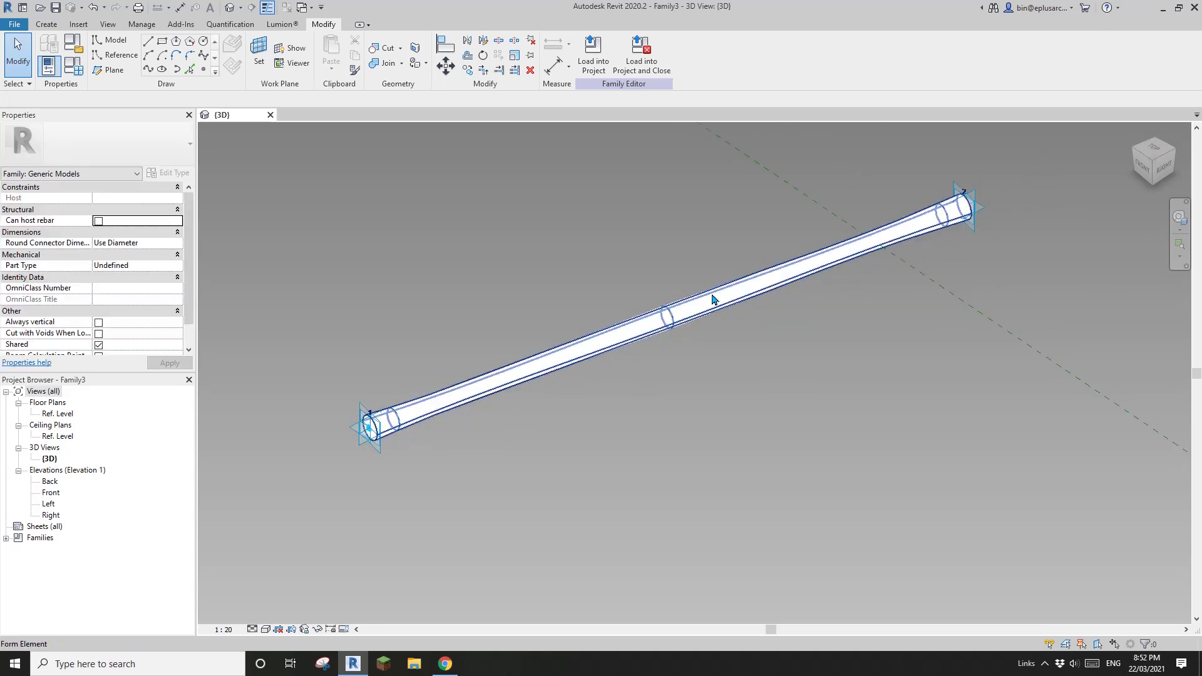
Dissolve the pole form back into its circular profiles.
{"action": "scroll", "coordinate": [412, 426], "scroll_direction": "up", "scroll_amount": 2}
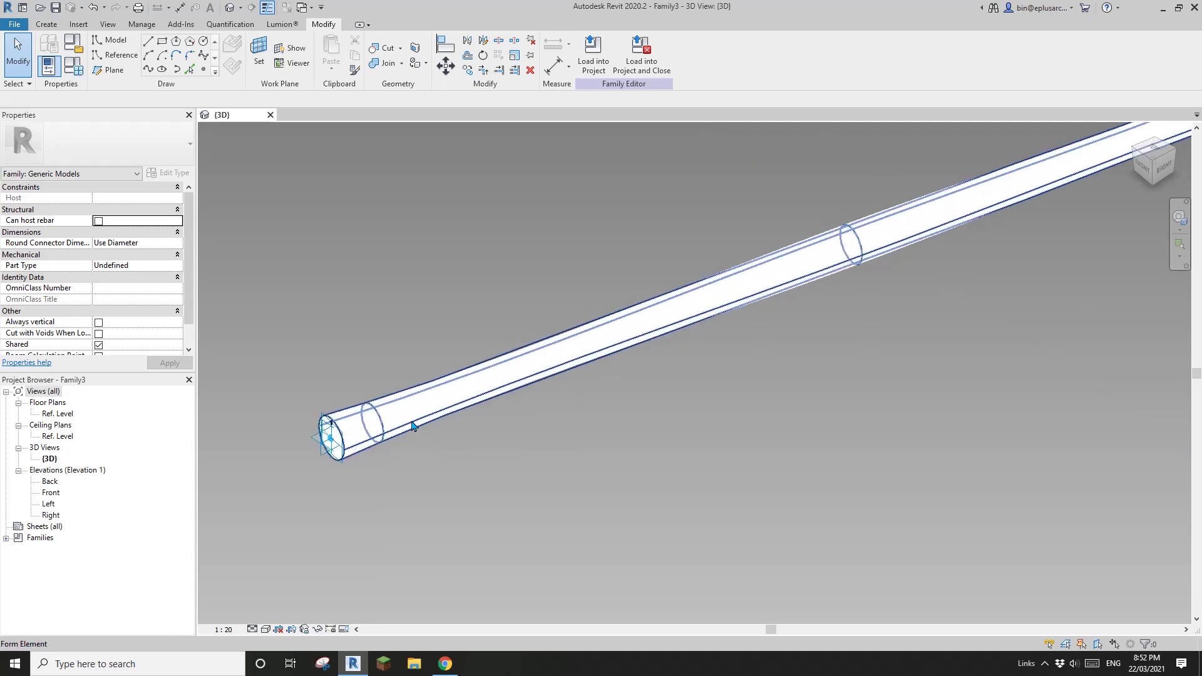
{"action": "middle_click_drag", "start_coordinate": [427, 409], "coordinate": [431, 395]}
{"action": "left_click", "coordinate": [437, 388]}
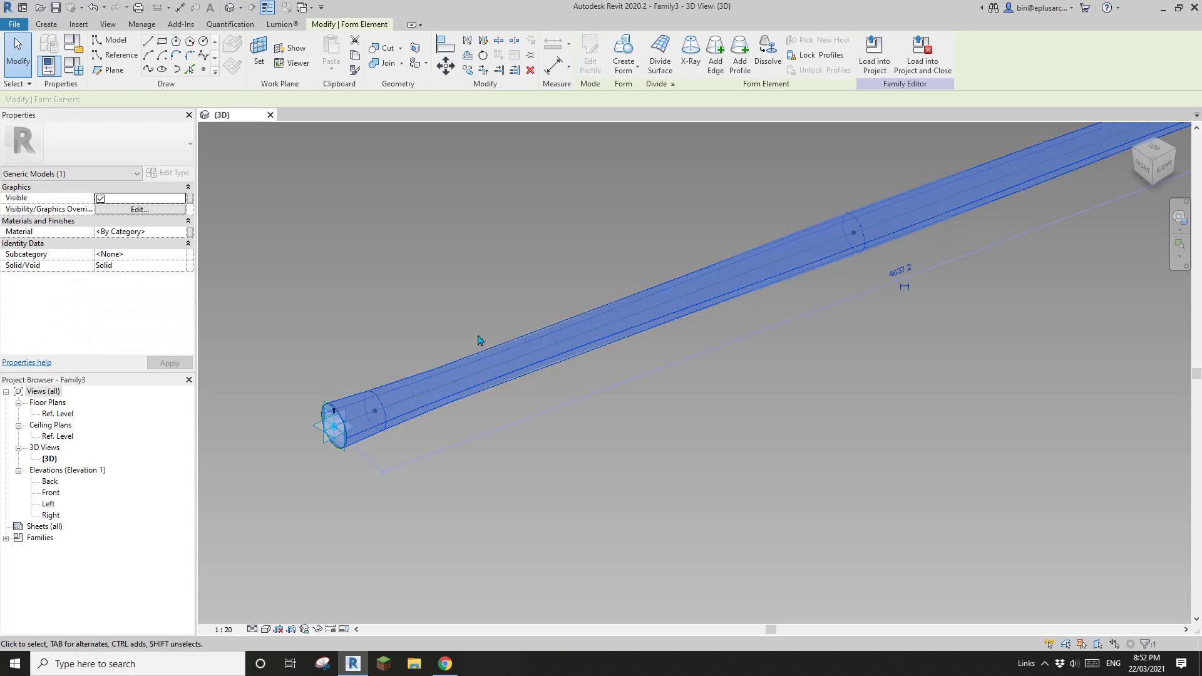
{"action": "left_click", "coordinate": [768, 56]}
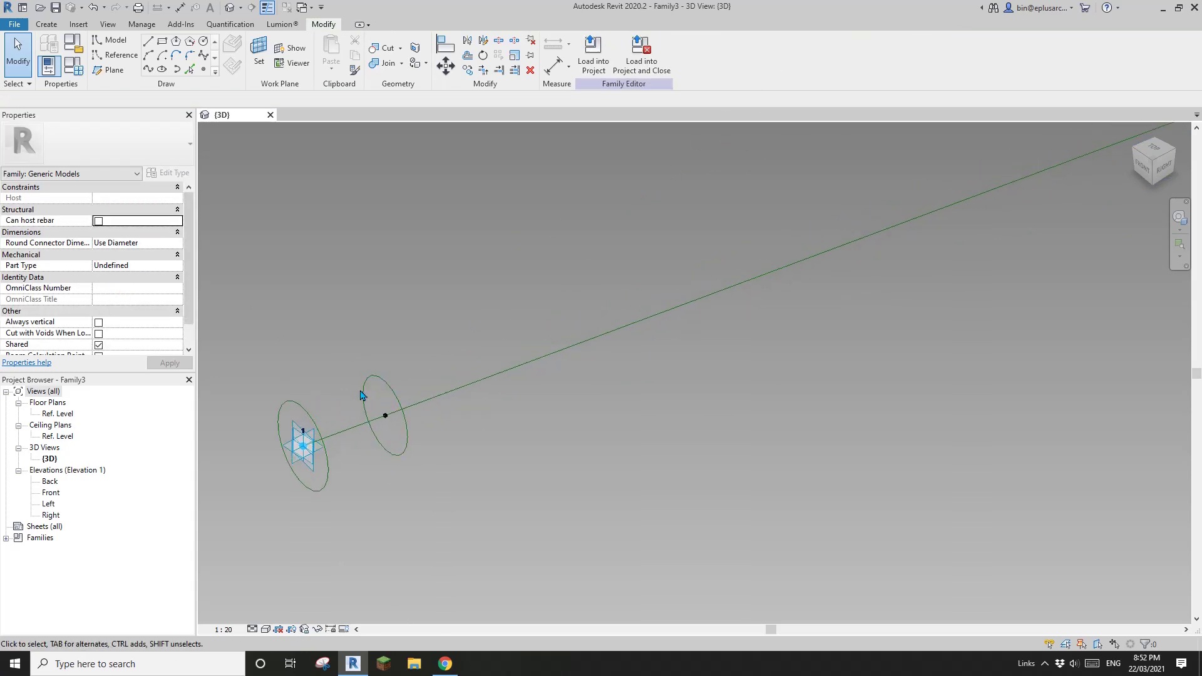
Check the Normalized Curve Parameter of the point hosting the second circle near adaptive point 1.
{"action": "scroll", "coordinate": [360, 395], "scroll_direction": "up", "scroll_amount": 2}
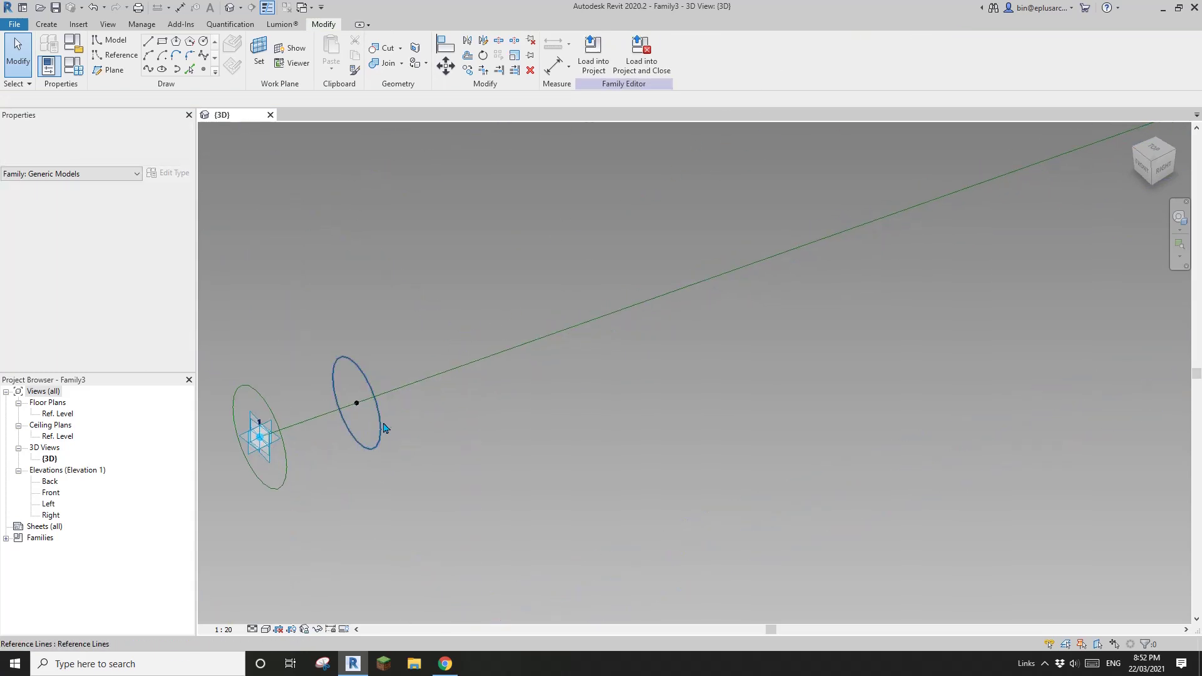
{"action": "left_click", "coordinate": [353, 401]}
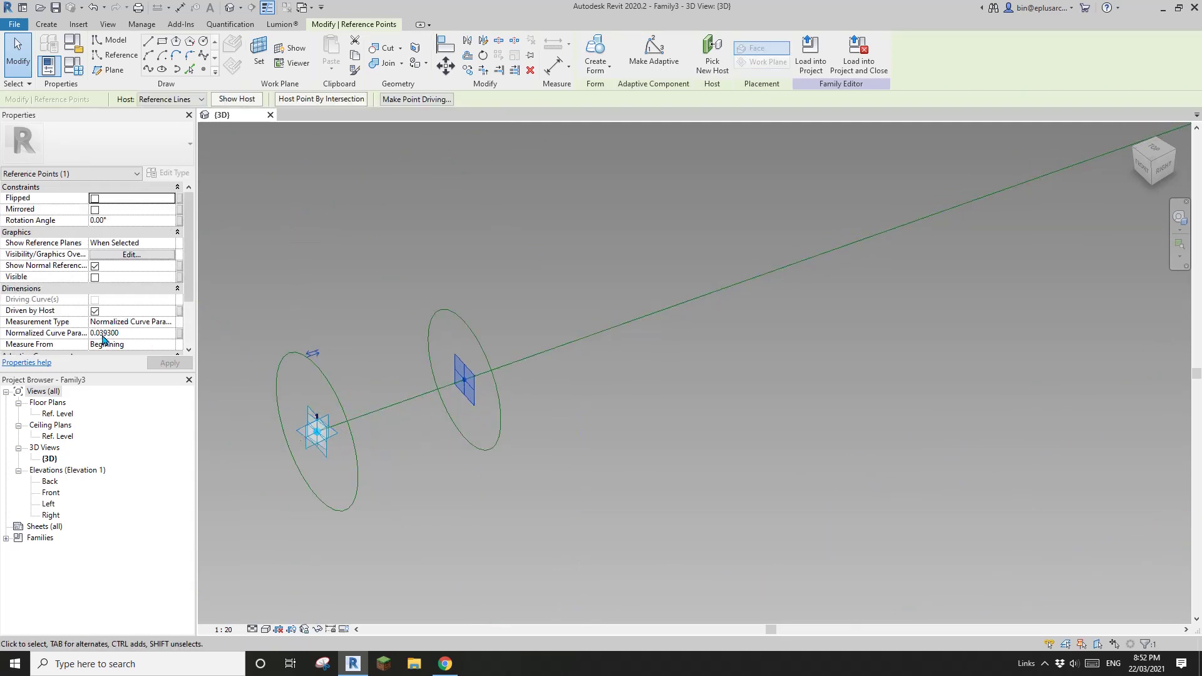
{"action": "scroll", "coordinate": [387, 418], "scroll_direction": "down", "scroll_amount": 6}
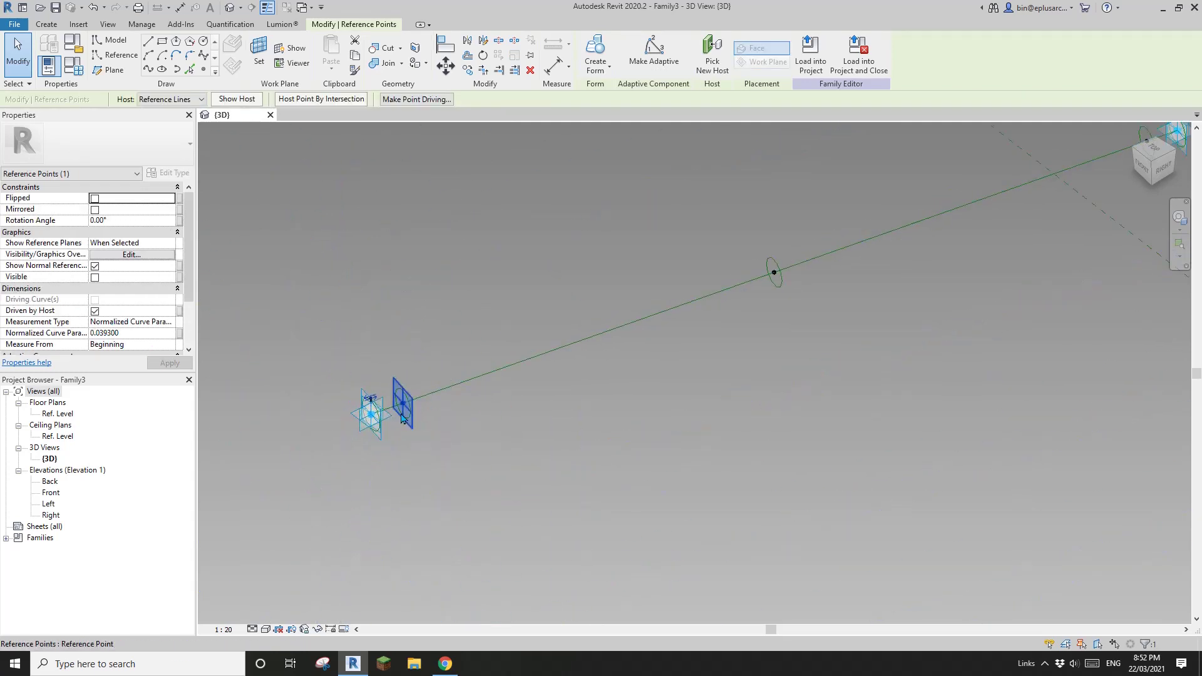
{"action": "middle_click_drag", "start_coordinate": [411, 422], "coordinate": [415, 426]}
{"action": "middle_click_drag", "start_coordinate": [841, 339], "coordinate": [799, 362]}
{"action": "scroll", "coordinate": [799, 362], "scroll_direction": "down", "scroll_amount": 1}
{"action": "left_click", "coordinate": [800, 362]}
{"action": "middle_click_drag", "start_coordinate": [889, 335], "coordinate": [880, 344], "text": "shift"}
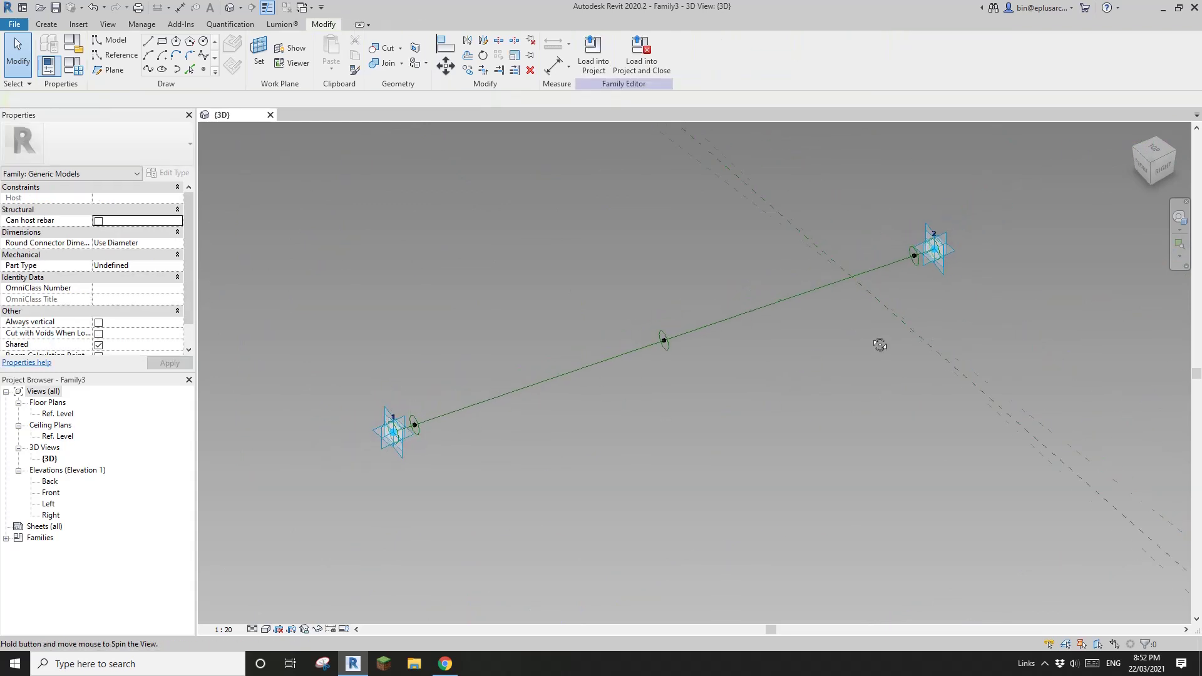
Move adaptive point 2 closer to adaptive point 1, then partway back out, to test how the hosted circles follow.
{"action": "left_click_drag", "start_coordinate": [937, 252], "coordinate": [611, 358]}
{"action": "middle_click_drag", "start_coordinate": [610, 358], "coordinate": [599, 349], "text": "shift"}
{"action": "scroll", "coordinate": [523, 418], "scroll_direction": "up", "scroll_amount": 2}
{"action": "left_click", "coordinate": [479, 395]}
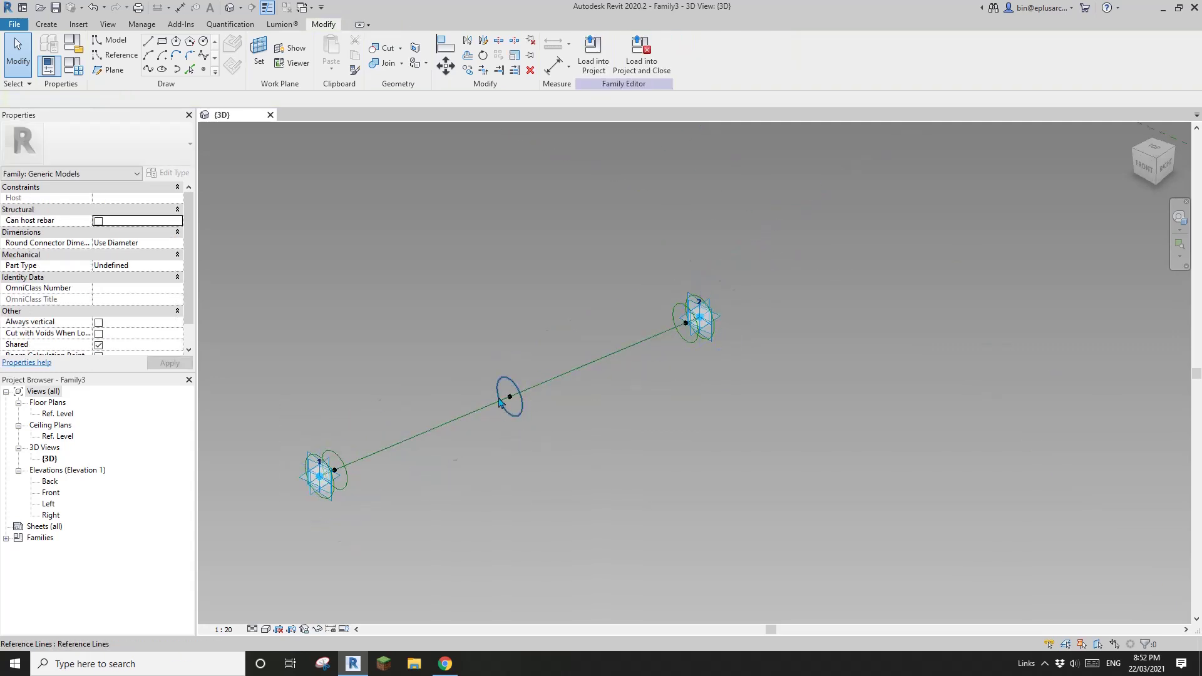
{"action": "middle_click_drag", "start_coordinate": [523, 405], "coordinate": [608, 344]}
{"action": "left_click_drag", "start_coordinate": [797, 262], "coordinate": [852, 238]}
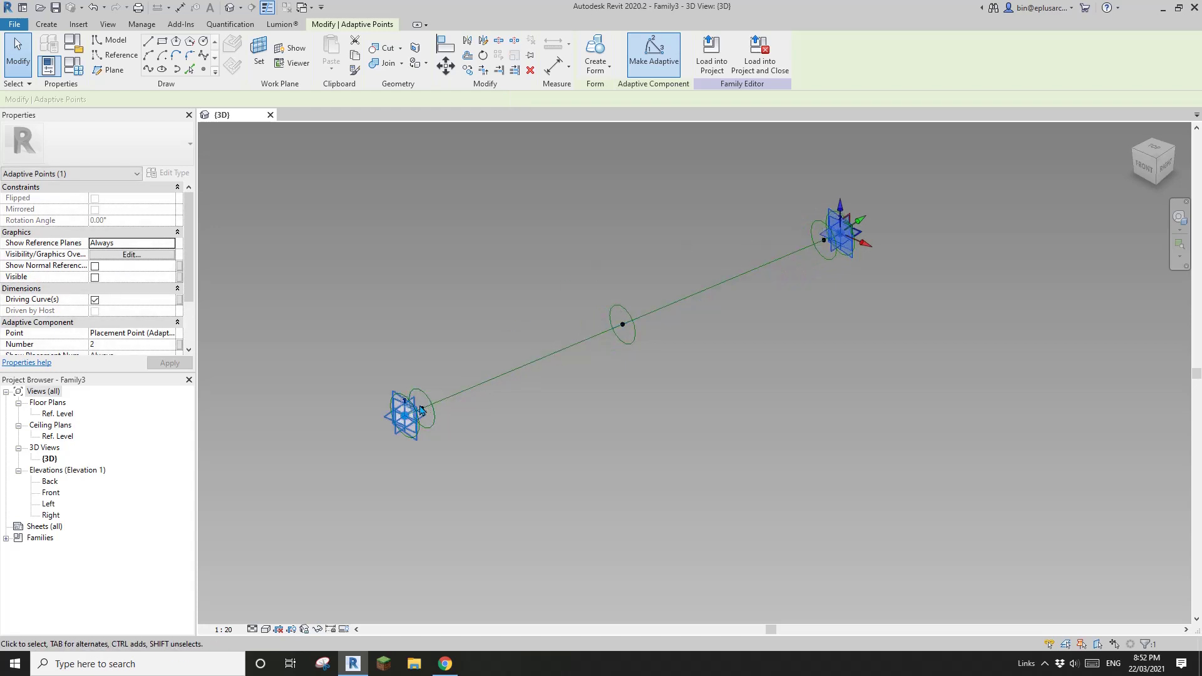
{"action": "middle_click_drag", "start_coordinate": [596, 271], "coordinate": [785, 322], "text": "shift"}
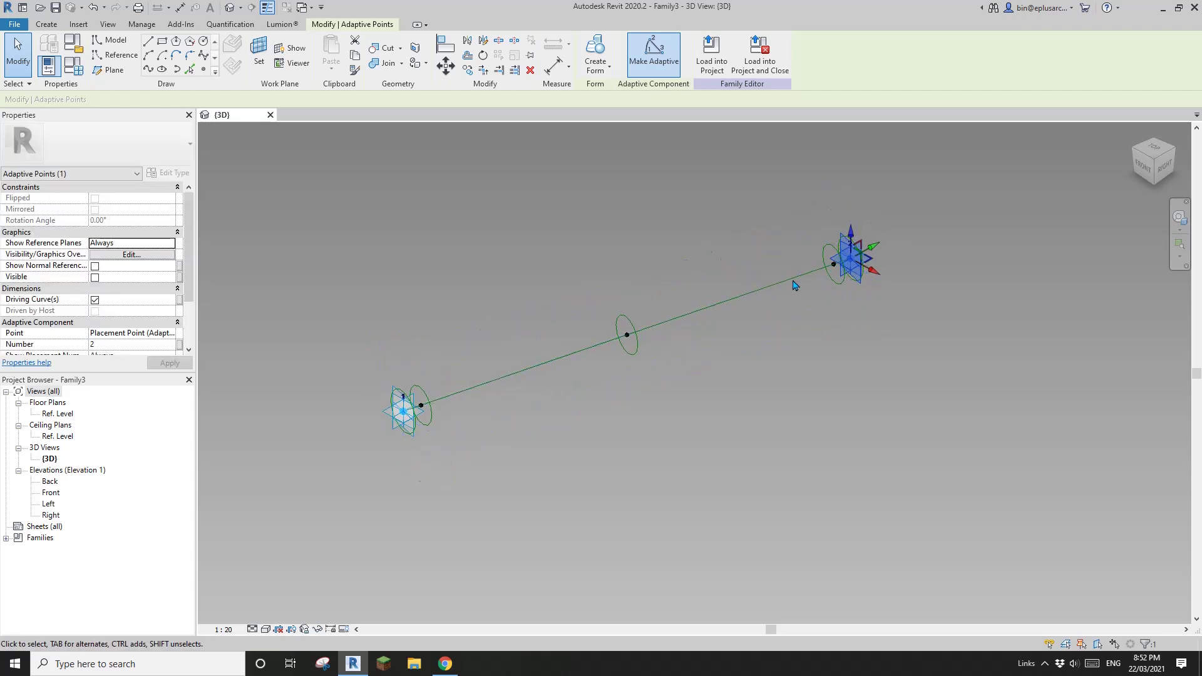
Set the Normalized Curve Parameter to 0.03 for the second circle's point near adaptive point 1.
{"action": "scroll", "coordinate": [441, 407], "scroll_direction": "up", "scroll_amount": 5}
{"action": "key", "text": "Escape"}
{"action": "left_click", "coordinate": [435, 408]}
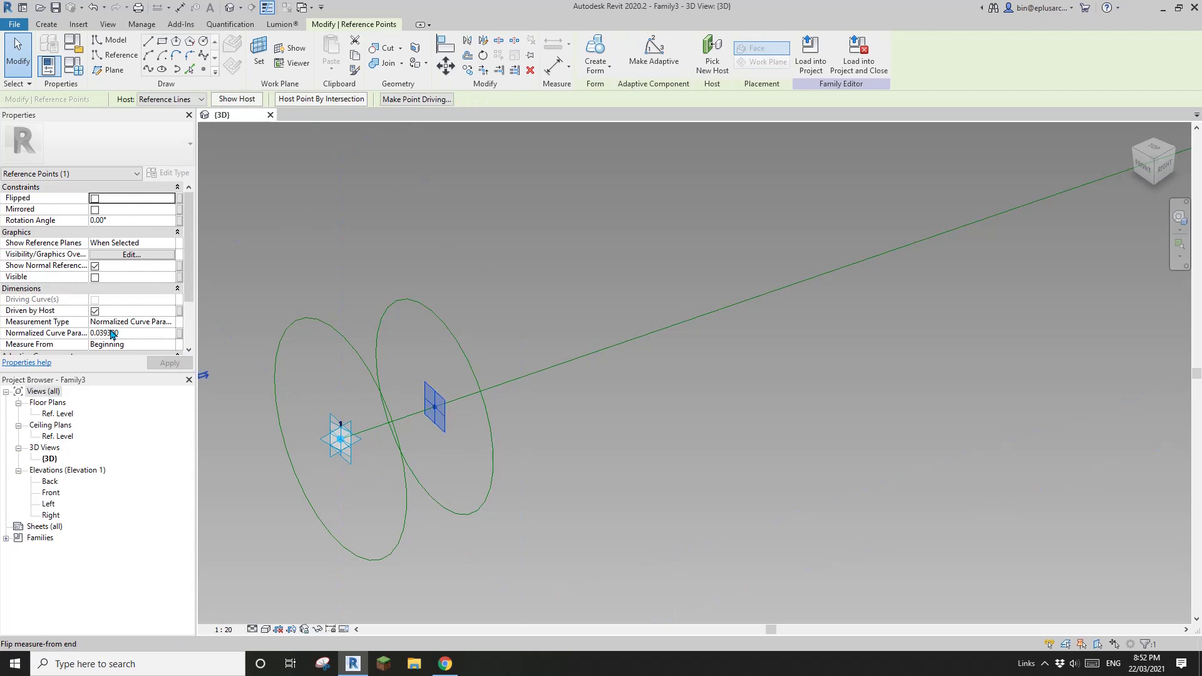
{"action": "left_click", "coordinate": [104, 333]}
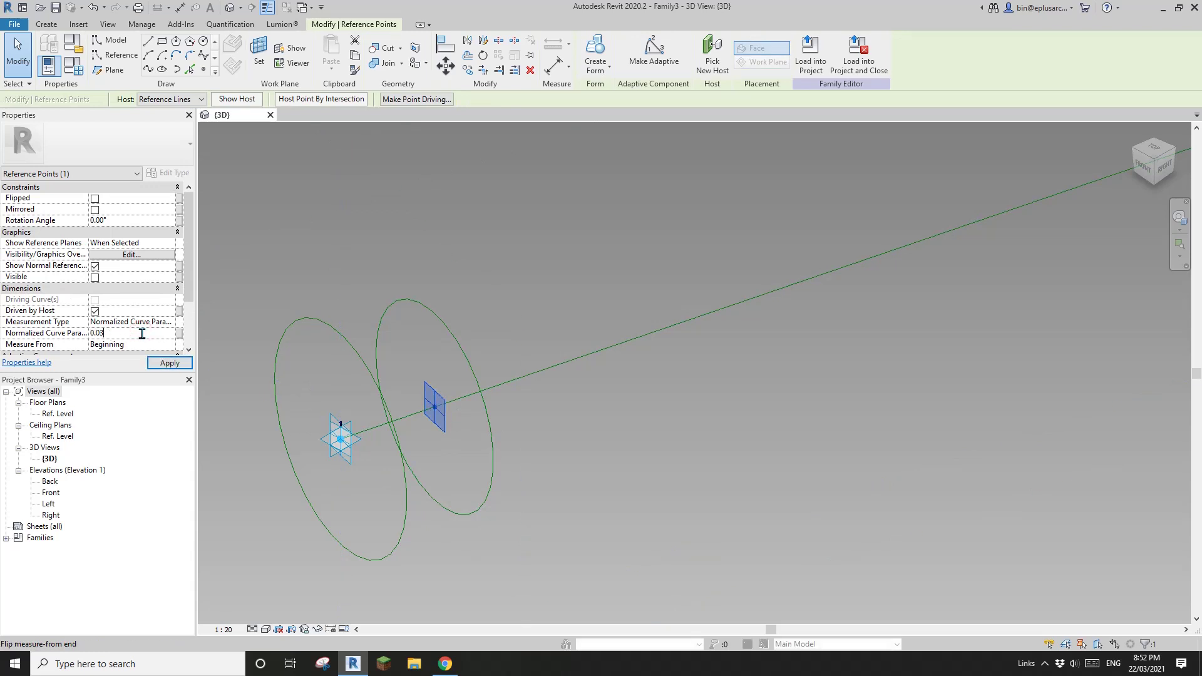
{"action": "middle_click_drag", "start_coordinate": [409, 277], "coordinate": [392, 281]}
{"action": "scroll", "coordinate": [425, 296], "scroll_direction": "down", "scroll_amount": 3}
{"action": "left_click", "coordinate": [489, 344]}
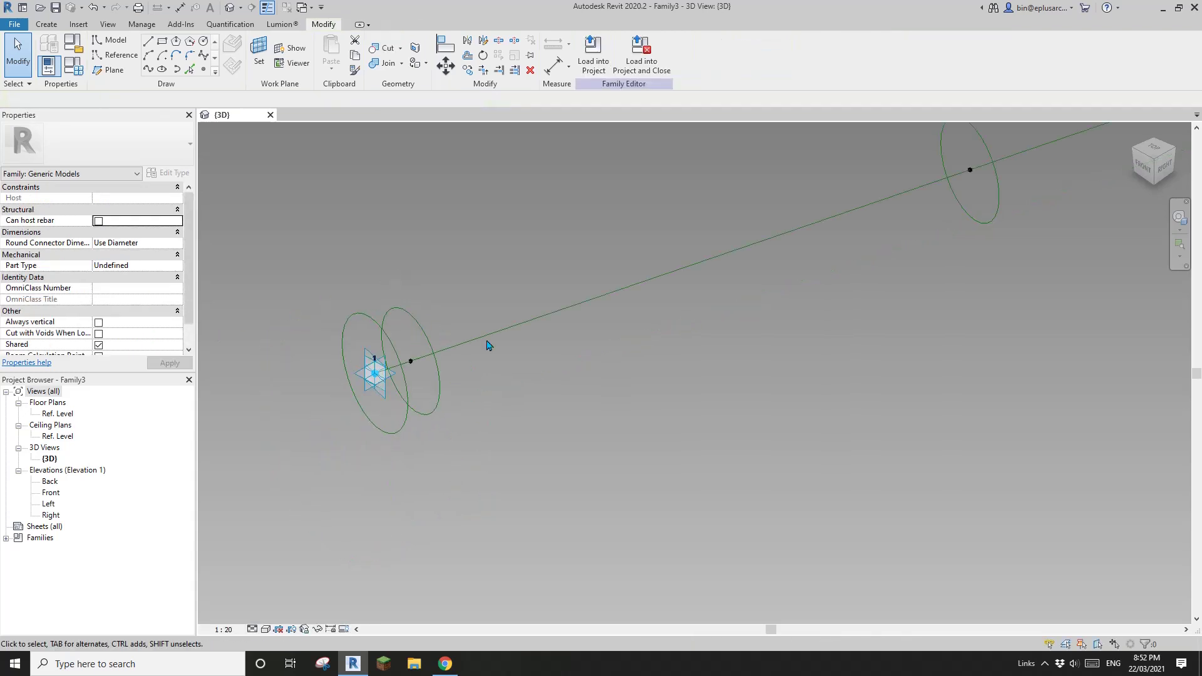
Copy the second circle near adaptive point 1 together with its reference point to free space beside the line.
{"action": "middle_click_drag", "start_coordinate": [488, 343], "coordinate": [510, 426], "text": "shift"}
{"action": "scroll", "coordinate": [324, 303], "scroll_direction": "up", "scroll_amount": 1}
{"action": "left_click_drag", "start_coordinate": [277, 214], "coordinate": [409, 454]}
{"action": "key", "text": "c"}
{"action": "key", "text": "c"}
{"action": "left_click", "coordinate": [368, 347]}
{"action": "left_click", "coordinate": [498, 371]}
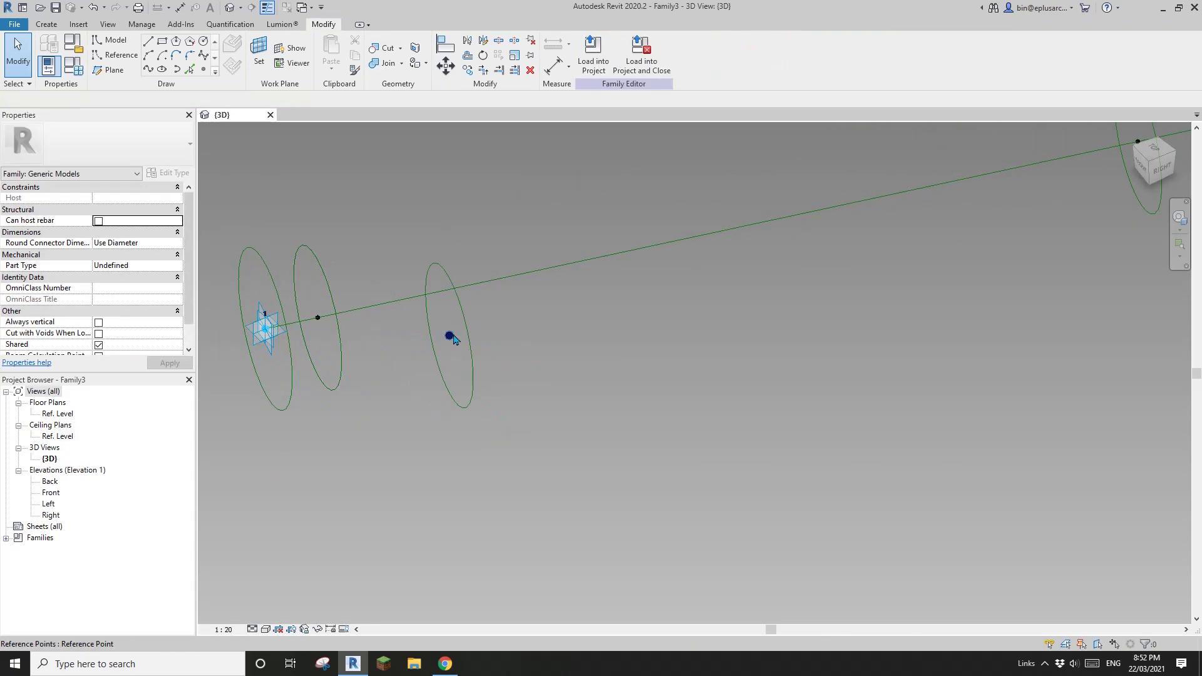
Rehost the new copy's point onto the reference line just beyond the second circle.
{"action": "left_click", "coordinate": [448, 335]}
{"action": "left_click", "coordinate": [700, 69]}
{"action": "left_click", "coordinate": [367, 299]}
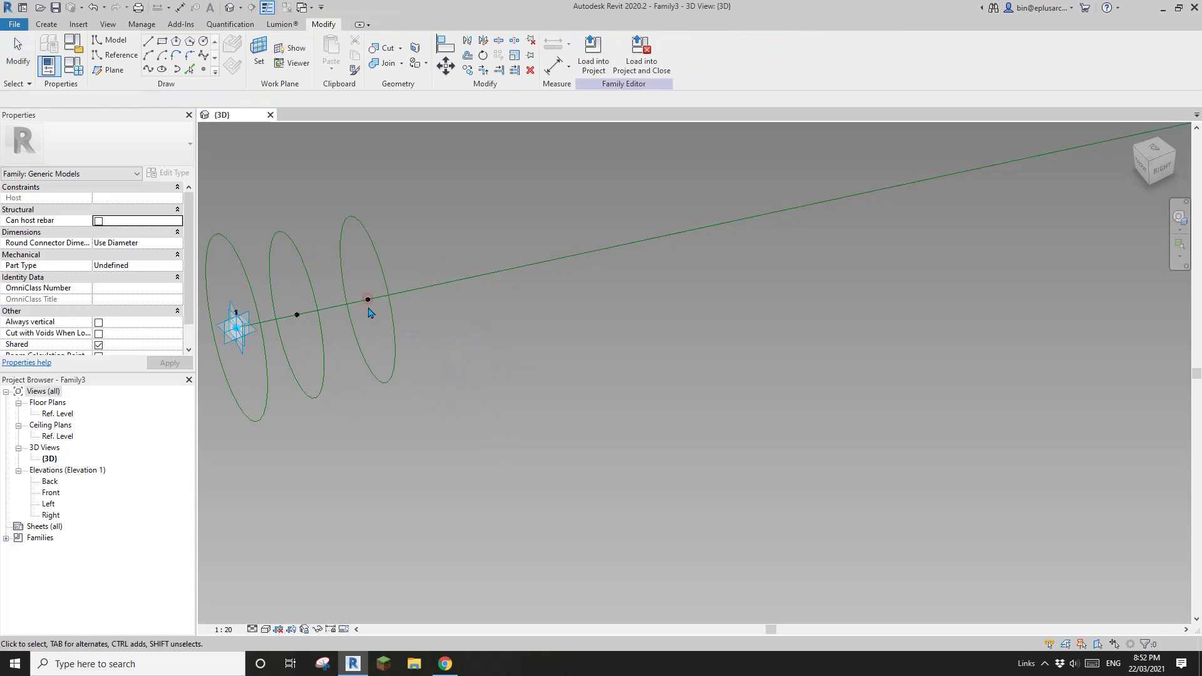
Set the Normalized Curve Parameter to 0.031 for the copied circle's point near adaptive point 1 and to 0.97 for the point near adaptive point 2.
{"action": "left_click", "coordinate": [301, 317]}
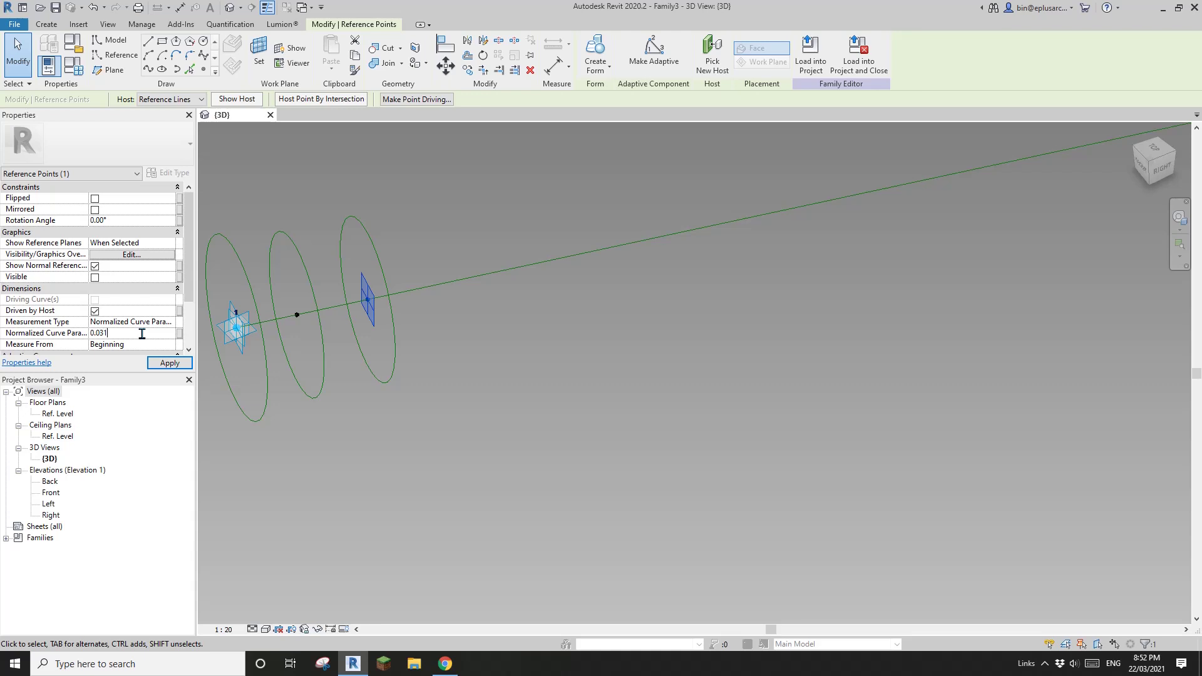
{"action": "left_click", "coordinate": [376, 268]}
{"action": "scroll", "coordinate": [299, 286], "scroll_direction": "down", "scroll_amount": 4}
{"action": "scroll", "coordinate": [851, 269], "scroll_direction": "up", "scroll_amount": 5}
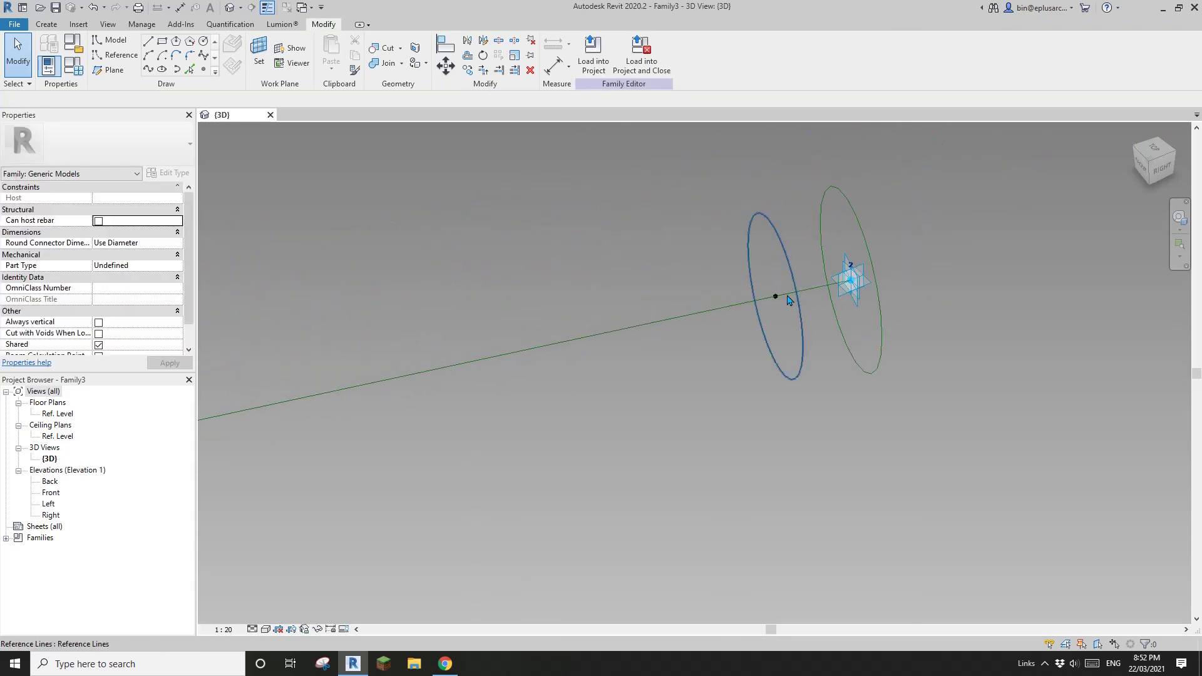
{"action": "left_click", "coordinate": [776, 298]}
{"action": "left_click", "coordinate": [137, 332]}
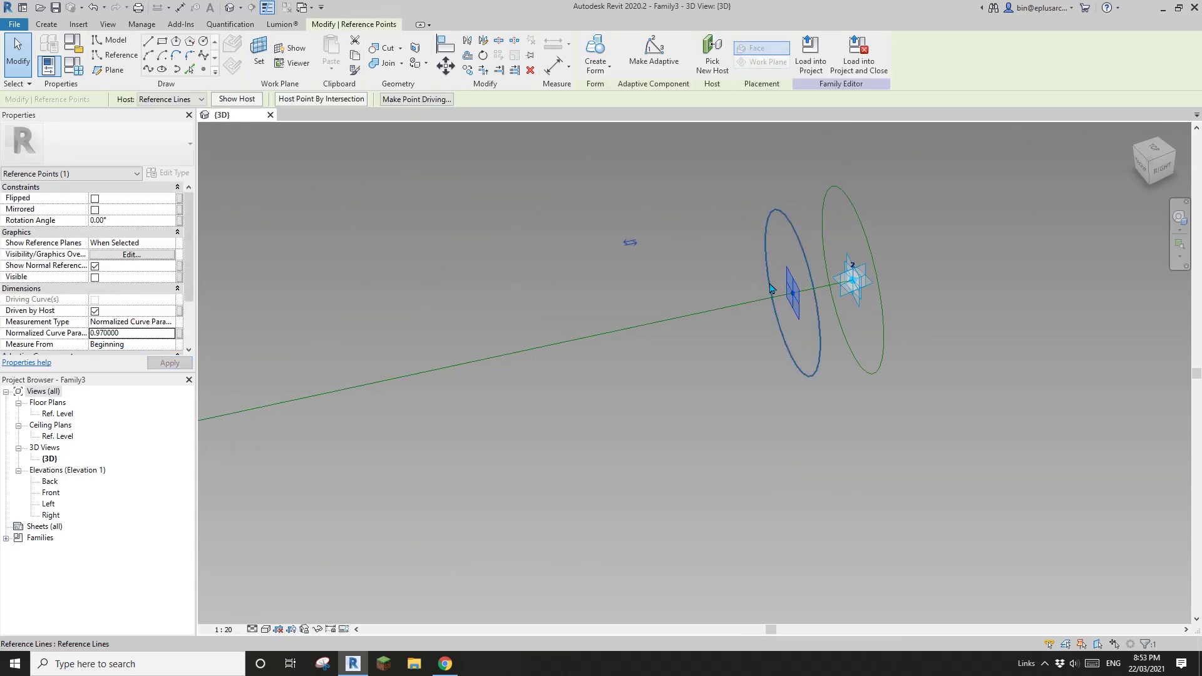
Copy the inner circle near adaptive point 2 with its reference point and rehost the copy onto the reference line.
{"action": "left_click_drag", "start_coordinate": [749, 188], "coordinate": [827, 421]}
{"action": "left_click_drag", "start_coordinate": [786, 214], "coordinate": [671, 270], "text": "ctrl"}
{"action": "left_click", "coordinate": [712, 55]}
{"action": "left_click", "coordinate": [745, 325]}
{"action": "left_click", "coordinate": [746, 326]}
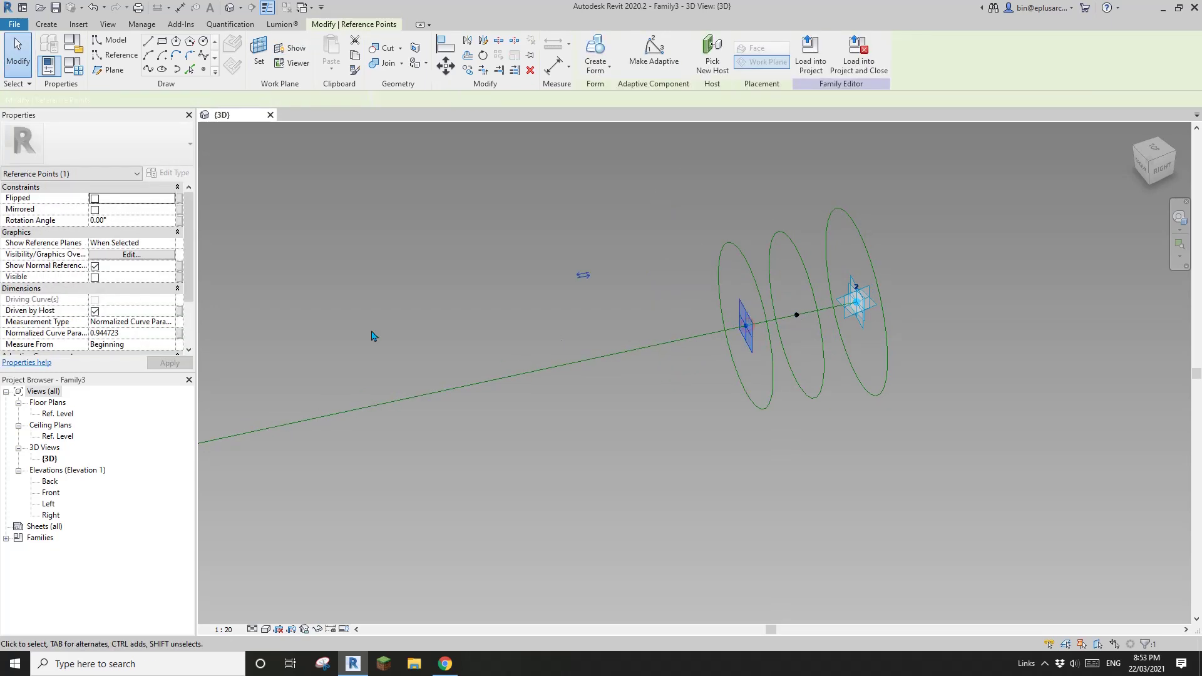
{"action": "left_click", "coordinate": [127, 332]}
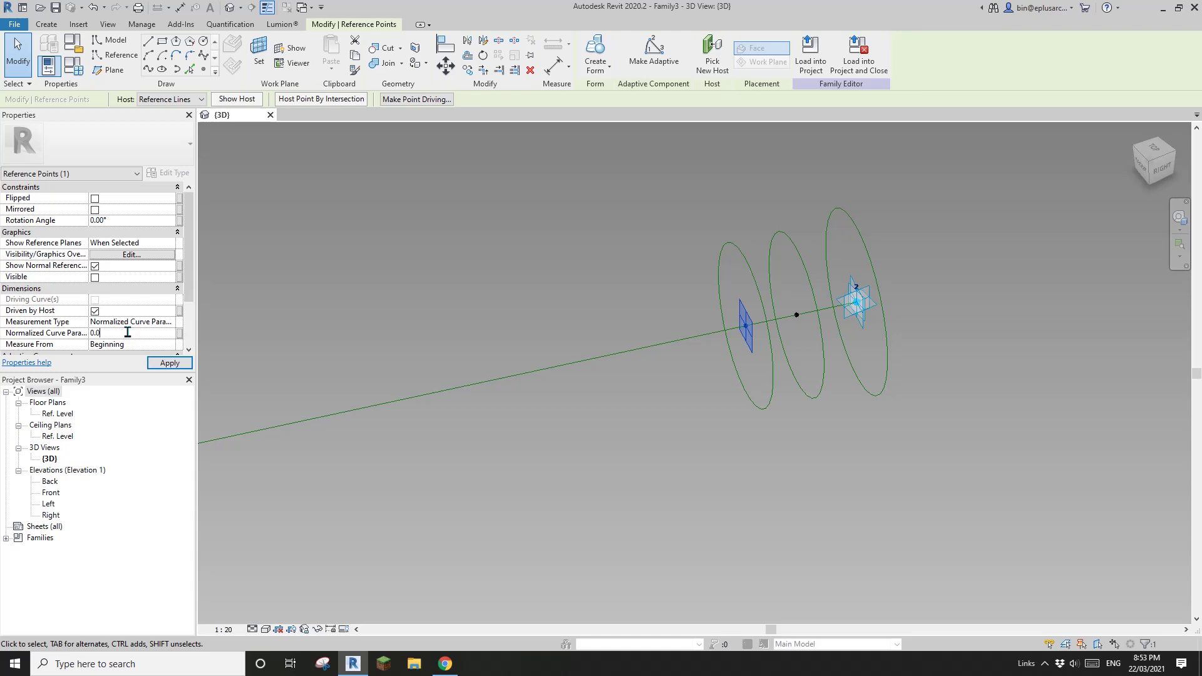
{"action": "key", "text": "Escape"}
{"action": "key", "text": "Escape"}
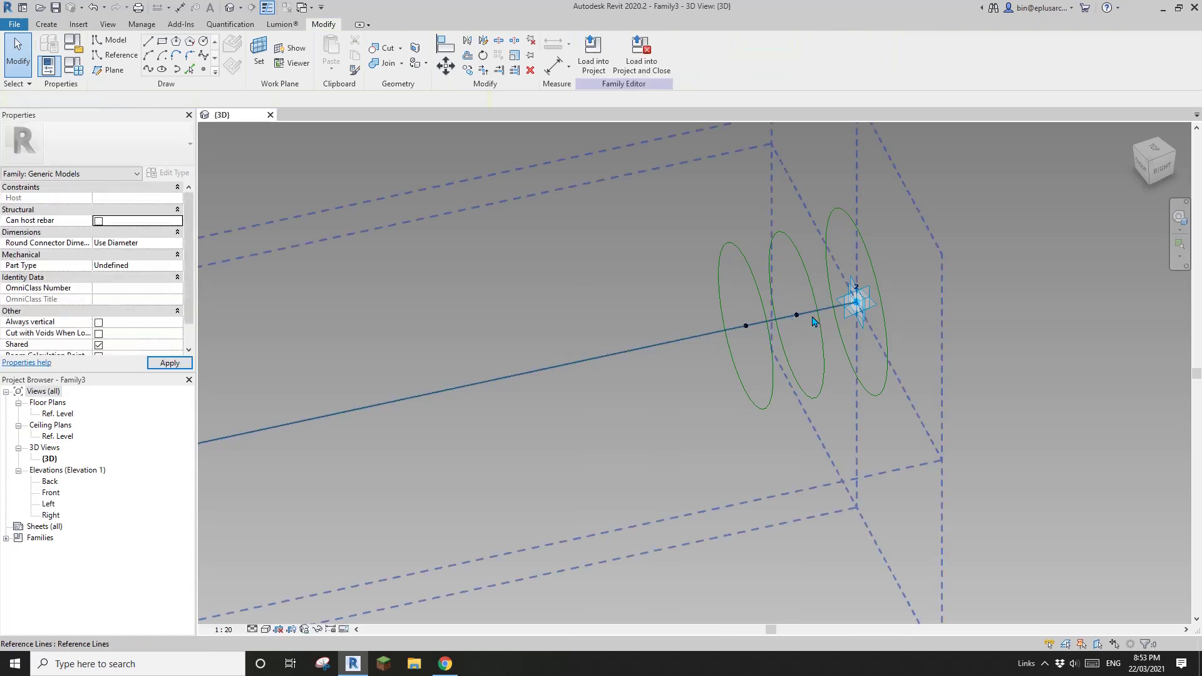
Set the copied circle point's Normalized Curve Parameter just below that of the neighbouring 0.97 point near adaptive point 2.
{"action": "left_click", "coordinate": [797, 316]}
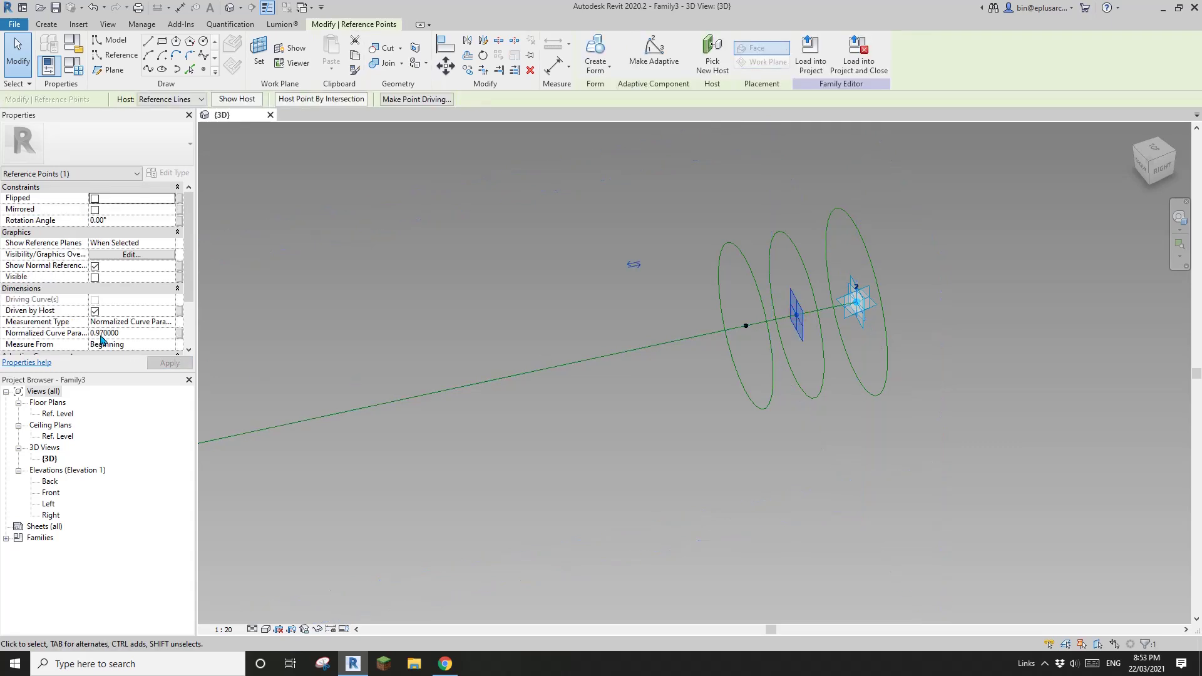
{"action": "left_click_drag", "start_coordinate": [693, 214], "coordinate": [781, 466]}
{"action": "left_click_drag", "start_coordinate": [666, 298], "coordinate": [751, 352]}
{"action": "left_click", "coordinate": [147, 333]}
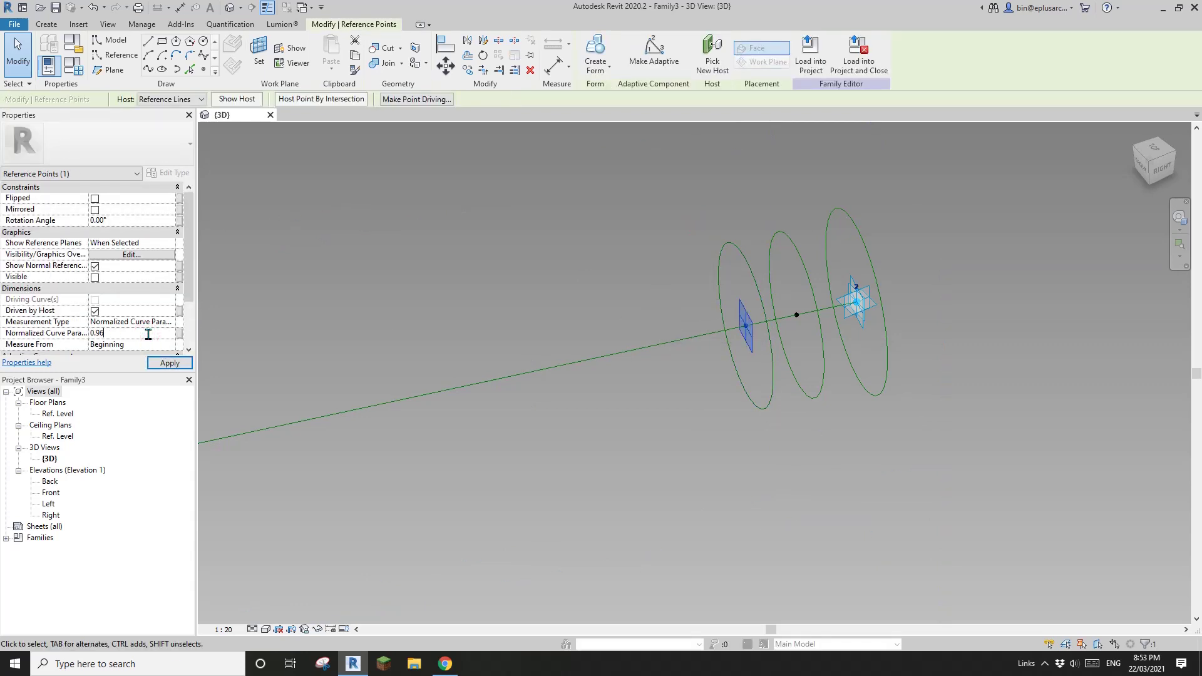
{"action": "key", "text": "Return"}
{"action": "left_click", "coordinate": [803, 239]}
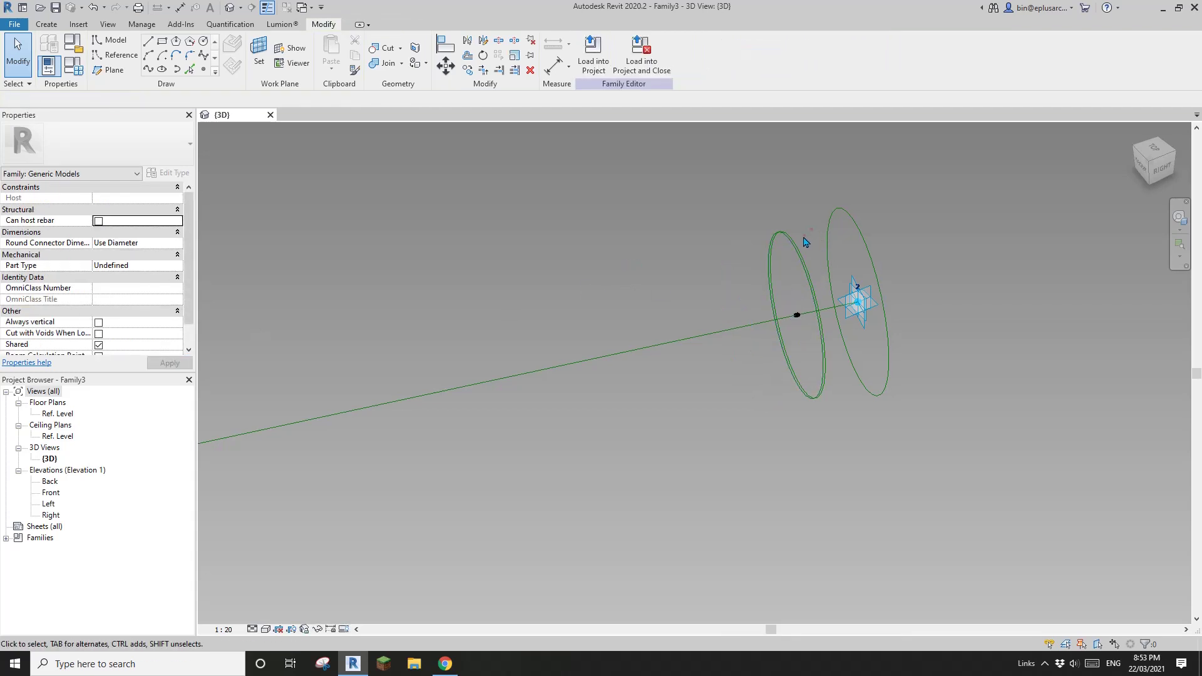
Try to create a form through the middle circle and the inner circles near both ends, and undo it.
{"action": "scroll", "coordinate": [778, 253], "scroll_direction": "down", "scroll_amount": 2}
{"action": "left_click", "coordinate": [777, 252]}
{"action": "scroll", "coordinate": [773, 252], "scroll_direction": "down", "scroll_amount": 2}
{"action": "middle_click_drag", "start_coordinate": [656, 282], "coordinate": [888, 271]}
{"action": "left_click", "coordinate": [653, 323], "text": "ctrl"}
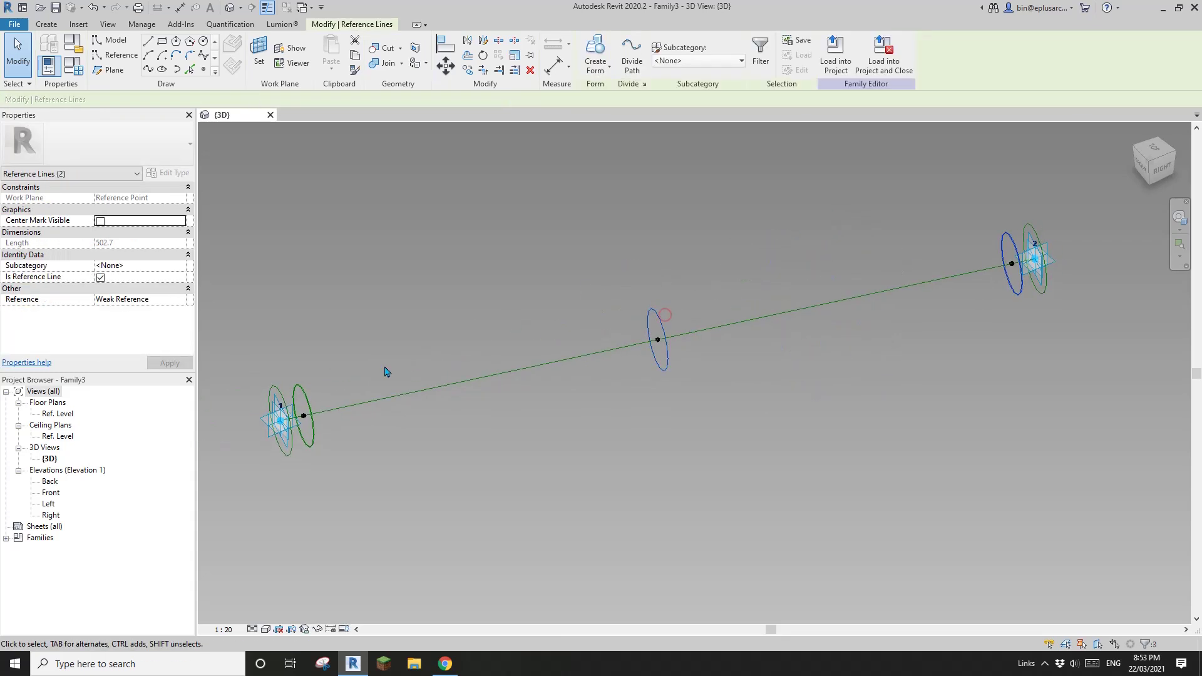
{"action": "left_click", "coordinate": [301, 397], "text": "ctrl"}
{"action": "left_click", "coordinate": [595, 50]}
{"action": "key", "text": "ctrl+z"}
Create a solid form through all the circles between adaptive points 1 and 2, including both end circles.
{"action": "left_click", "coordinate": [1033, 231]}
{"action": "left_click", "coordinate": [1003, 257], "text": "ctrl"}
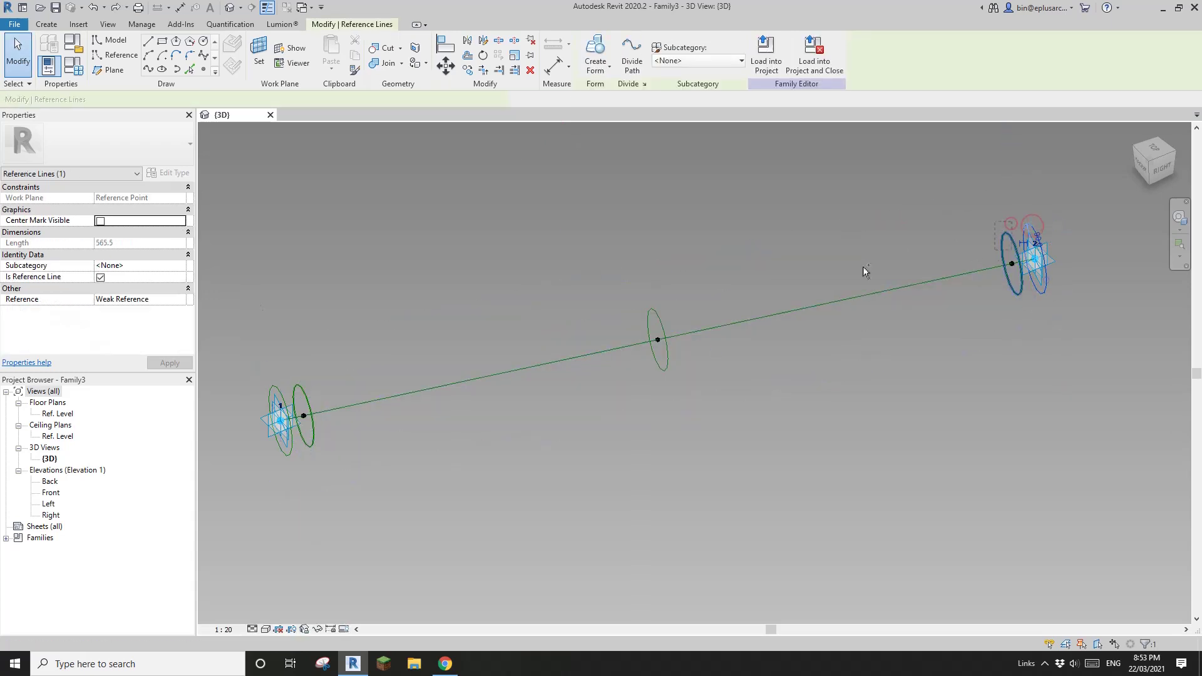
{"action": "left_click", "coordinate": [662, 310], "text": "ctrl"}
{"action": "left_click_drag", "start_coordinate": [330, 362], "coordinate": [257, 432], "text": "ctrl"}
{"action": "left_click", "coordinate": [595, 47]}
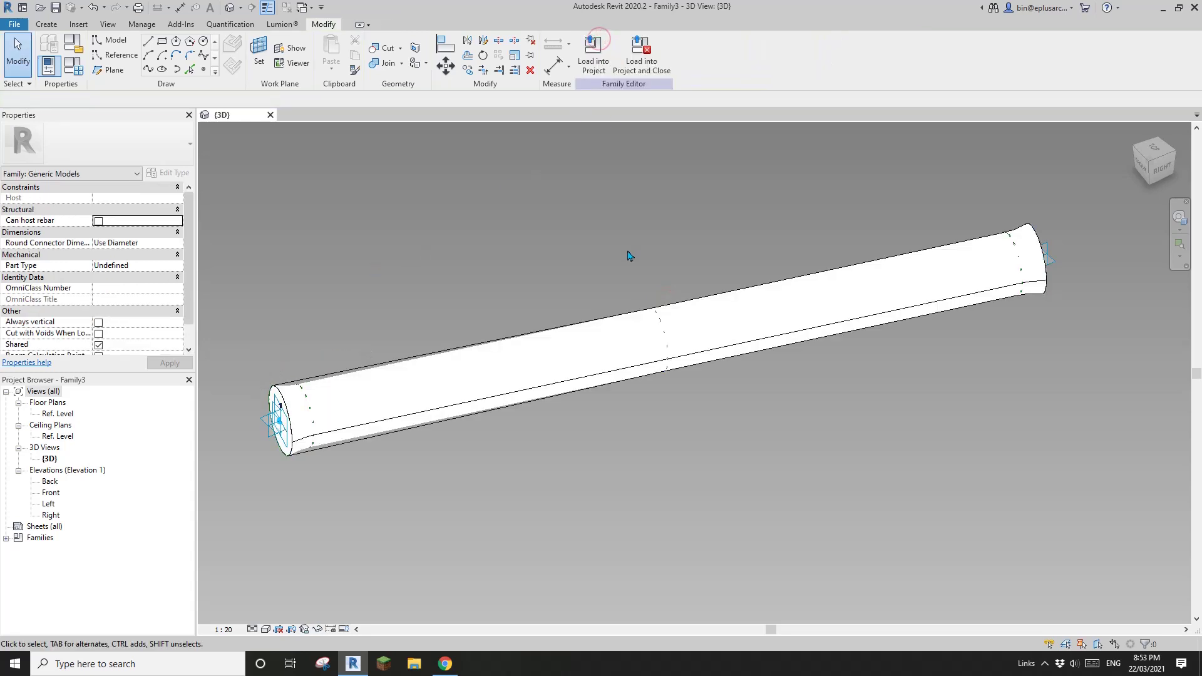
Examine the flared end of the solid form at adaptive point 2 from the side.
{"action": "middle_click_drag", "start_coordinate": [825, 448], "coordinate": [774, 268], "text": "shift"}
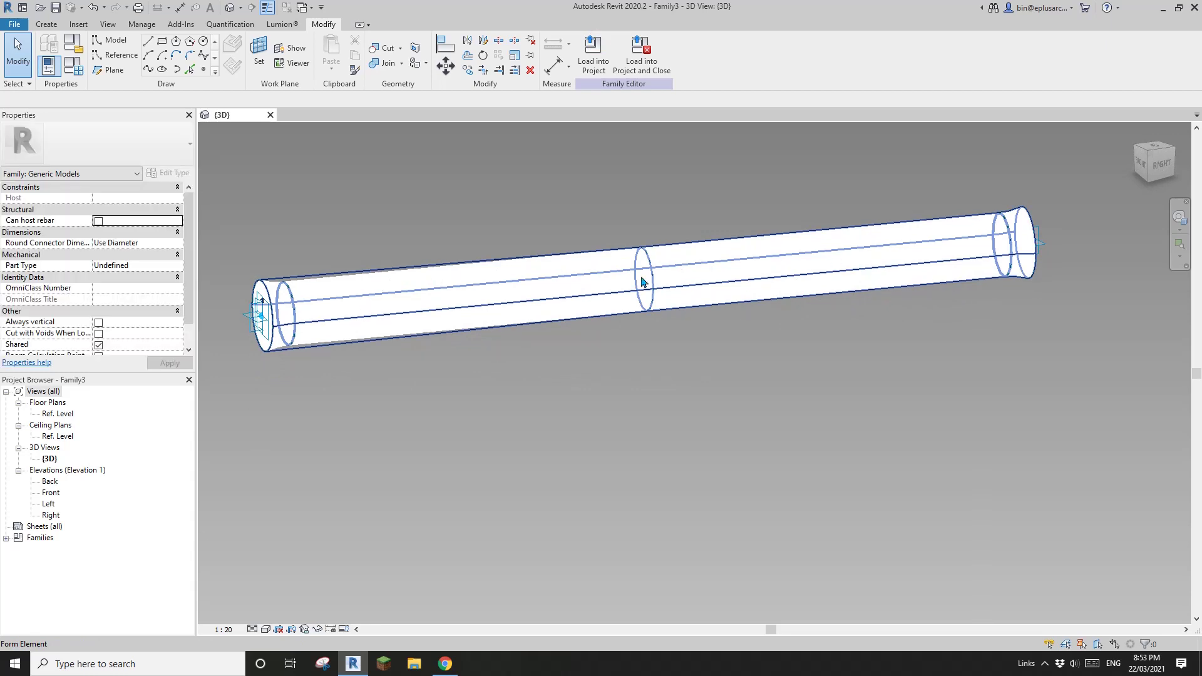
{"action": "middle_click_drag", "start_coordinate": [791, 274], "coordinate": [848, 252], "text": "shift"}
{"action": "scroll", "coordinate": [969, 274], "scroll_direction": "up", "scroll_amount": 1}
{"action": "scroll", "coordinate": [887, 291], "scroll_direction": "up", "scroll_amount": 6}
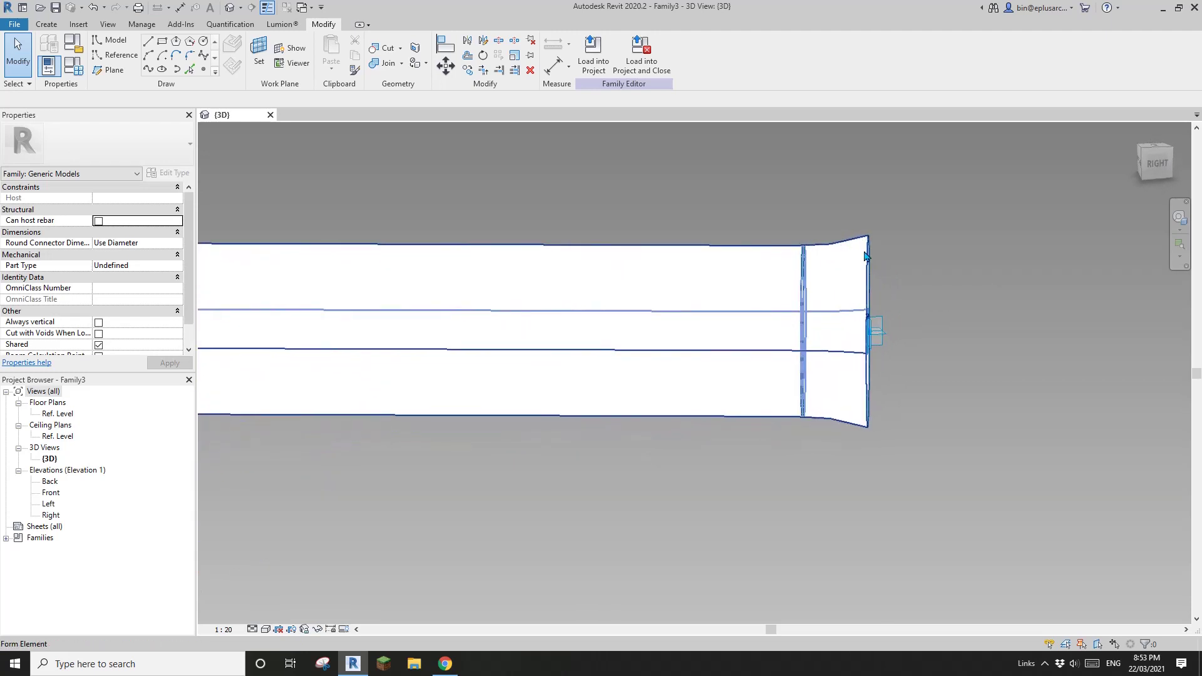
{"action": "scroll", "coordinate": [864, 256], "scroll_direction": "up", "scroll_amount": 2}
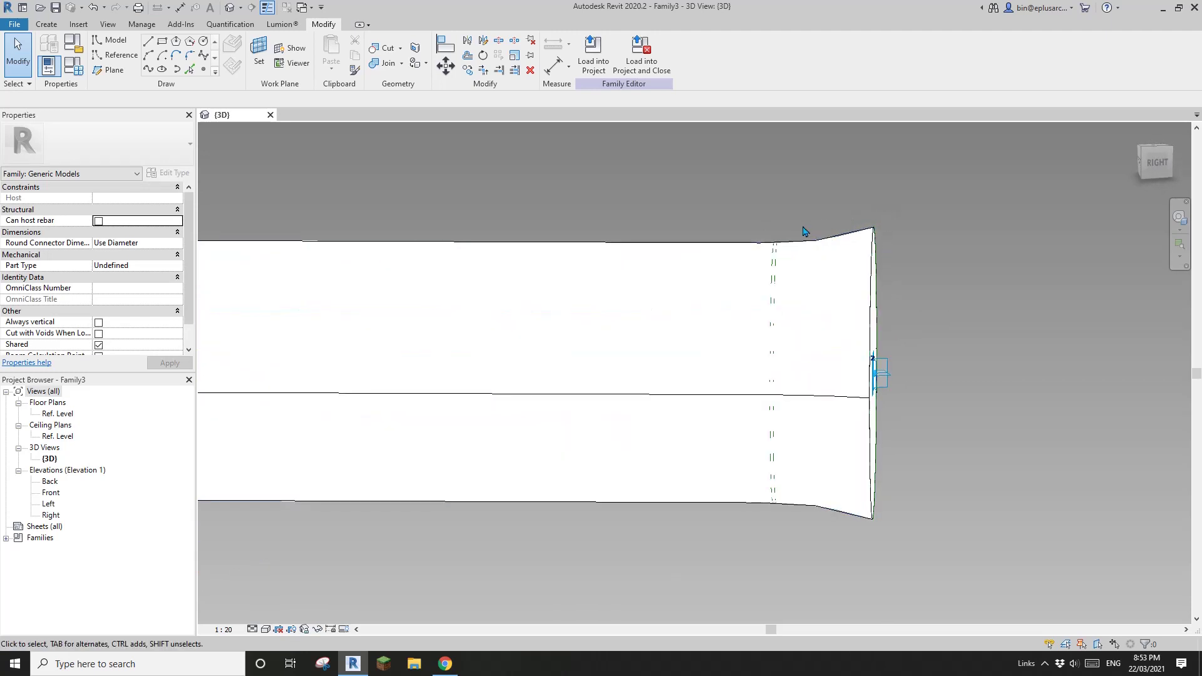
{"action": "scroll", "coordinate": [804, 231], "scroll_direction": "down", "scroll_amount": 3}
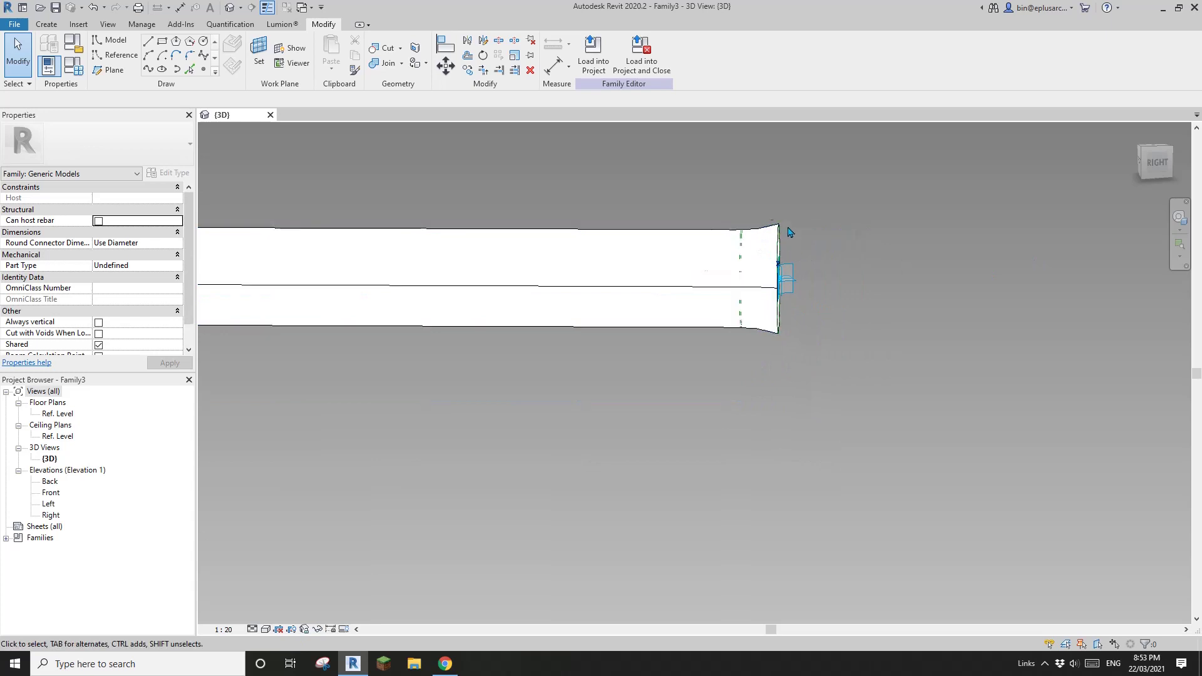
{"action": "scroll", "coordinate": [787, 237], "scroll_direction": "up", "scroll_amount": 2}
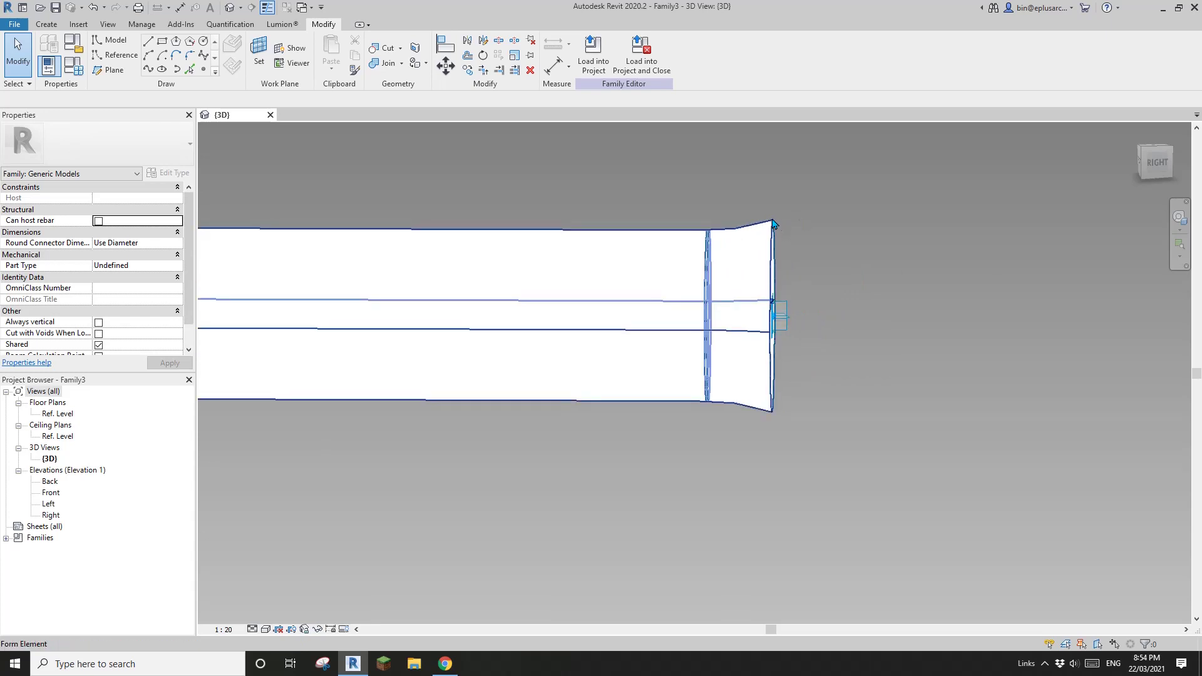
{"action": "scroll", "coordinate": [774, 225], "scroll_direction": "up", "scroll_amount": 1}
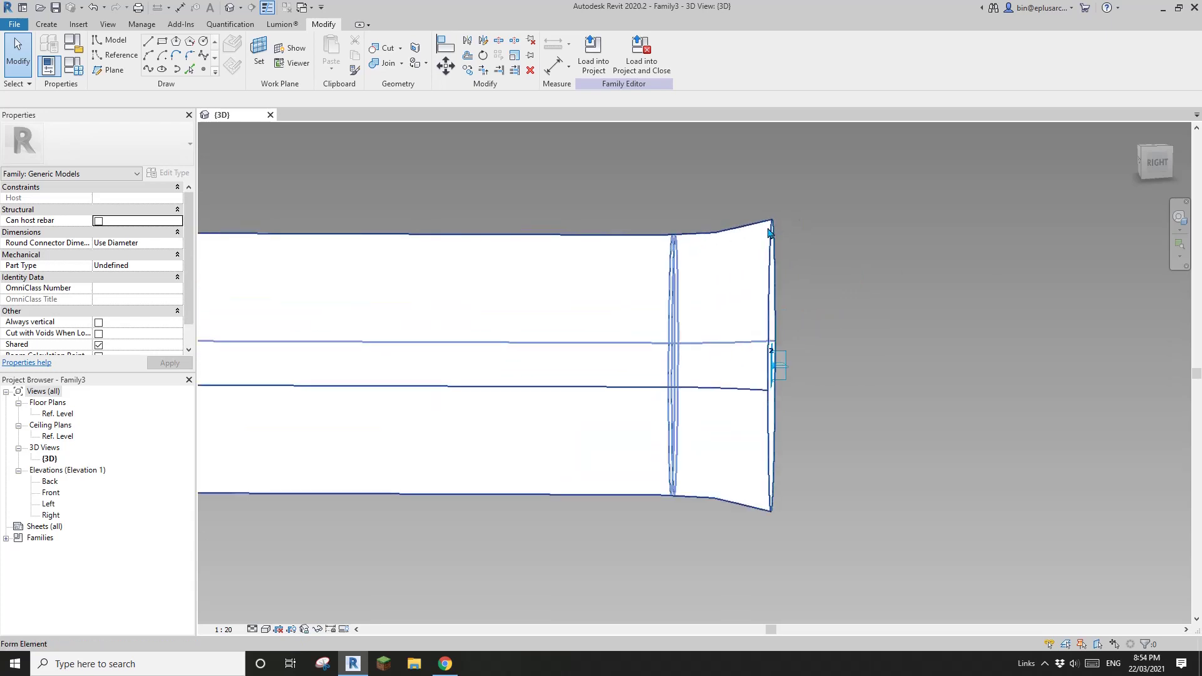
{"action": "scroll", "coordinate": [769, 233], "scroll_direction": "up", "scroll_amount": 2}
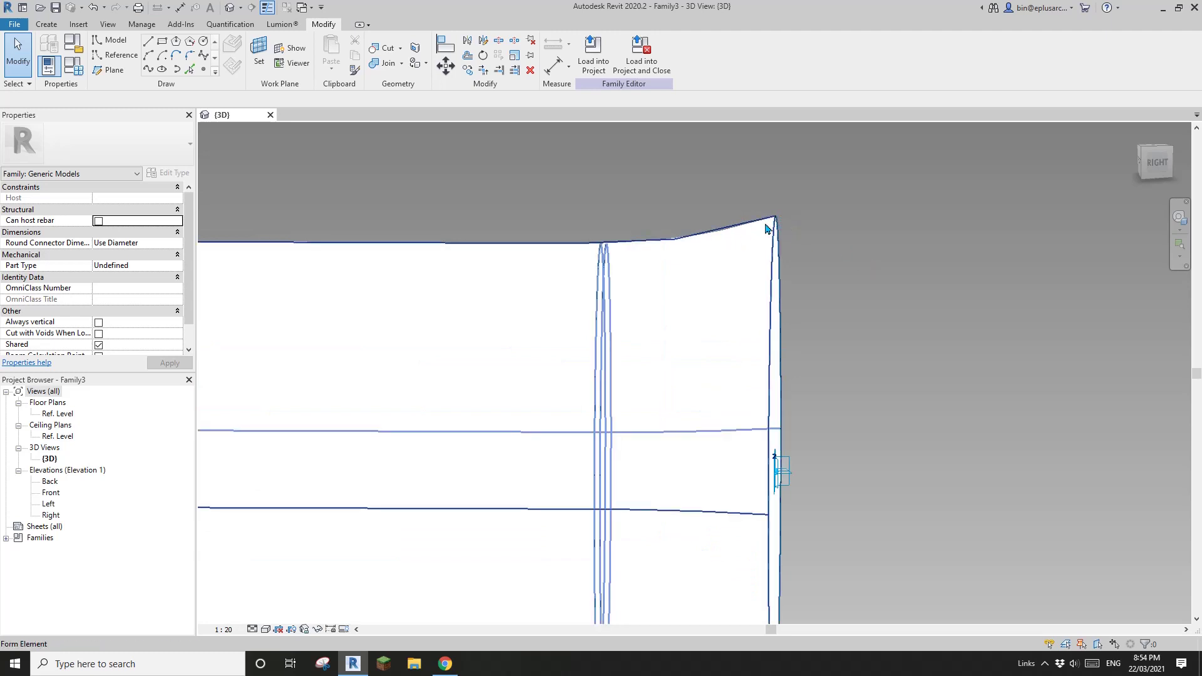
{"action": "scroll", "coordinate": [741, 245], "scroll_direction": "up", "scroll_amount": 1}
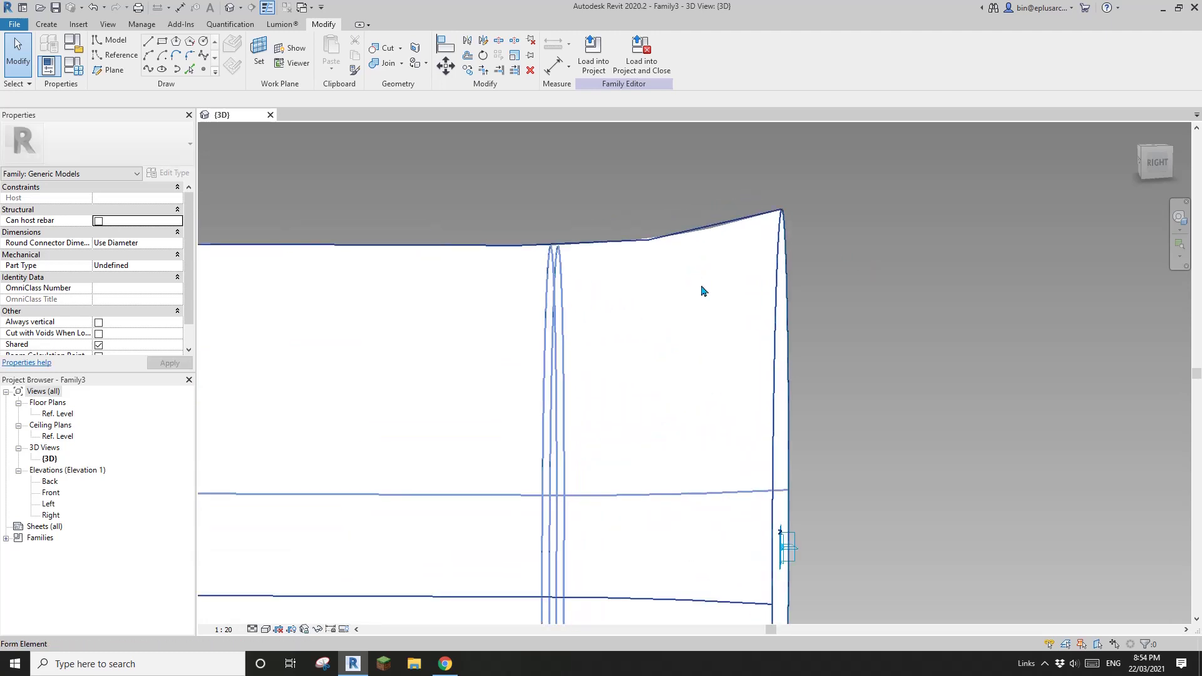
Switch to Snipping Tool, capture the flared end and sketch a smooth curve along its edge past the end of the pole.
{"action": "left_click", "coordinate": [331, 661]}
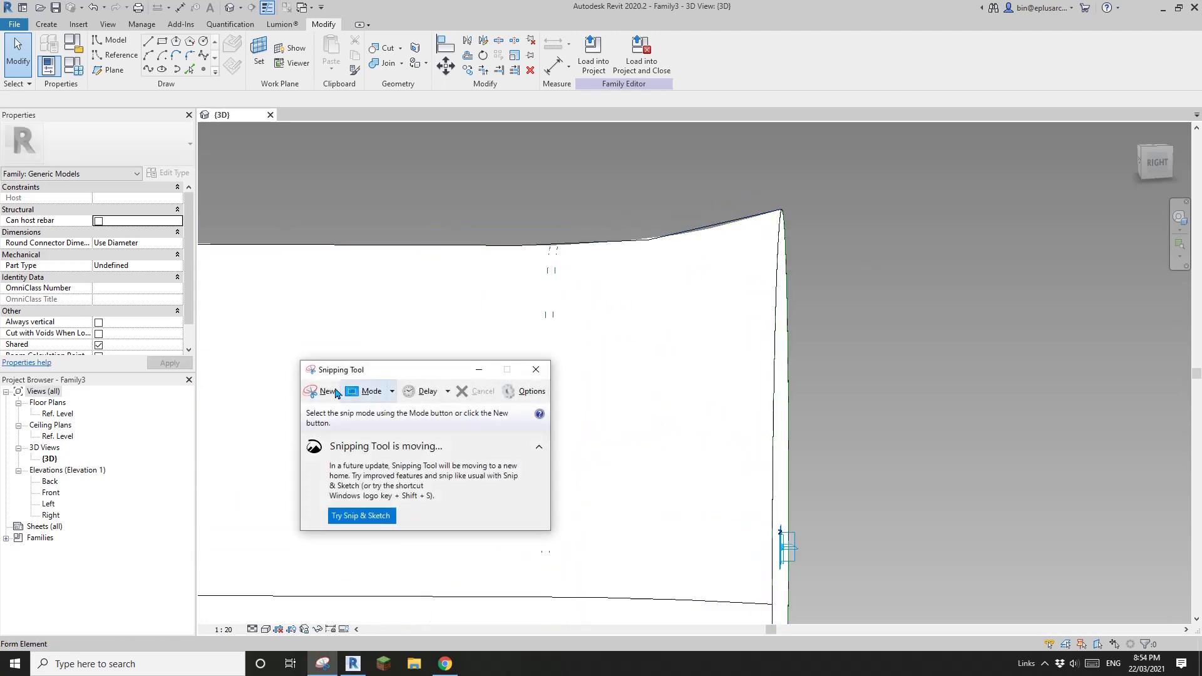
{"action": "left_click", "coordinate": [337, 393]}
{"action": "left_click_drag", "start_coordinate": [392, 160], "coordinate": [989, 438]}
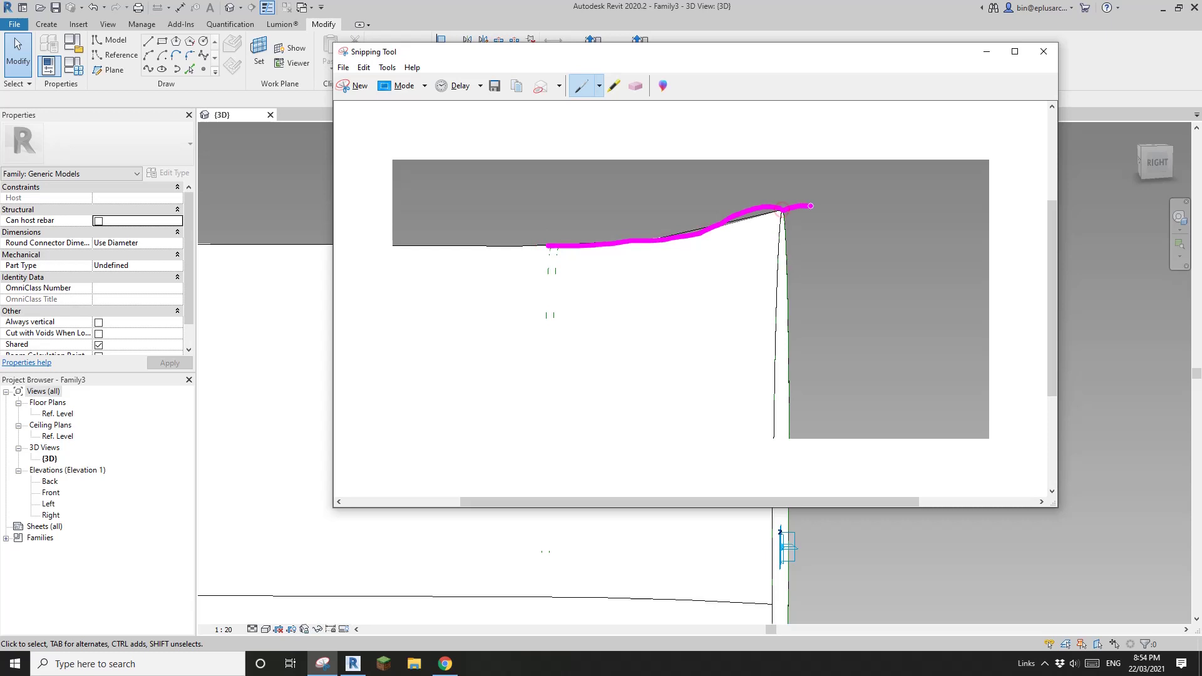
{"action": "scroll", "coordinate": [872, 332], "scroll_direction": "down", "scroll_amount": 1}
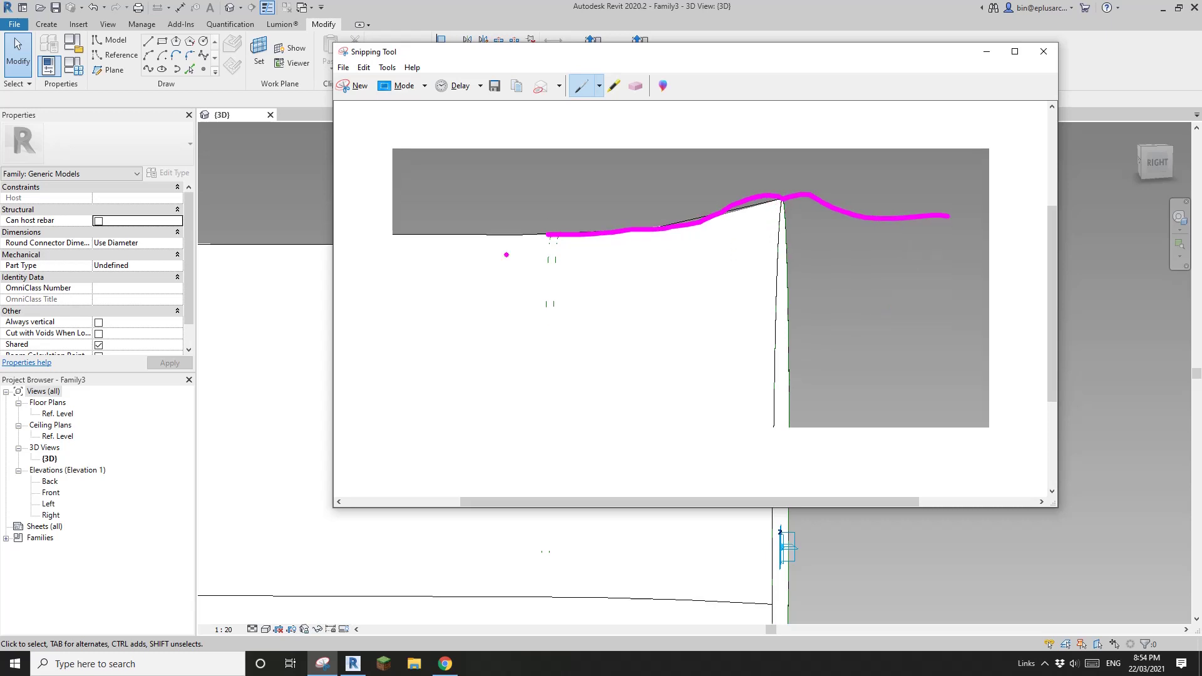
Return to Revit and dissolve the solid form back into its separate circles.
{"action": "left_click", "coordinate": [269, 254]}
{"action": "scroll", "coordinate": [265, 275], "scroll_direction": "down", "scroll_amount": 3}
{"action": "left_click", "coordinate": [460, 324]}
{"action": "middle_click_drag", "start_coordinate": [466, 324], "coordinate": [777, 352]}
{"action": "scroll", "coordinate": [828, 223], "scroll_direction": "down", "scroll_amount": 3}
{"action": "left_click", "coordinate": [773, 58]}
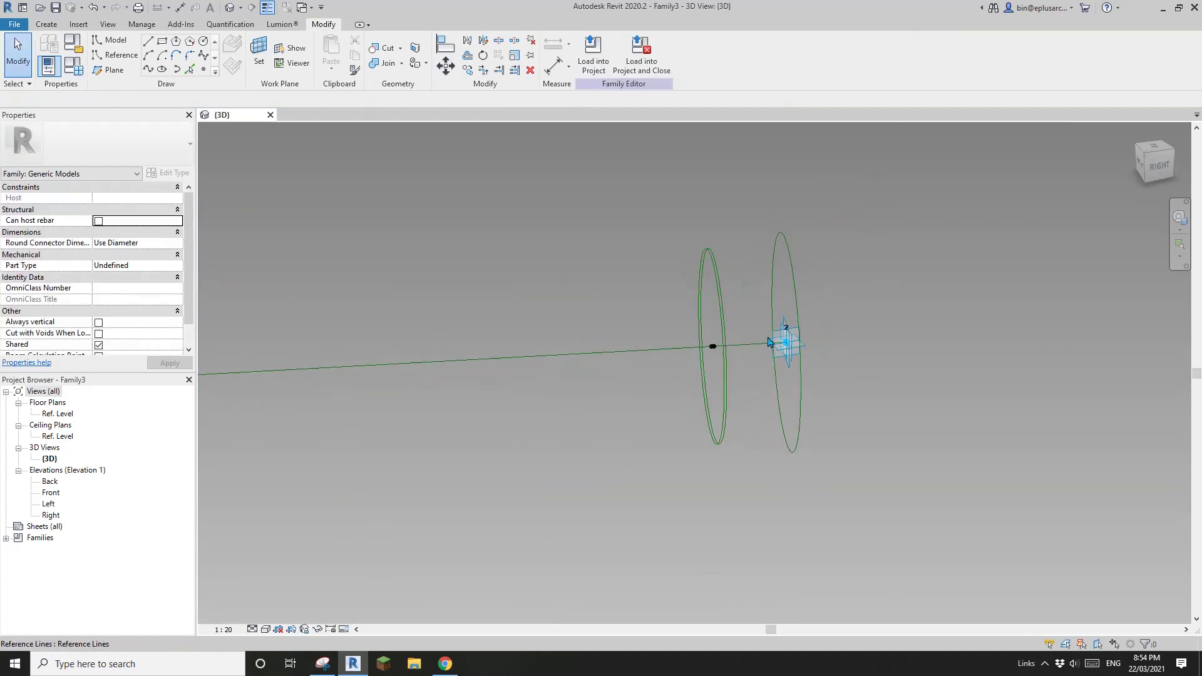
Copy the end circle at adaptive point 2 together with its reference point to free space above the line.
{"action": "left_click", "coordinate": [783, 361]}
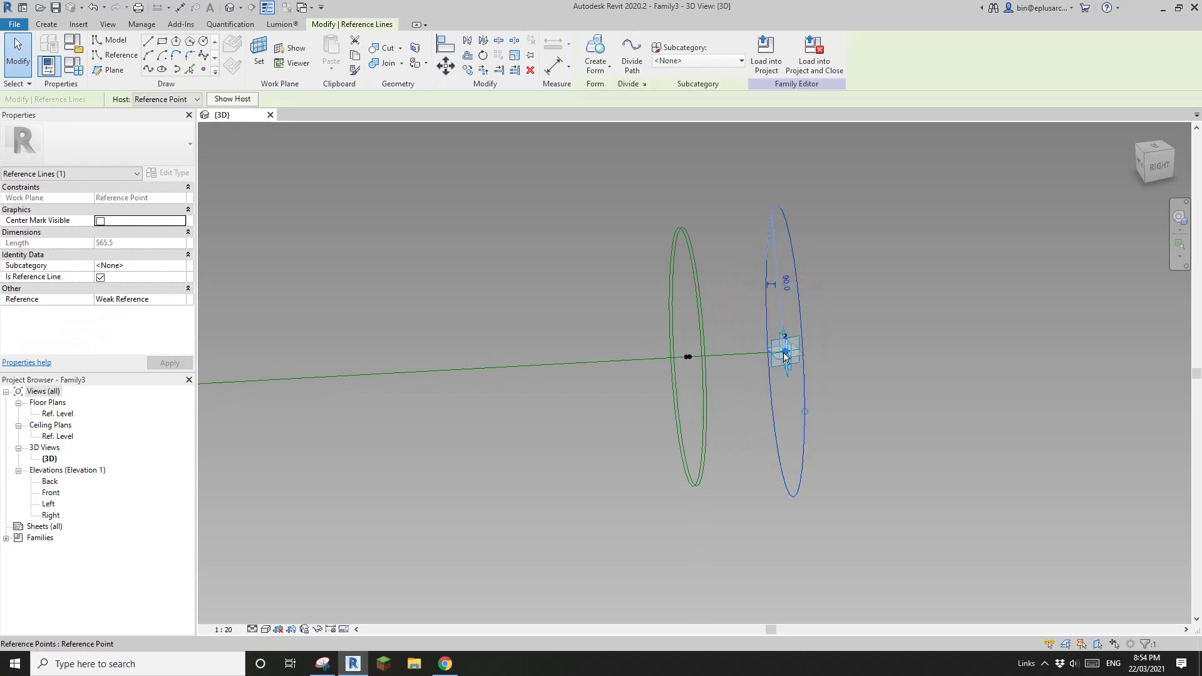
{"action": "left_click", "coordinate": [785, 353], "text": "ctrl"}
{"action": "key", "text": "c"}
{"action": "key", "text": "o"}
{"action": "scroll", "coordinate": [791, 352], "scroll_direction": "down", "scroll_amount": 3}
{"action": "left_click", "coordinate": [834, 352]}
{"action": "middle_click_drag", "start_coordinate": [826, 341], "coordinate": [838, 363]}
{"action": "left_click", "coordinate": [689, 197]}
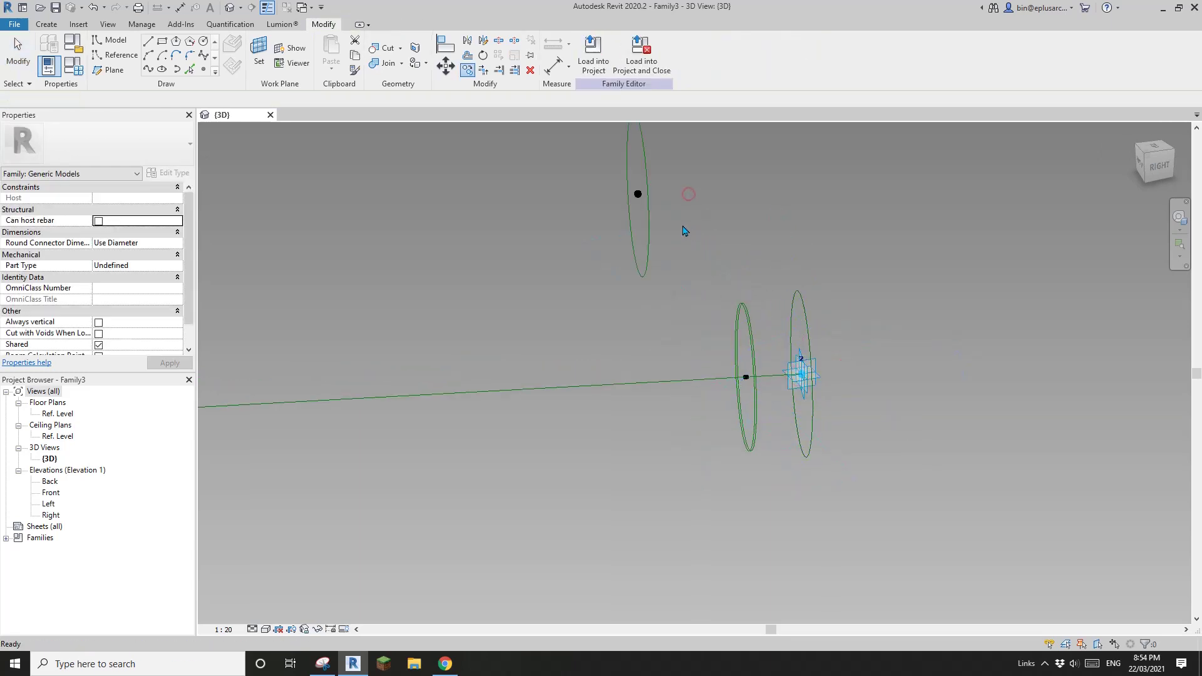
Rehost the copied end circle's point onto the reference line and set its Normalized Curve Parameter to 0.998.
{"action": "left_click_drag", "start_coordinate": [638, 197], "coordinate": [775, 374]}
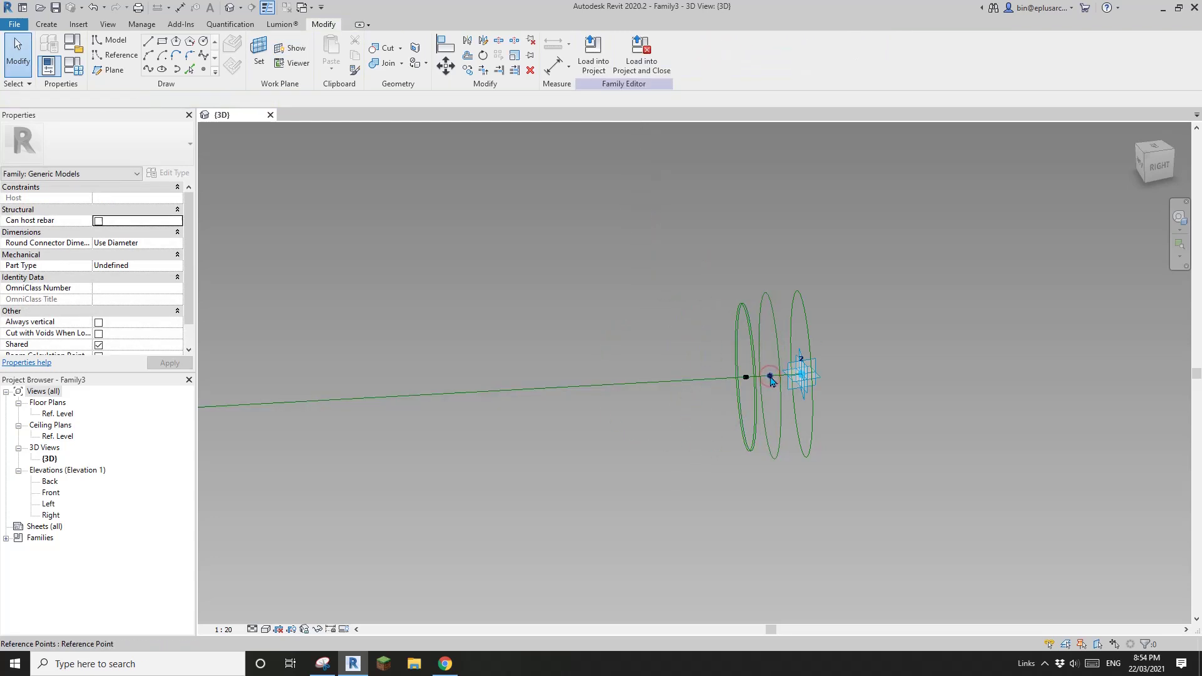
{"action": "left_click", "coordinate": [134, 334]}
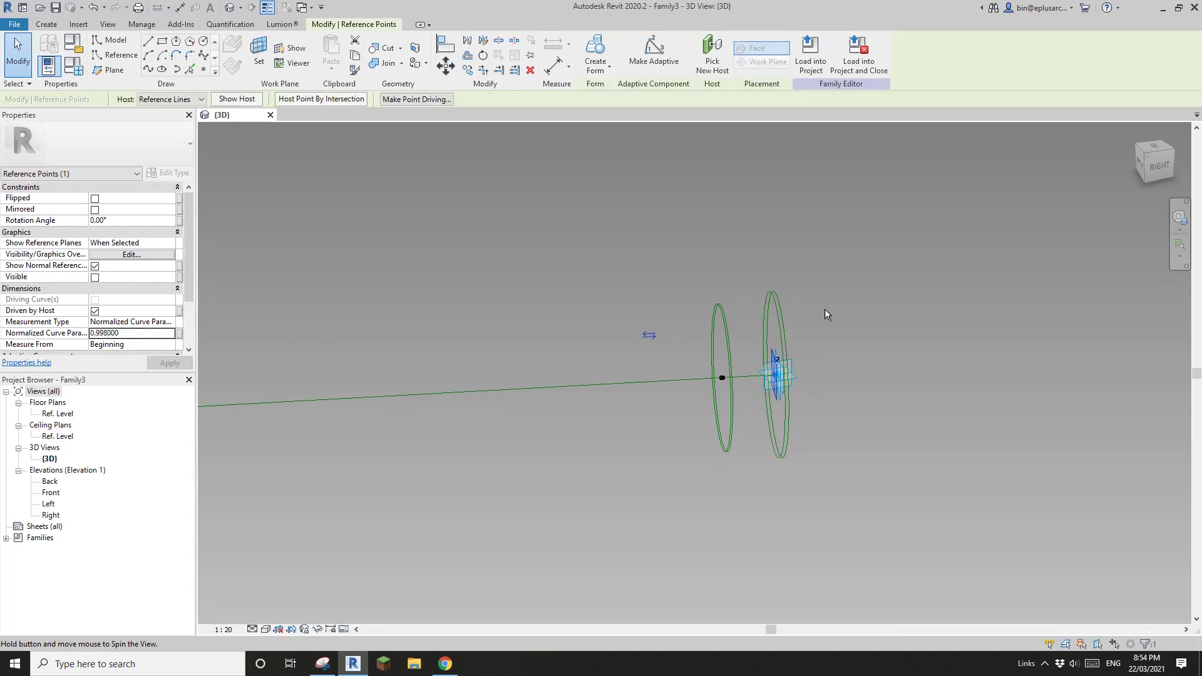
Copy the end circle at adaptive point 1 together with its reference point to free space beside the line.
{"action": "scroll", "coordinate": [632, 338], "scroll_direction": "down", "scroll_amount": 2}
{"action": "left_click", "coordinate": [628, 330]}
{"action": "scroll", "coordinate": [628, 329], "scroll_direction": "down", "scroll_amount": 2}
{"action": "middle_click_drag", "start_coordinate": [316, 370], "coordinate": [984, 321]}
{"action": "scroll", "coordinate": [680, 296], "scroll_direction": "up", "scroll_amount": 5}
{"action": "left_click", "coordinate": [674, 263]}
{"action": "middle_click_drag", "start_coordinate": [770, 341], "coordinate": [630, 333]}
{"action": "middle_click_drag", "start_coordinate": [562, 357], "coordinate": [597, 359], "text": "shift"}
{"action": "left_click", "coordinate": [545, 252]}
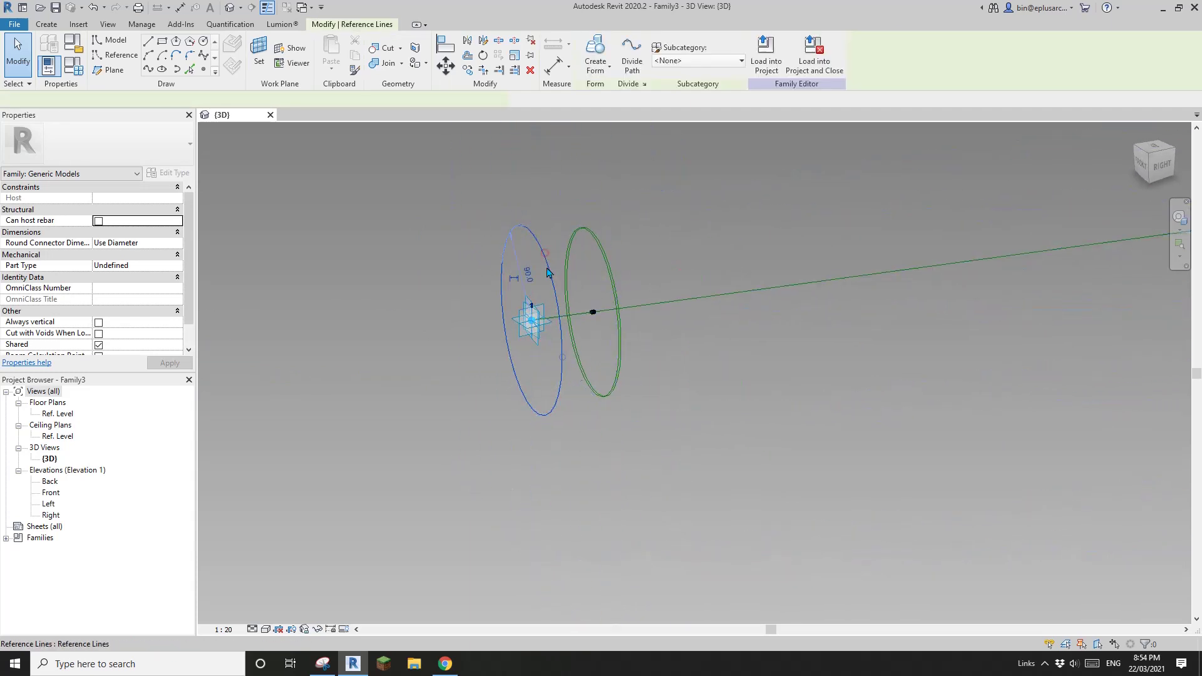
{"action": "left_click", "coordinate": [532, 322], "text": "ctrl"}
{"action": "scroll", "coordinate": [531, 322], "scroll_direction": "down", "scroll_amount": 2}
{"action": "key", "text": "c"}
{"action": "key", "text": "o"}
{"action": "left_click", "coordinate": [543, 318]}
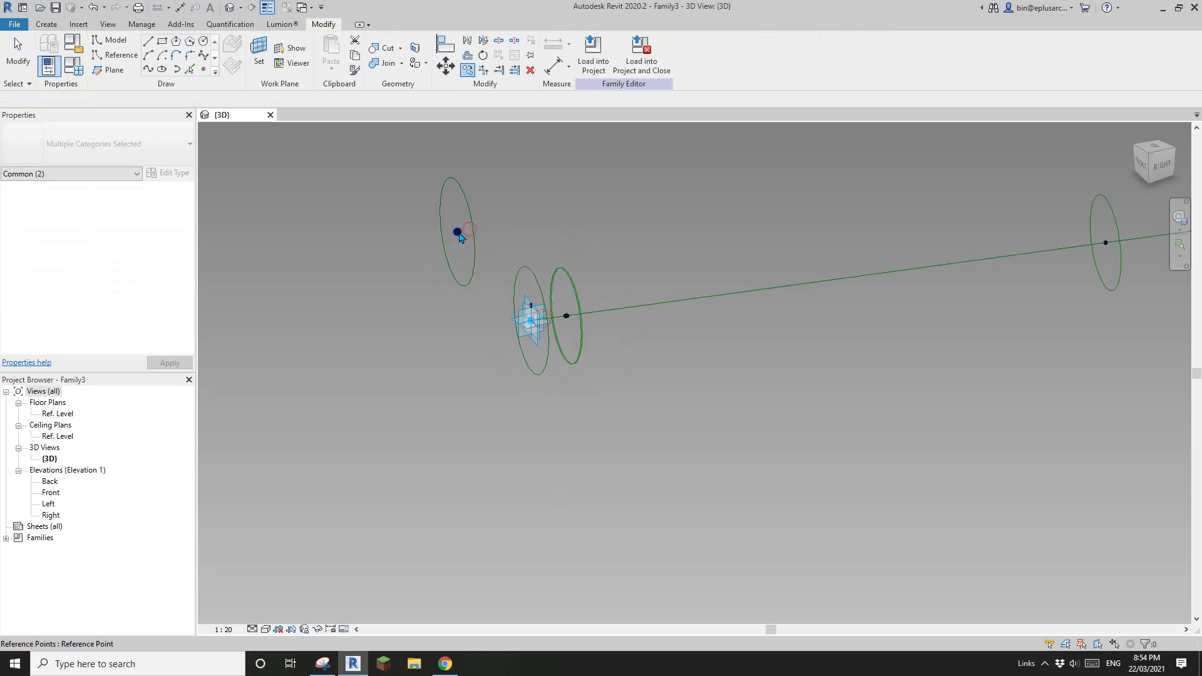
Rehost the copy's point onto the reference line near adaptive point 1 and set its Normalized Curve Parameter to 0.002.
{"action": "left_click", "coordinate": [457, 232]}
{"action": "left_click_drag", "start_coordinate": [633, 307], "coordinate": [628, 307]}
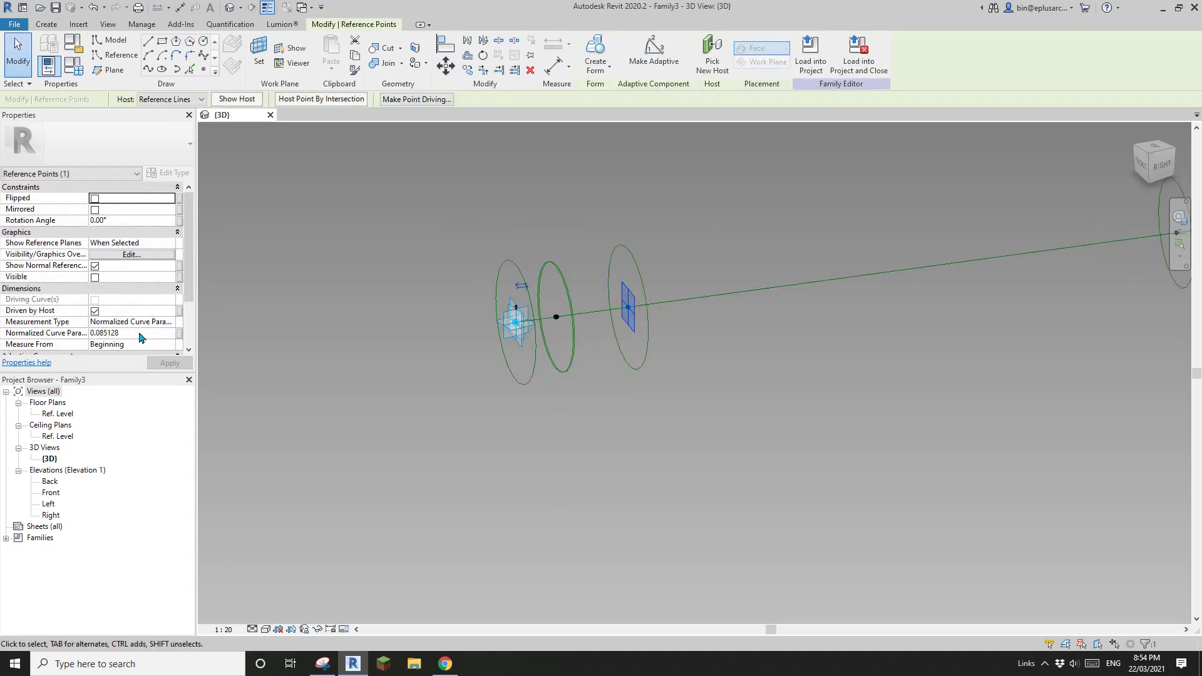
{"action": "left_click", "coordinate": [142, 332]}
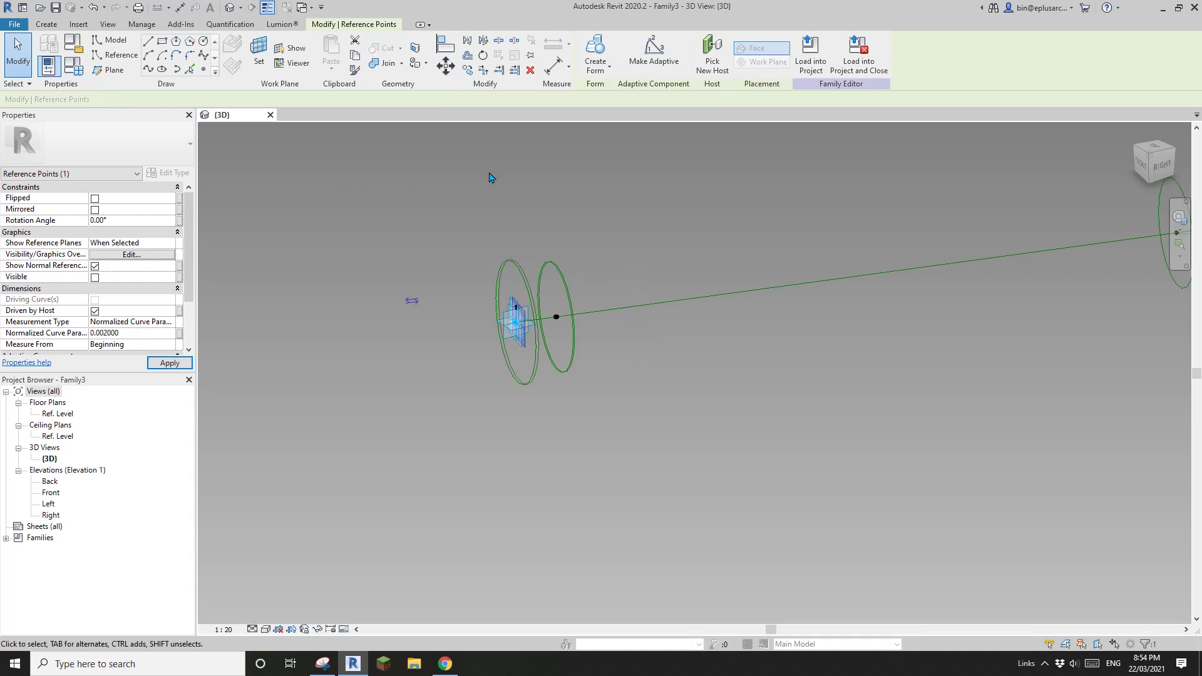
Select all the circles hosted along the reference line and create a solid form through them.
{"action": "left_click_drag", "start_coordinate": [608, 231], "coordinate": [472, 297]}
{"action": "scroll", "coordinate": [563, 269], "scroll_direction": "down", "scroll_amount": 3}
{"action": "middle_click_drag", "start_coordinate": [711, 237], "coordinate": [519, 281]}
{"action": "left_click", "coordinate": [638, 270]}
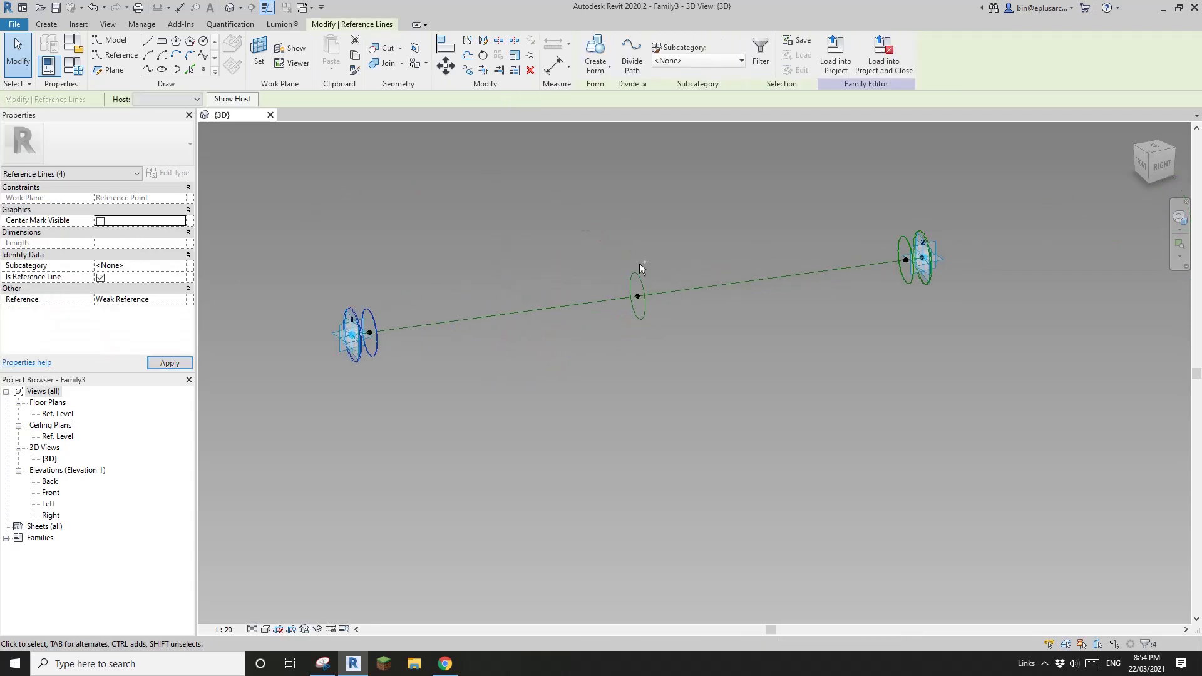
{"action": "left_click_drag", "start_coordinate": [973, 195], "coordinate": [913, 235]}
{"action": "scroll", "coordinate": [913, 235], "scroll_direction": "up", "scroll_amount": 2}
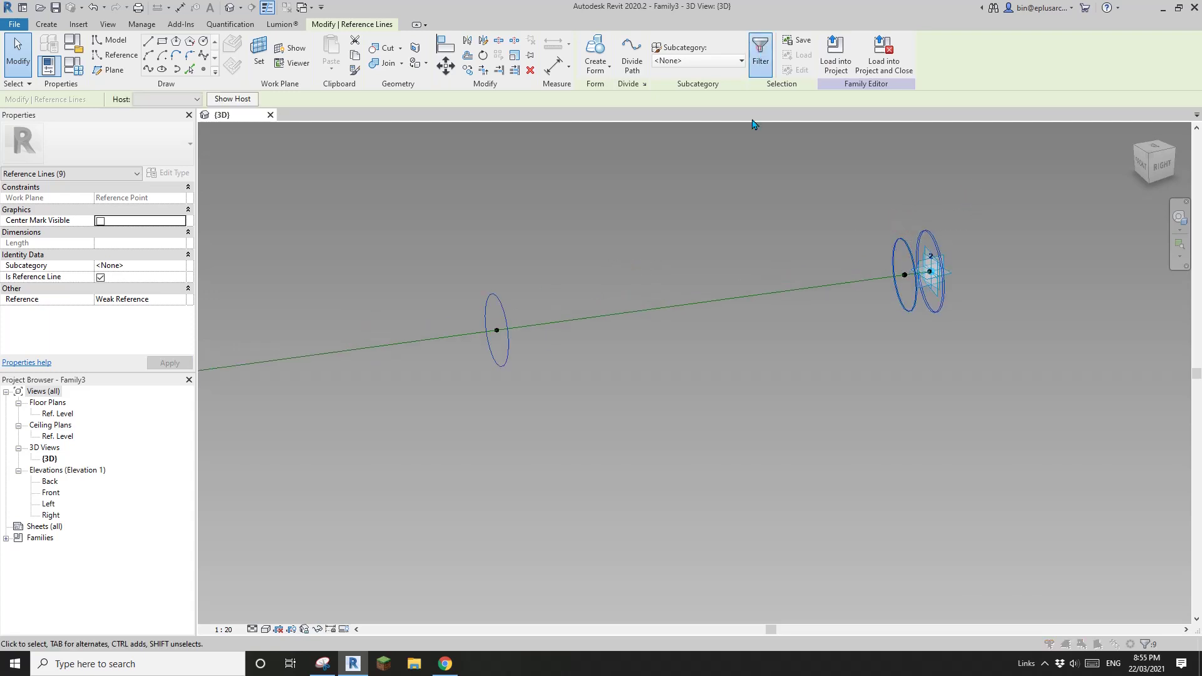
{"action": "left_click", "coordinate": [760, 54]}
{"action": "left_click", "coordinate": [976, 215]}
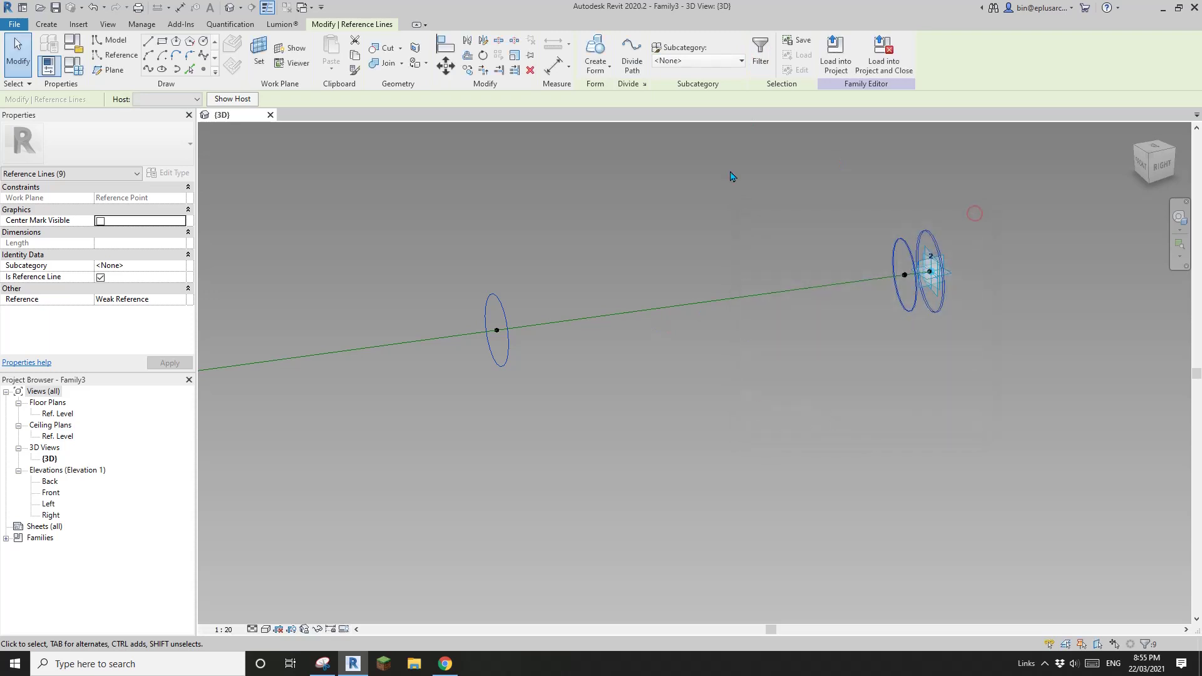
{"action": "left_click", "coordinate": [595, 50]}
{"action": "middle_click_drag", "start_coordinate": [730, 271], "coordinate": [841, 252], "text": "shift"}
{"action": "scroll", "coordinate": [786, 335], "scroll_direction": "up", "scroll_amount": 5}
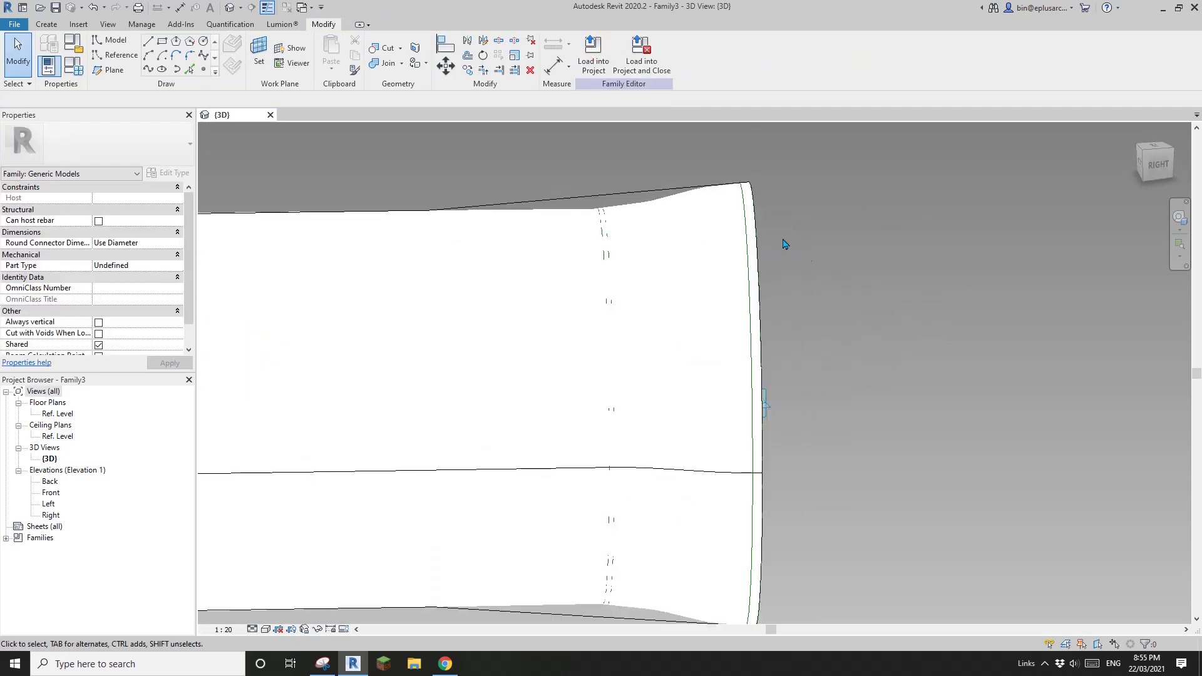
Try a radius of 91 mm on the circle just inside adaptive point 2.
{"action": "left_click", "coordinate": [744, 216]}
{"action": "left_click", "coordinate": [741, 298]}
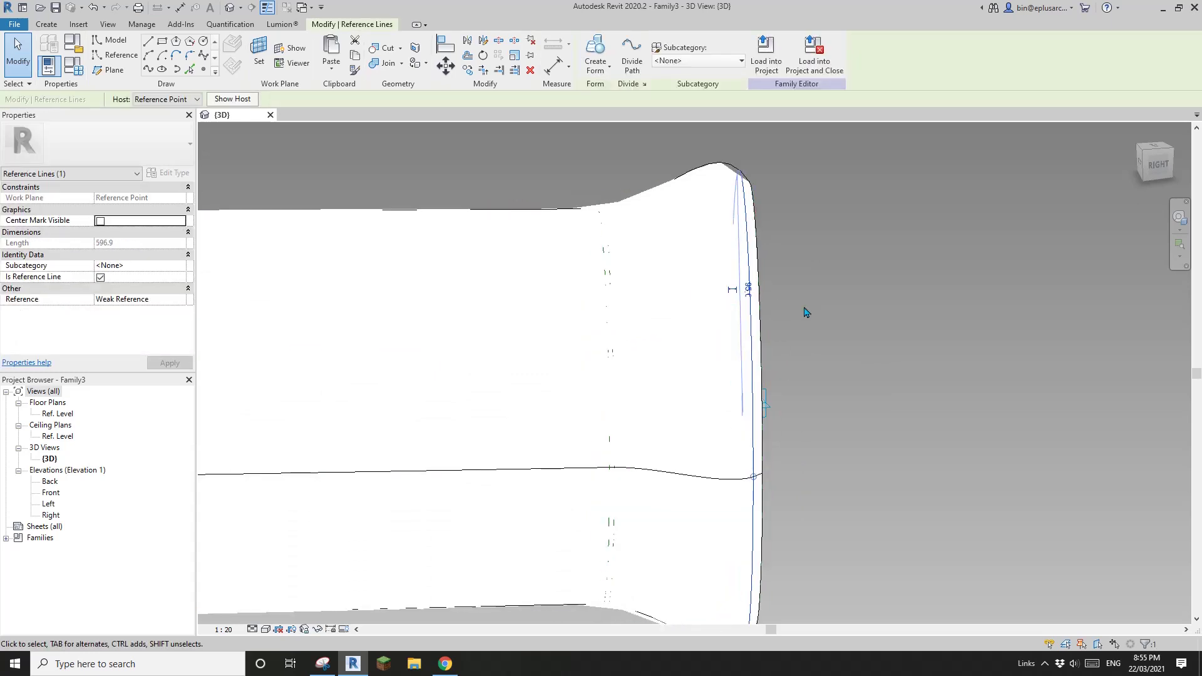
{"action": "left_click", "coordinate": [748, 290]}
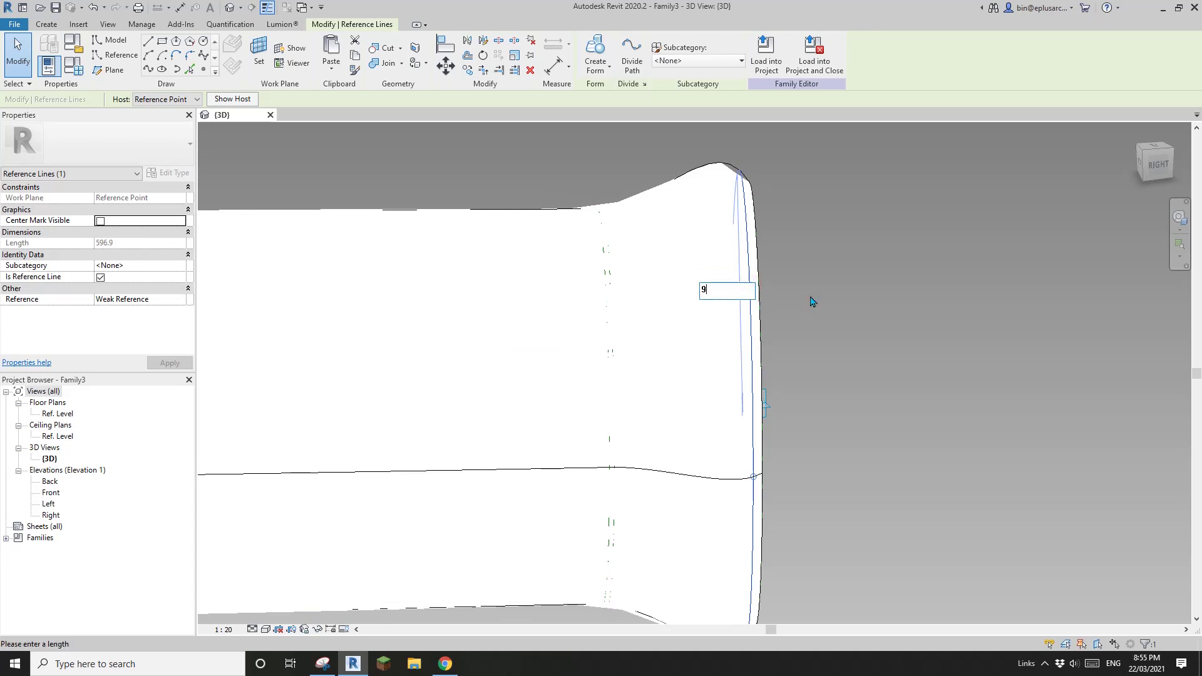
{"action": "key", "text": "Return"}
{"action": "left_click", "coordinate": [749, 295]}
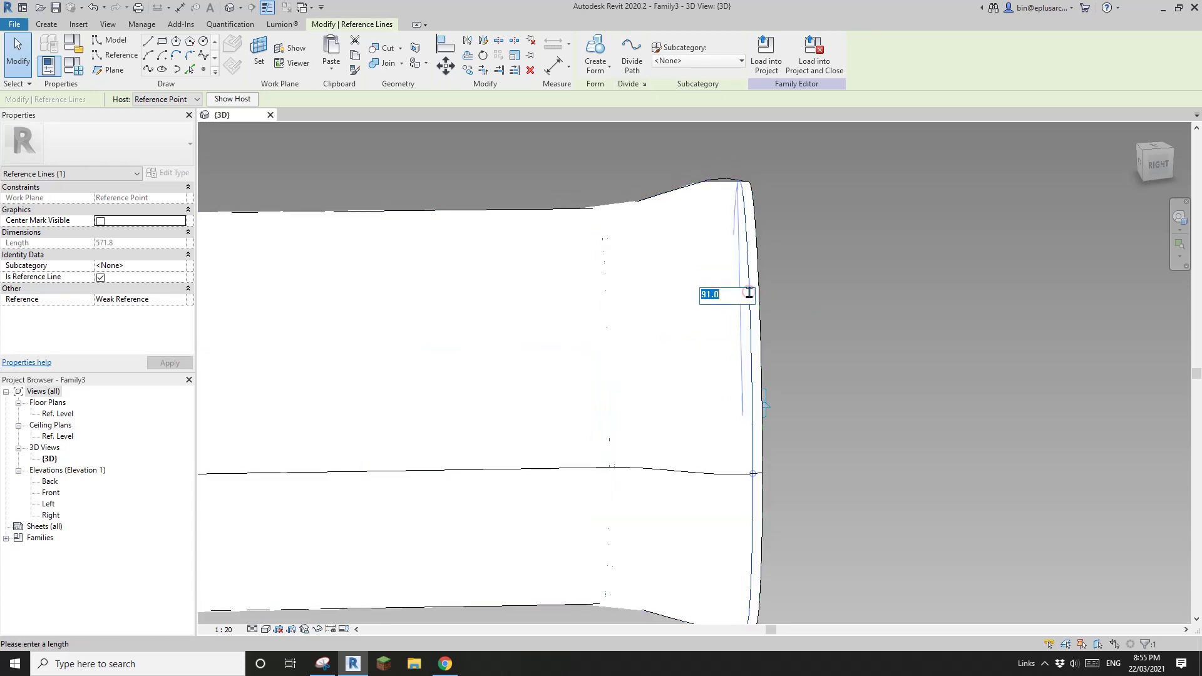
{"action": "key", "text": "Escape"}
{"action": "key", "text": "Escape"}
Reselect the circle near adaptive point 2 from an angled view and reduce its radius to 91 mm.
{"action": "middle_click_drag", "start_coordinate": [745, 290], "coordinate": [712, 240], "text": "shift"}
{"action": "left_click", "coordinate": [716, 285]}
{"action": "middle_click_drag", "start_coordinate": [716, 289], "coordinate": [744, 249], "text": "shift"}
{"action": "scroll", "coordinate": [744, 220], "scroll_direction": "up", "scroll_amount": 1}
{"action": "key", "text": "Escape"}
{"action": "left_click", "coordinate": [751, 225]}
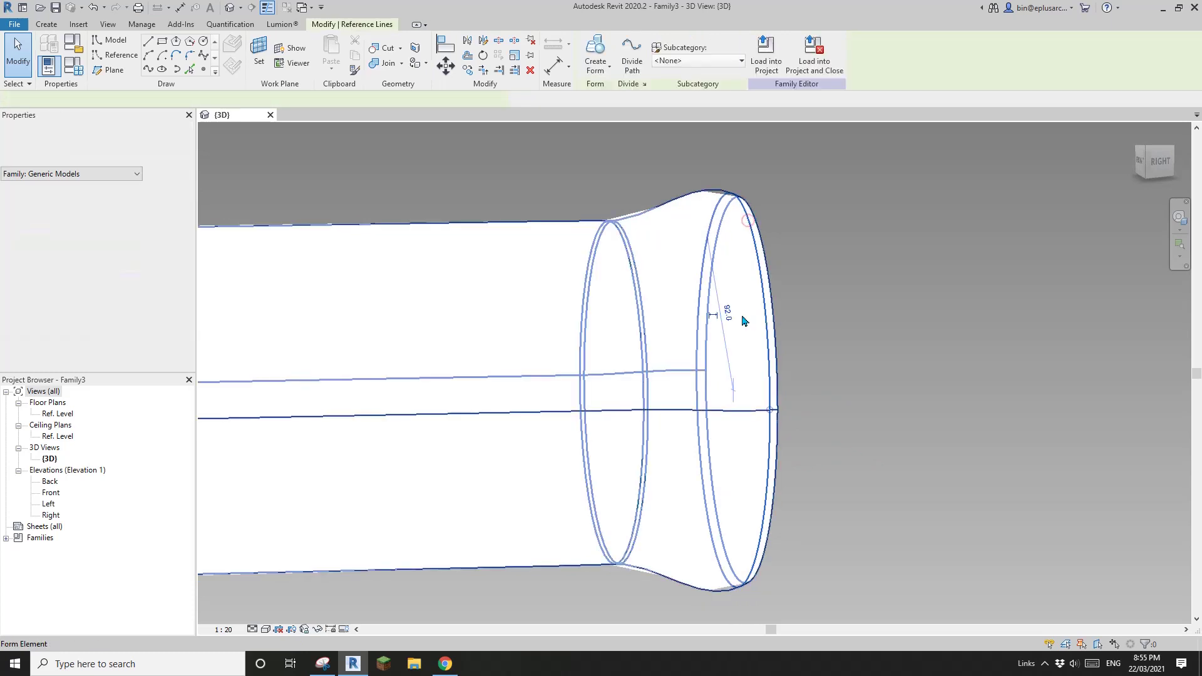
{"action": "left_click", "coordinate": [730, 315]}
{"action": "type", "text": "-"}
{"action": "key", "text": "Return"}
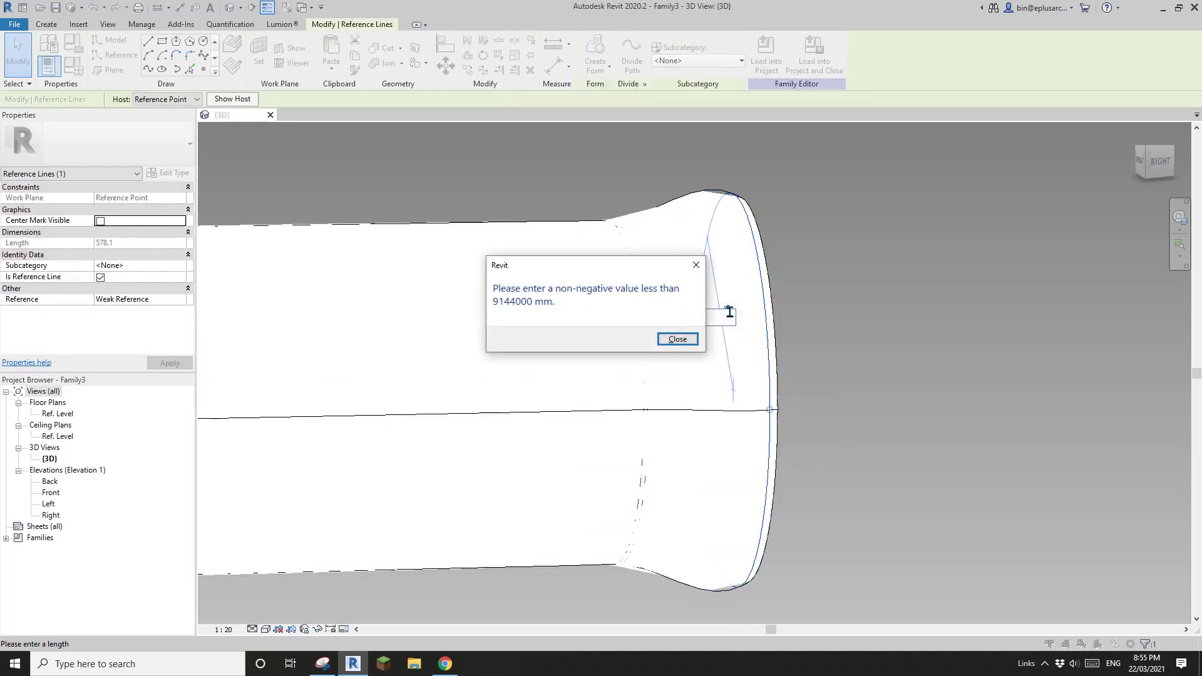
{"action": "key", "text": "Return"}
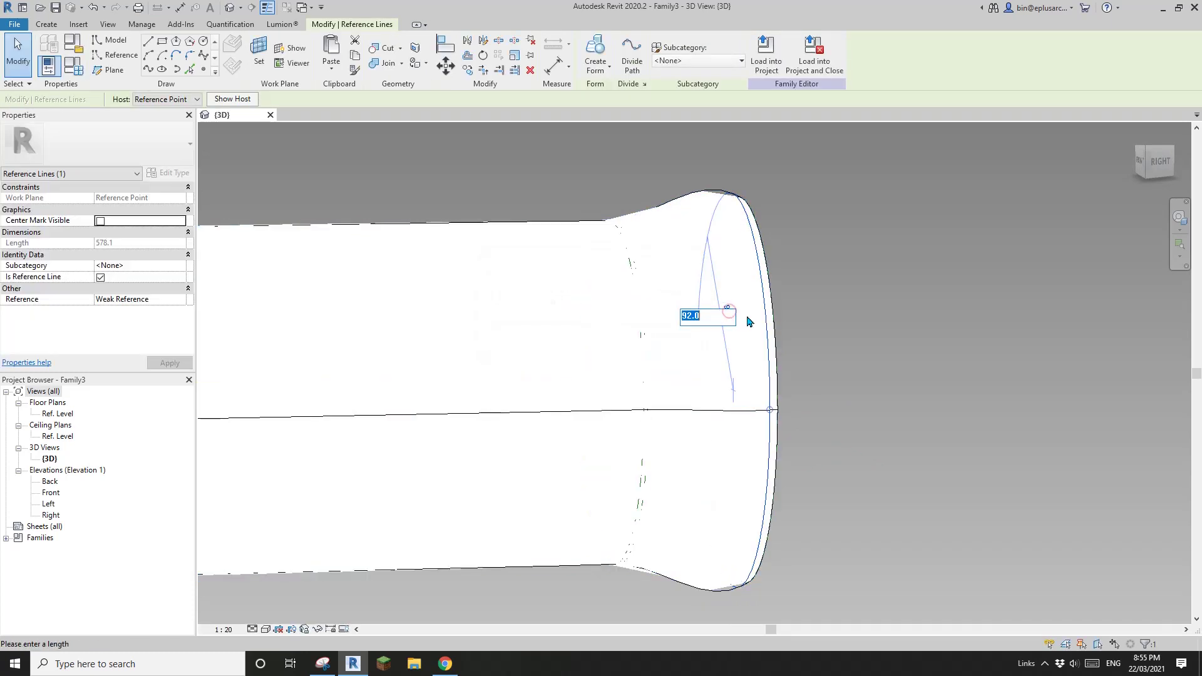
{"action": "type", "text": "91"}
{"action": "key", "text": "Return"}
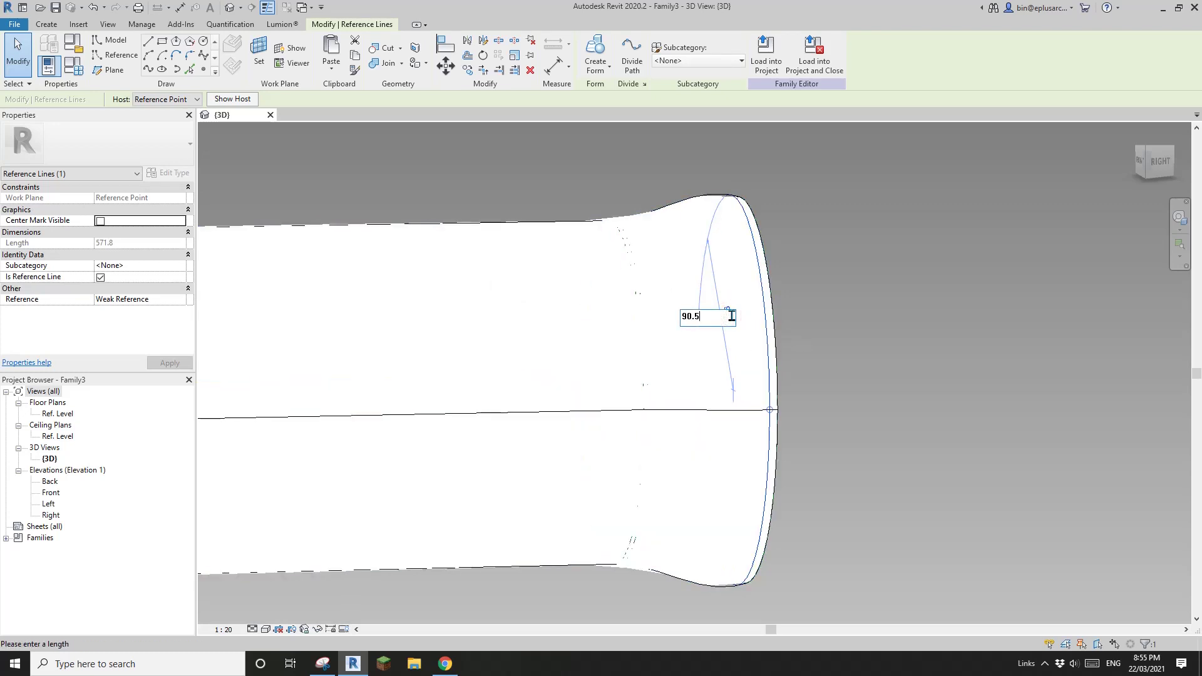
Reduce the radius of the circle near adaptive point 2 to 90.5 mm and finally to 90 mm.
{"action": "left_click", "coordinate": [731, 315]}
{"action": "type", "text": "90.5"}
{"action": "key", "text": "Return"}
{"action": "left_click", "coordinate": [731, 316]}
{"action": "type", "text": "90"}
{"action": "key", "text": "Return"}
{"action": "key", "text": "Escape"}
Compare the flares at both ends of the pole and edit the radius of the circle near adaptive point 1.
{"action": "scroll", "coordinate": [719, 282], "scroll_direction": "down", "scroll_amount": 7}
{"action": "scroll", "coordinate": [563, 348], "scroll_direction": "up", "scroll_amount": 1}
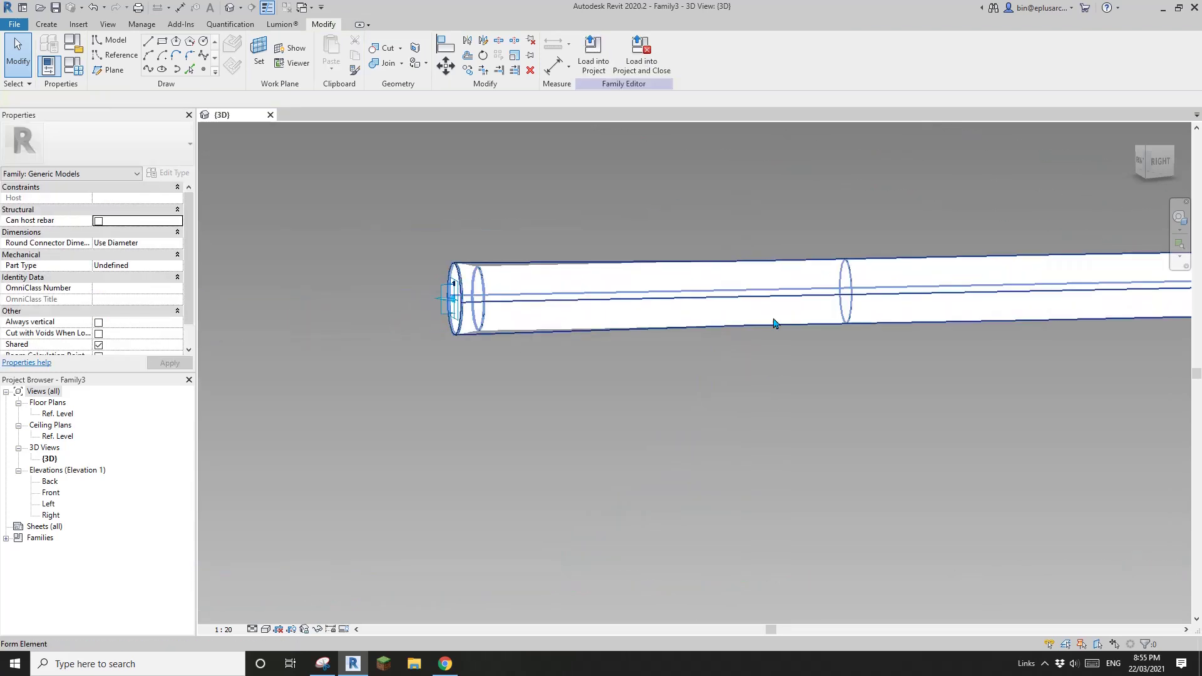
{"action": "scroll", "coordinate": [774, 323], "scroll_direction": "down", "scroll_amount": 3}
{"action": "scroll", "coordinate": [838, 275], "scroll_direction": "up", "scroll_amount": 4}
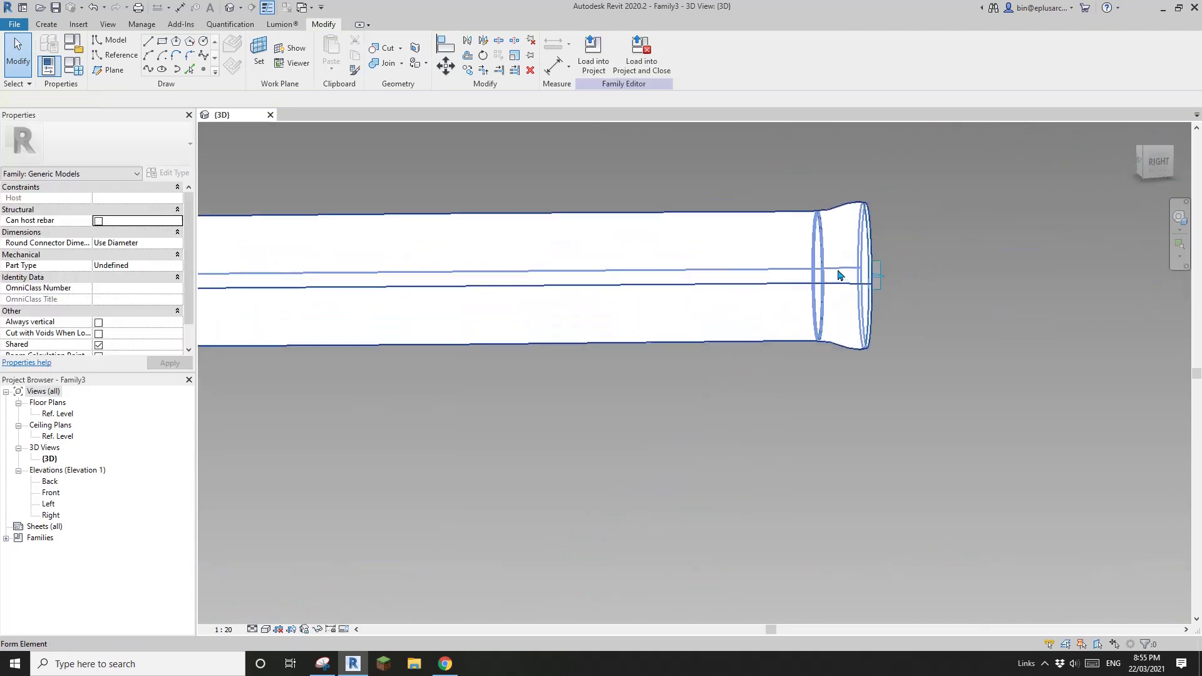
{"action": "scroll", "coordinate": [838, 275], "scroll_direction": "up", "scroll_amount": 2}
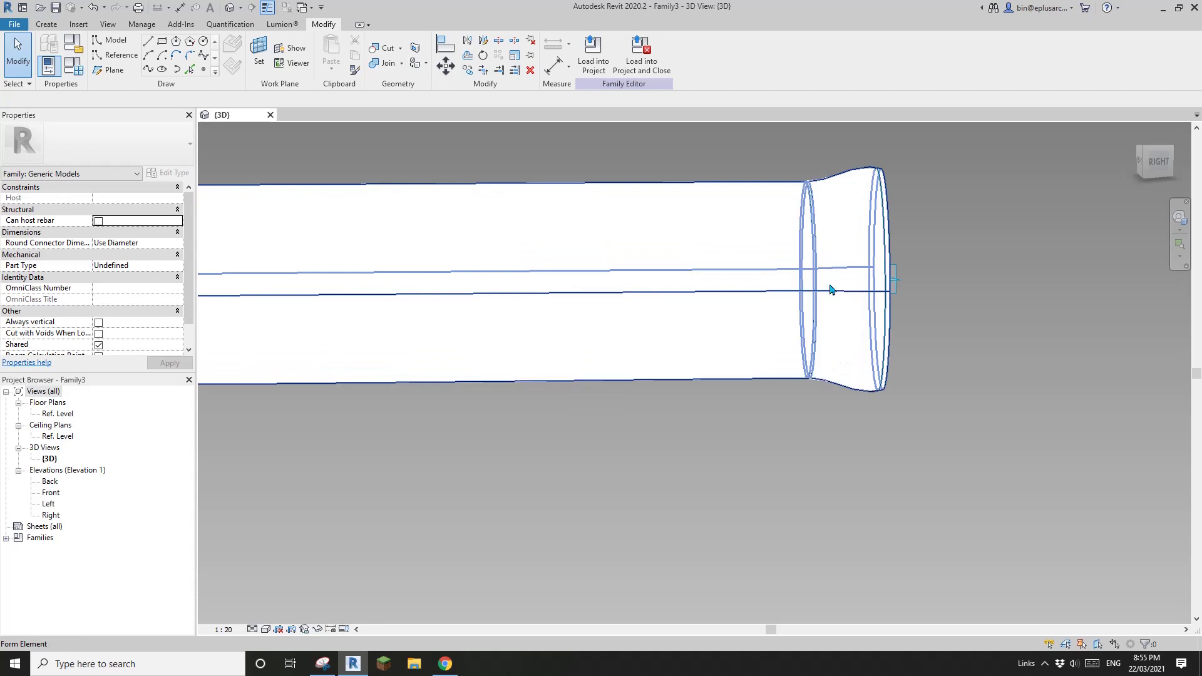
{"action": "scroll", "coordinate": [830, 288], "scroll_direction": "down", "scroll_amount": 4}
{"action": "scroll", "coordinate": [507, 289], "scroll_direction": "up", "scroll_amount": 4}
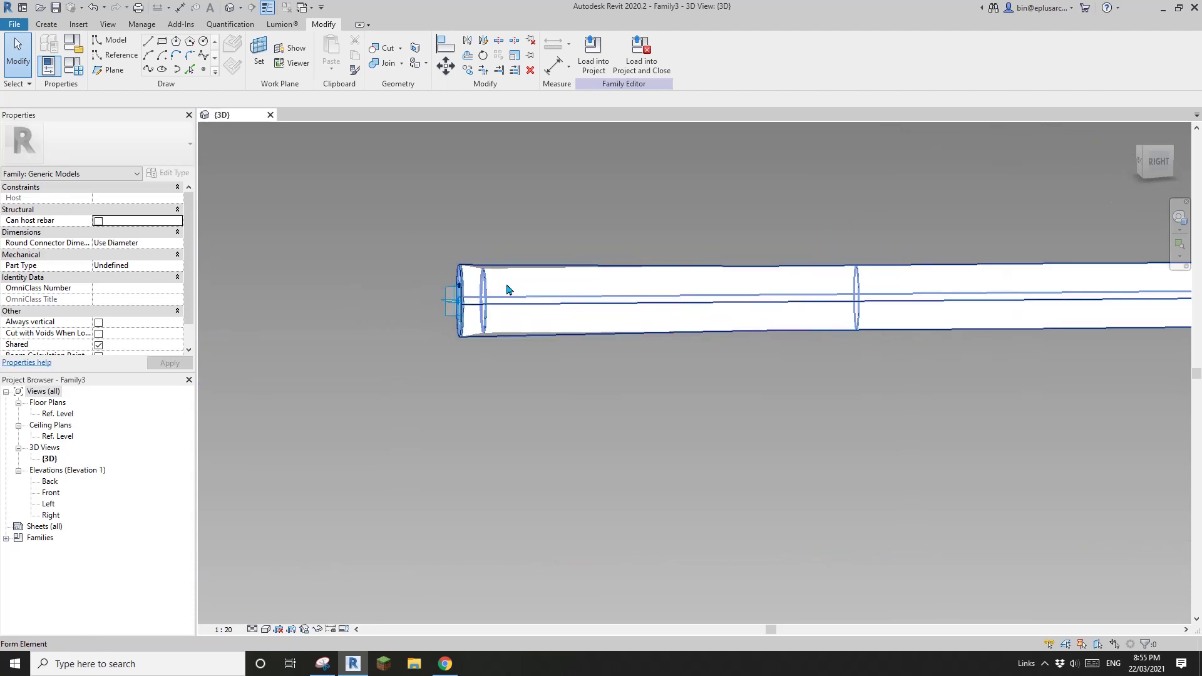
{"action": "scroll", "coordinate": [472, 268], "scroll_direction": "up", "scroll_amount": 6}
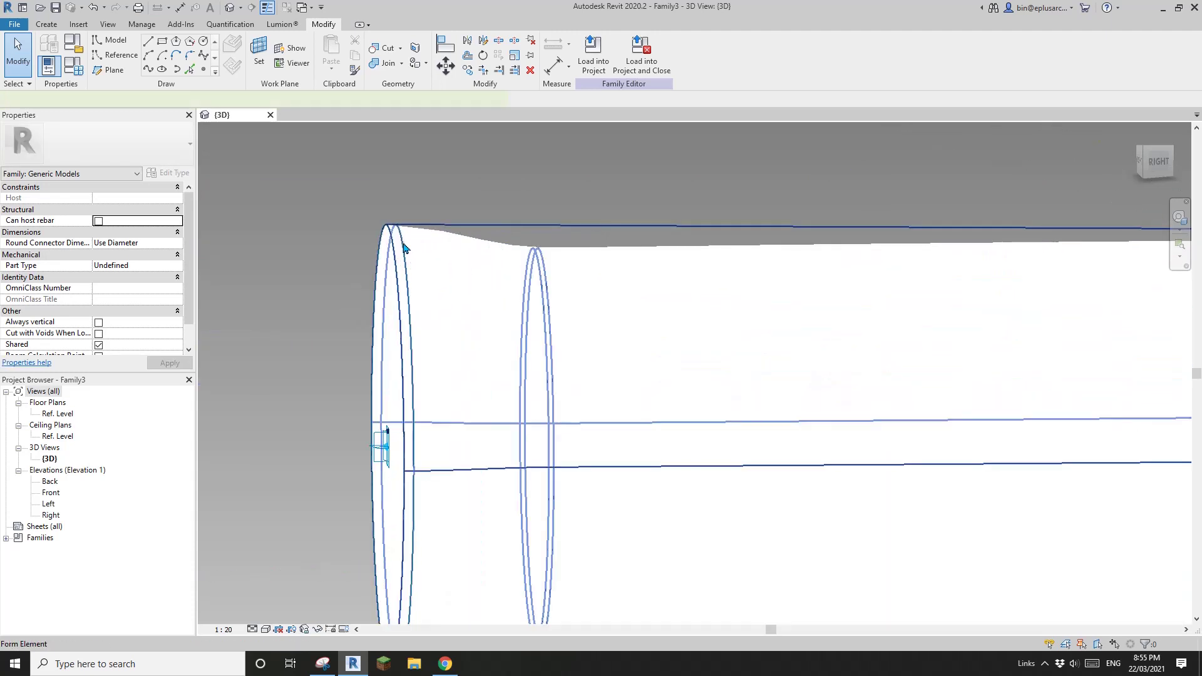
{"action": "left_click", "coordinate": [403, 248]}
{"action": "left_click", "coordinate": [405, 301]}
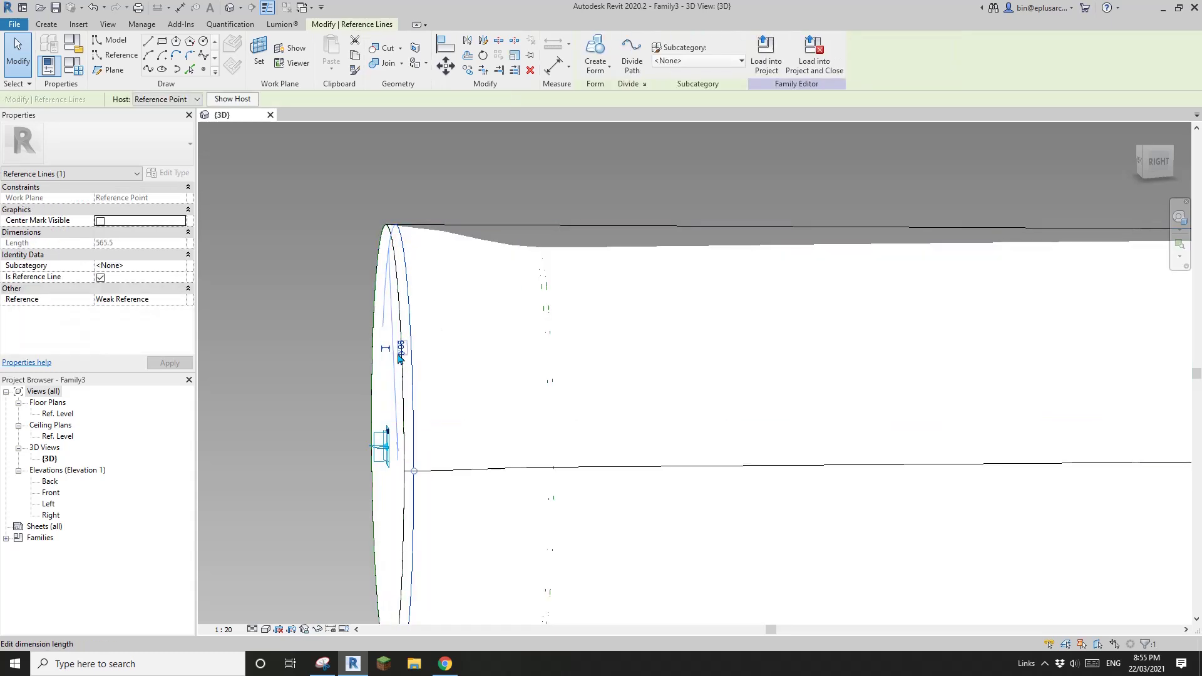
{"action": "key", "text": "Return"}
{"action": "key", "text": "Escape"}
Create a new material for the solid pole form.
{"action": "middle_click_drag", "start_coordinate": [478, 306], "coordinate": [585, 386]}
{"action": "scroll", "coordinate": [437, 291], "scroll_direction": "down", "scroll_amount": 5}
{"action": "scroll", "coordinate": [465, 308], "scroll_direction": "down", "scroll_amount": 3}
{"action": "scroll", "coordinate": [686, 354], "scroll_direction": "down", "scroll_amount": 2}
{"action": "left_click", "coordinate": [567, 399]}
{"action": "left_click", "coordinate": [183, 233]}
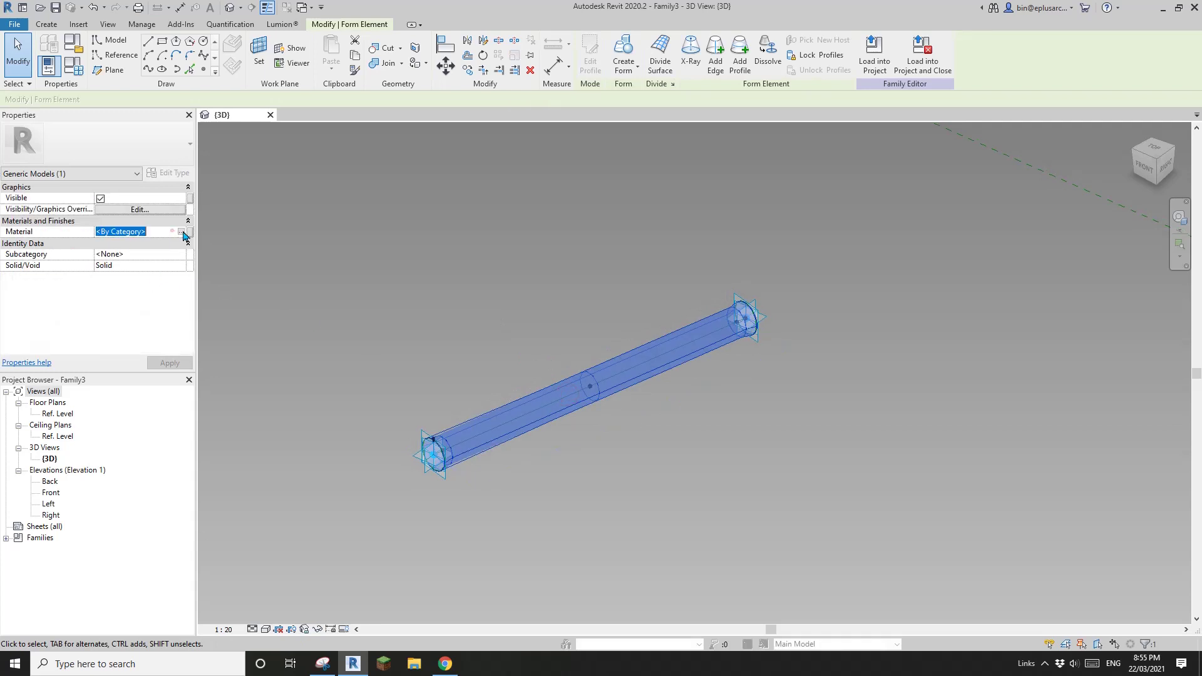
{"action": "left_click", "coordinate": [181, 231]}
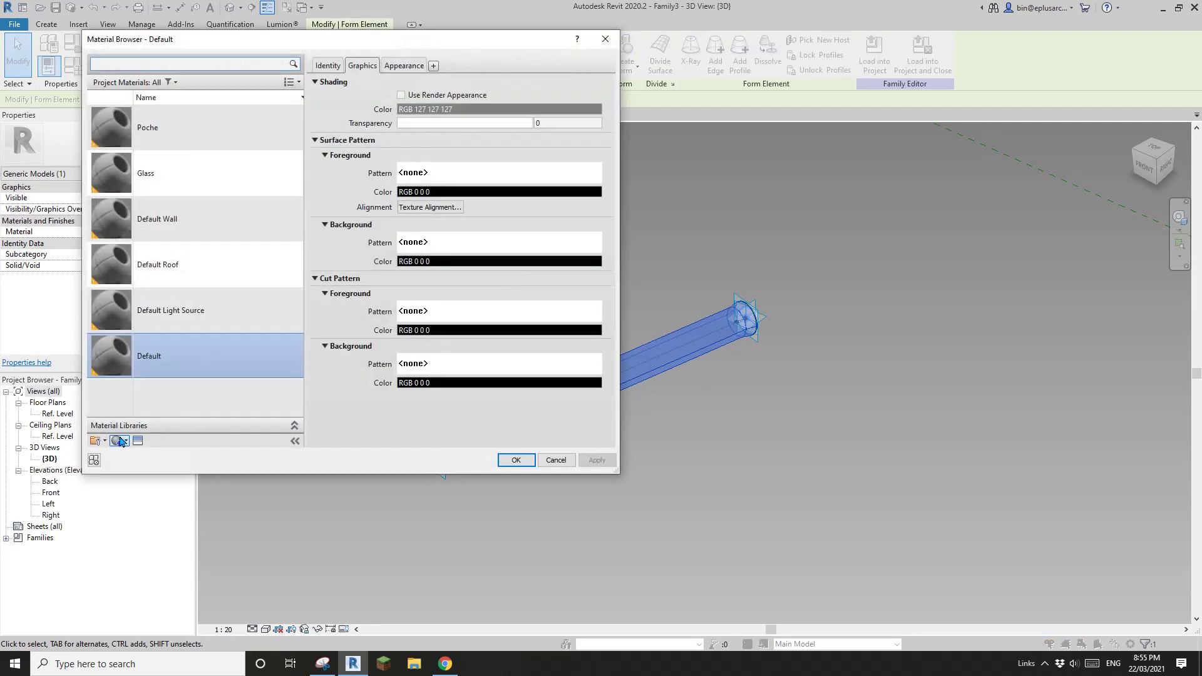
{"action": "left_click", "coordinate": [121, 441]}
{"action": "left_click", "coordinate": [150, 449]}
Replace the new material's appearance with the Bamboo Light - Semigloss asset and assign the material to the form.
{"action": "left_click", "coordinate": [404, 65]}
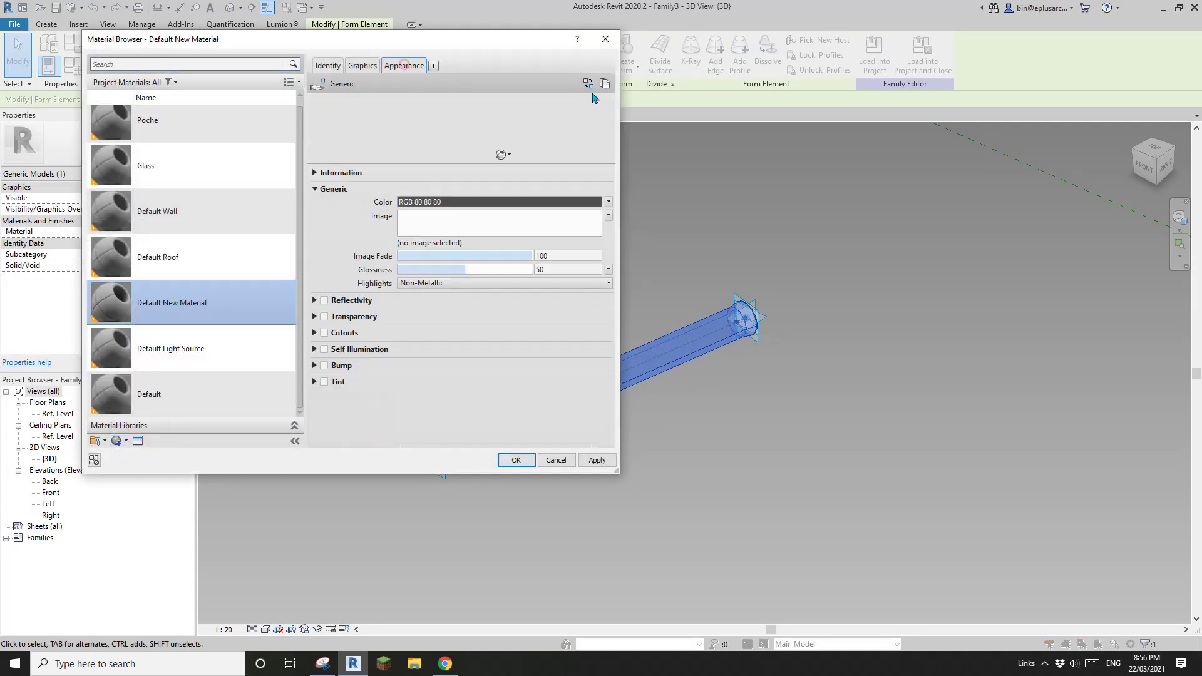
{"action": "left_click", "coordinate": [588, 83]}
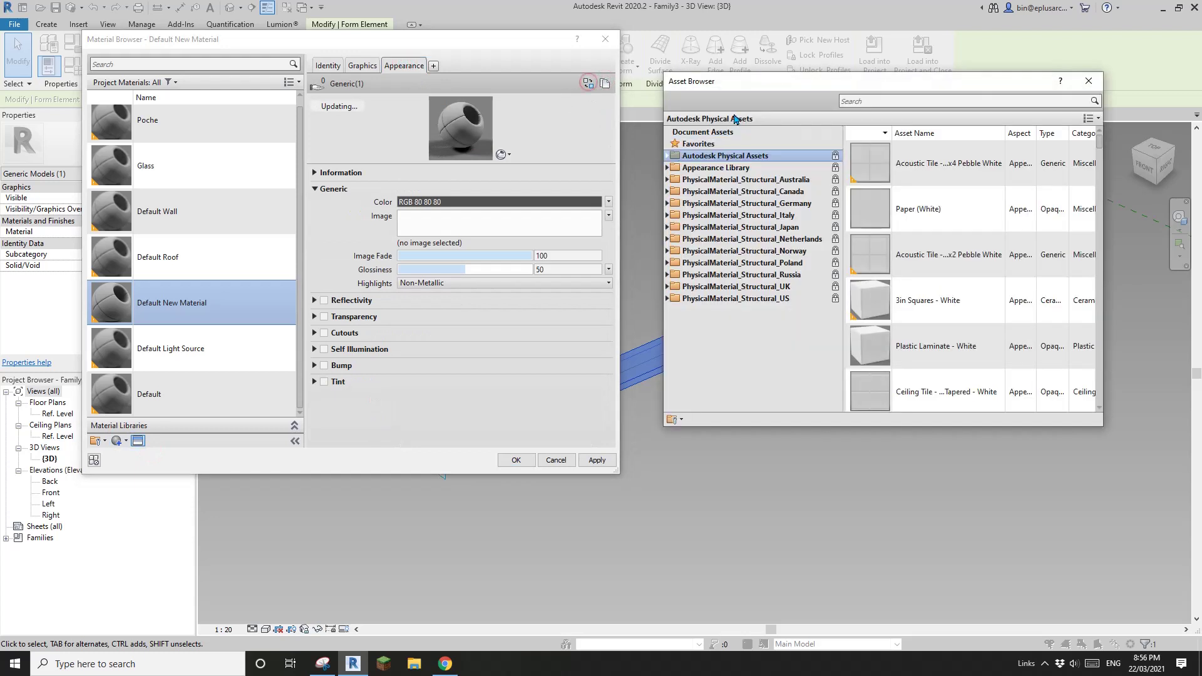
{"action": "left_click", "coordinate": [882, 101]}
{"action": "type", "text": "bamboo"}
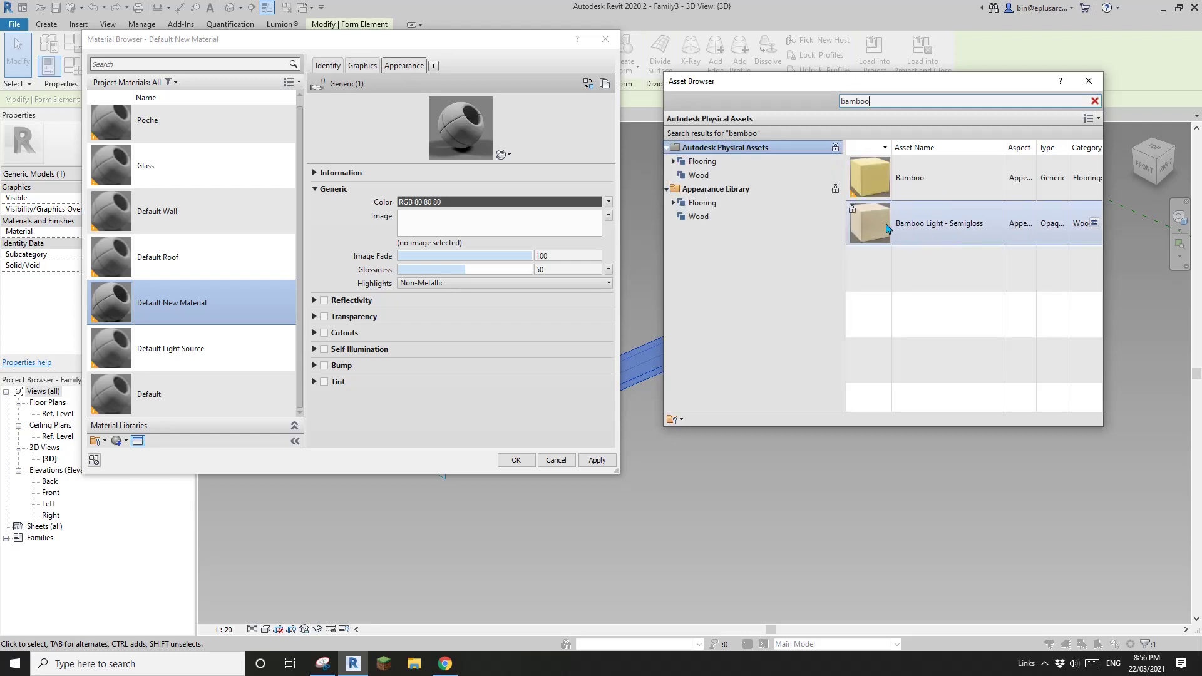
{"action": "left_click", "coordinate": [1093, 224]}
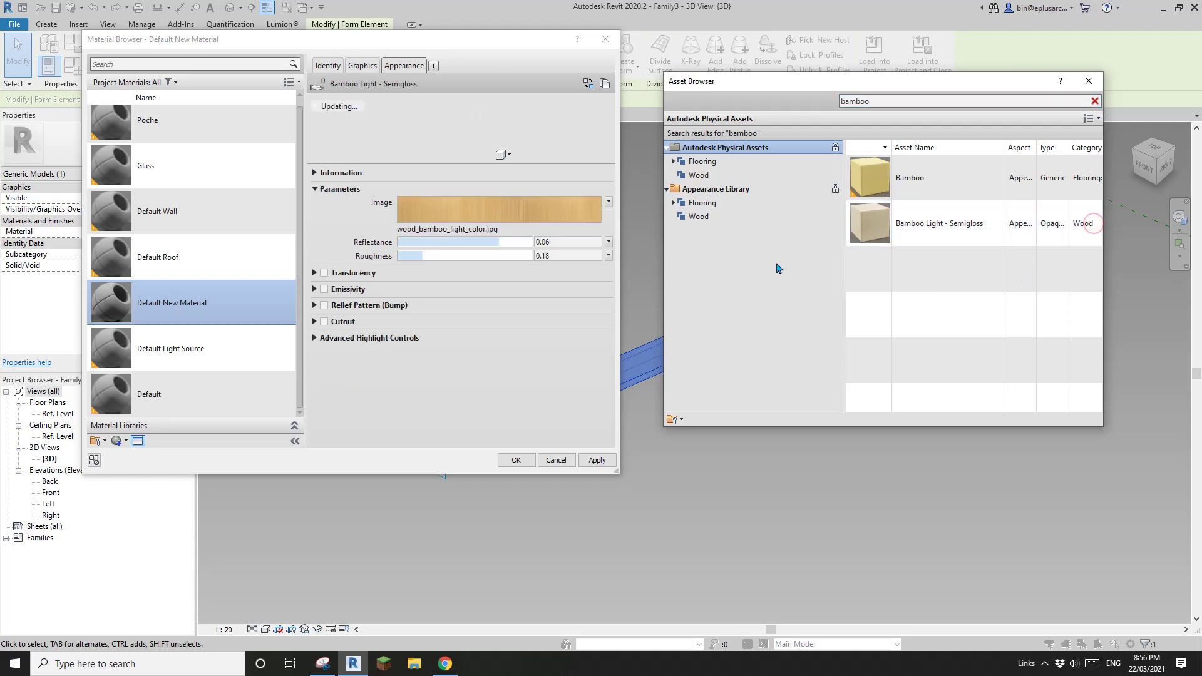
{"action": "left_click", "coordinate": [1088, 80]}
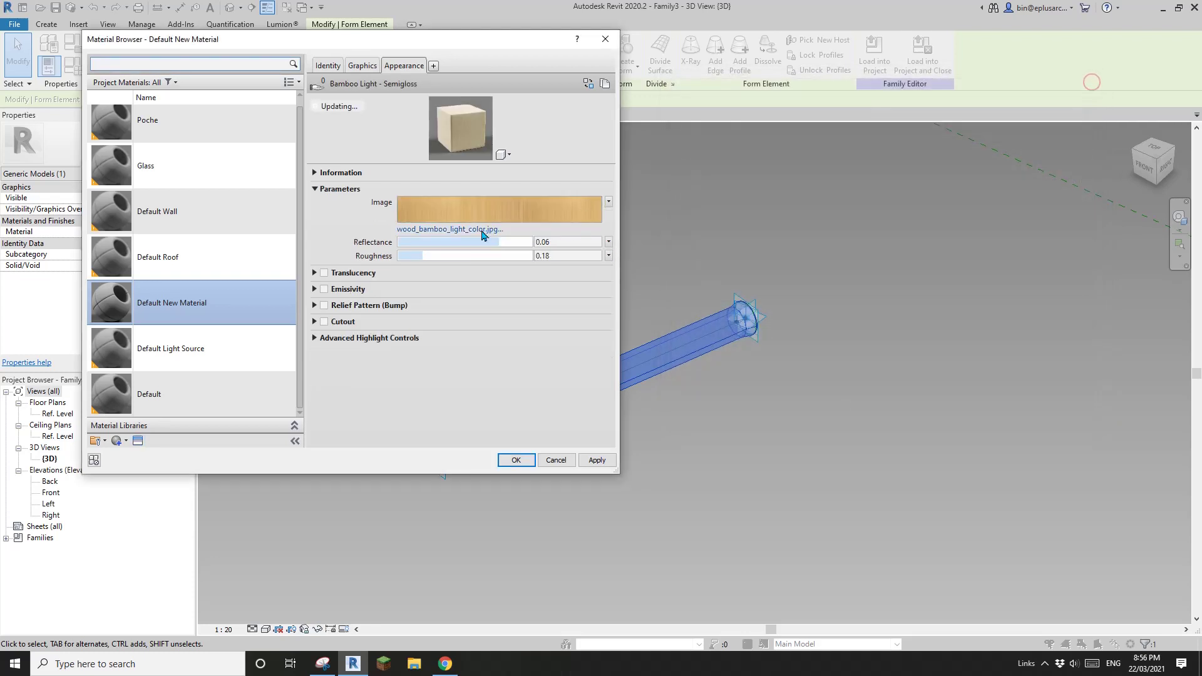
{"action": "left_click", "coordinate": [513, 461]}
Check the pole's bamboo finish in the Realistic visual style and set the view to Shaded.
{"action": "left_click", "coordinate": [268, 627]}
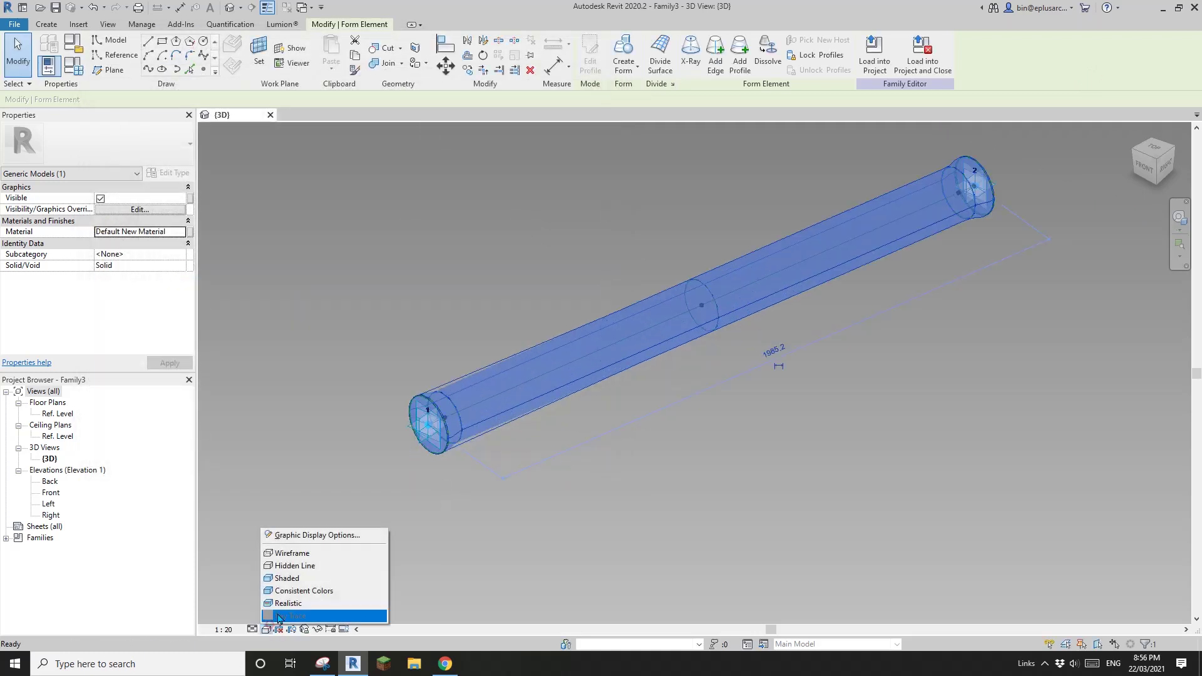
{"action": "left_click", "coordinate": [322, 606]}
{"action": "left_click", "coordinate": [510, 469]}
{"action": "scroll", "coordinate": [524, 467], "scroll_direction": "up", "scroll_amount": 3}
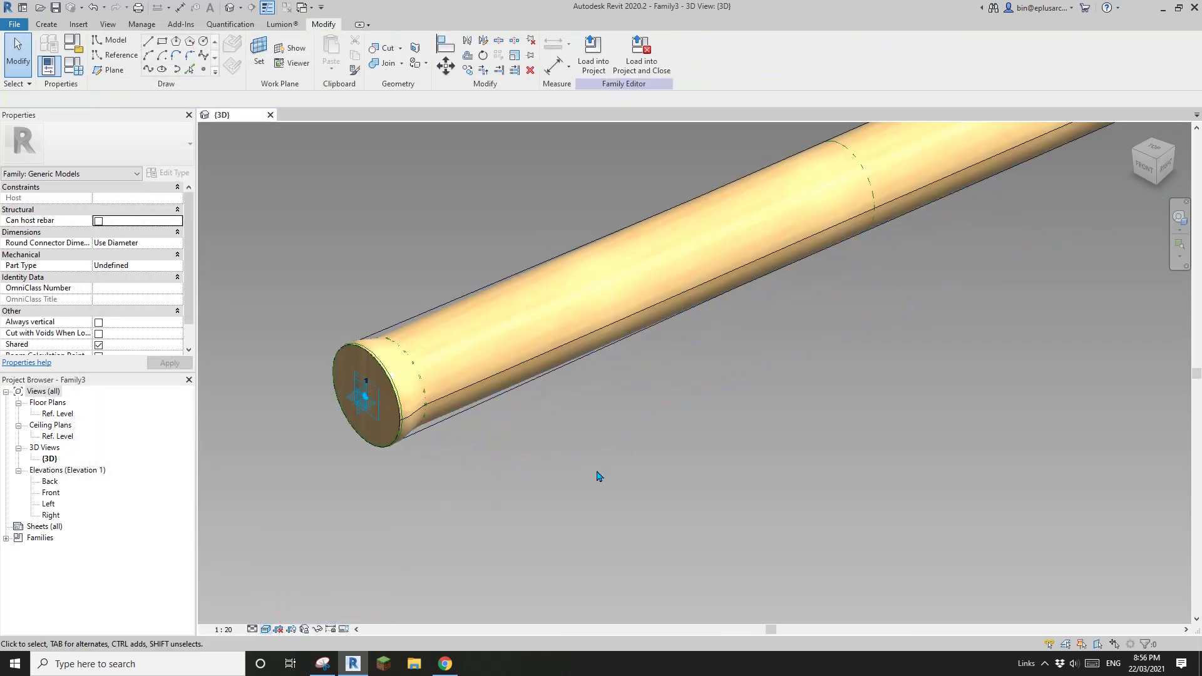
{"action": "scroll", "coordinate": [598, 478], "scroll_direction": "down", "scroll_amount": 5}
{"action": "scroll", "coordinate": [818, 362], "scroll_direction": "up", "scroll_amount": 3}
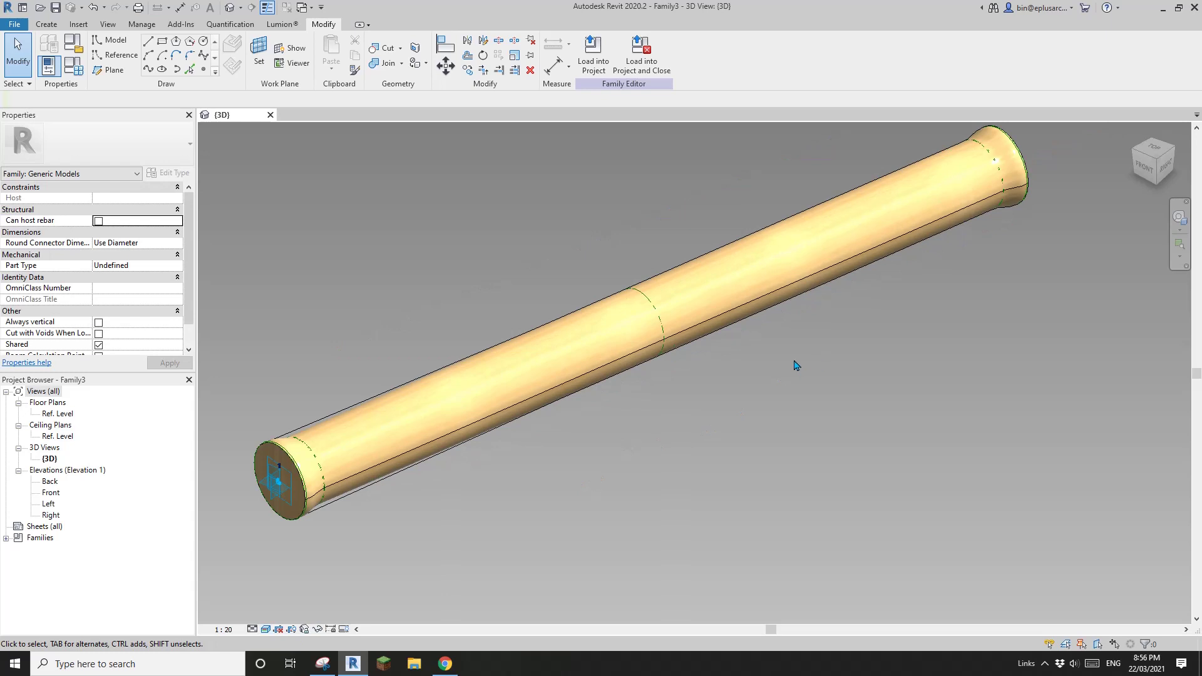
{"action": "scroll", "coordinate": [723, 377], "scroll_direction": "down", "scroll_amount": 2}
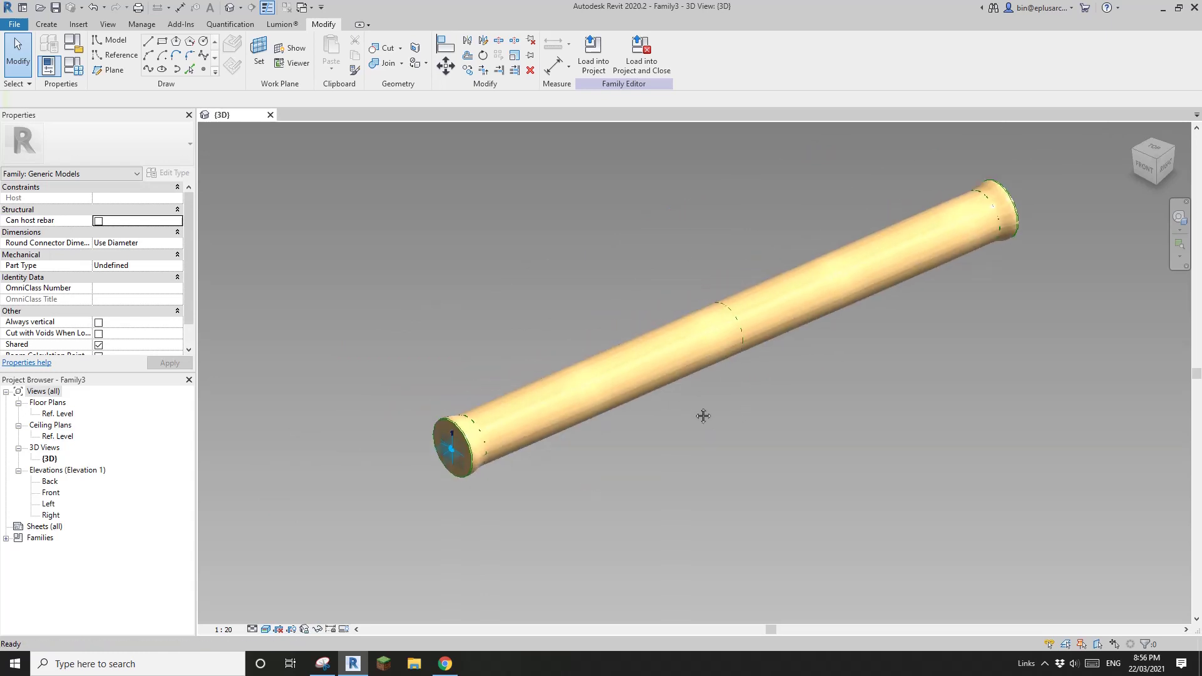
{"action": "left_click", "coordinate": [266, 629]}
{"action": "left_click", "coordinate": [289, 578]}
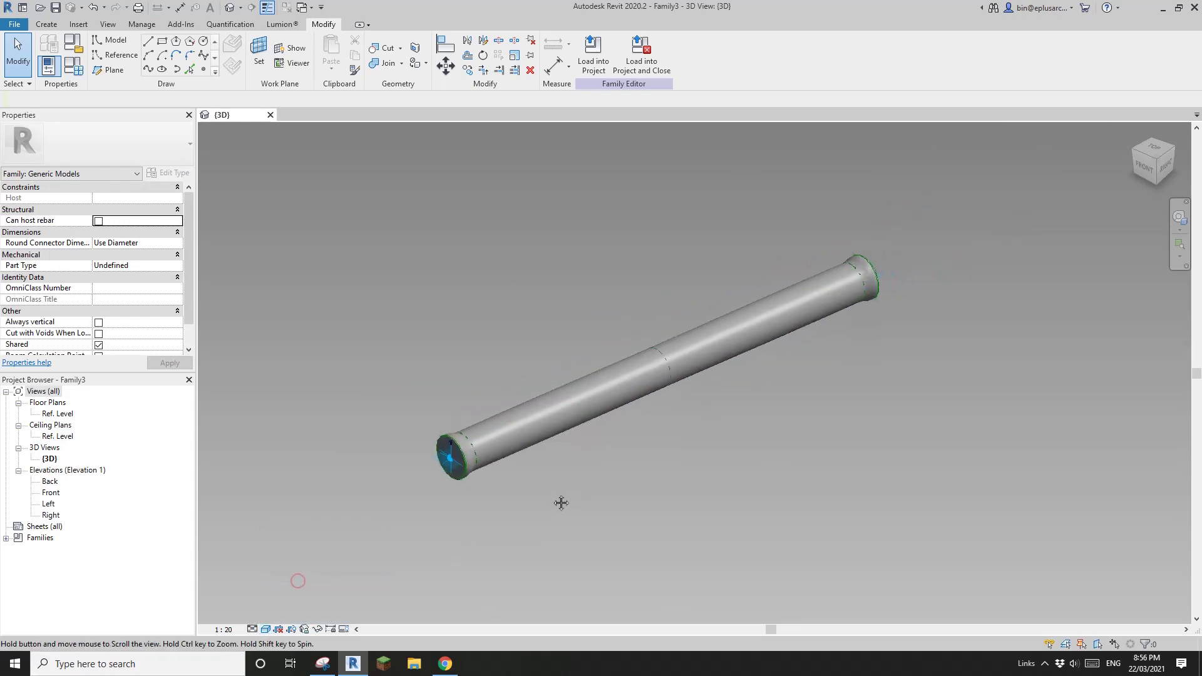
Create a new family from the Metric Generic Model Adaptive.rft template.
{"action": "left_click", "coordinate": [23, 30]}
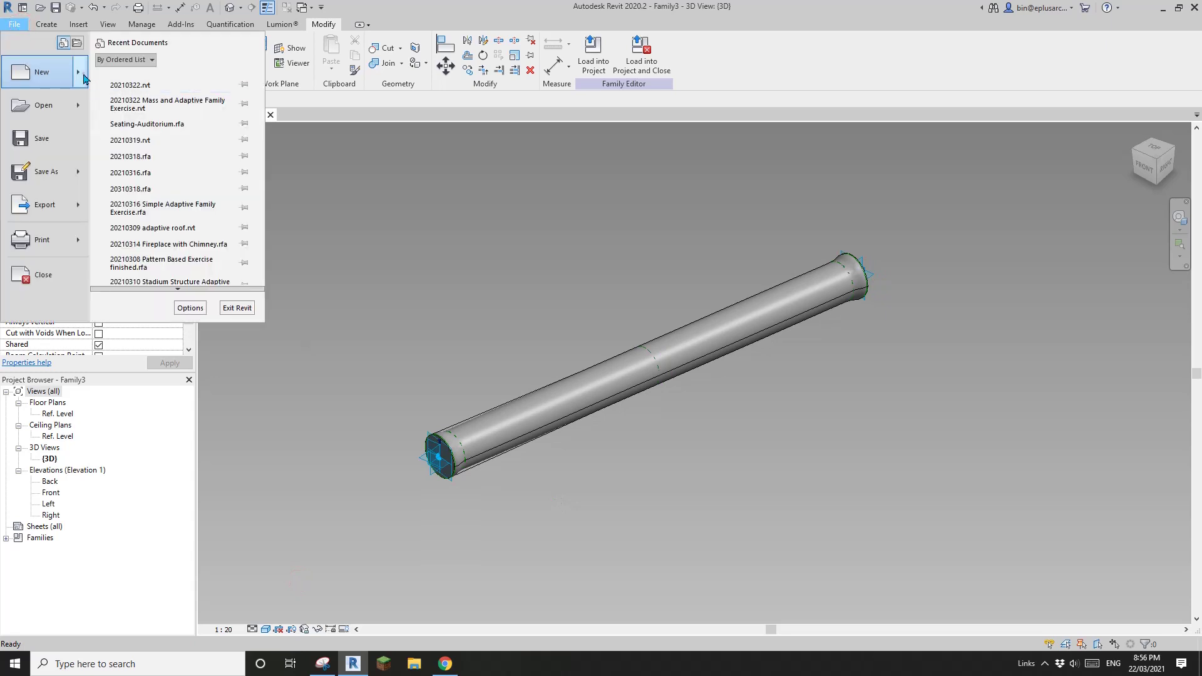
{"action": "mouse_move", "coordinate": [25, 80]}
{"action": "left_click", "coordinate": [154, 113]}
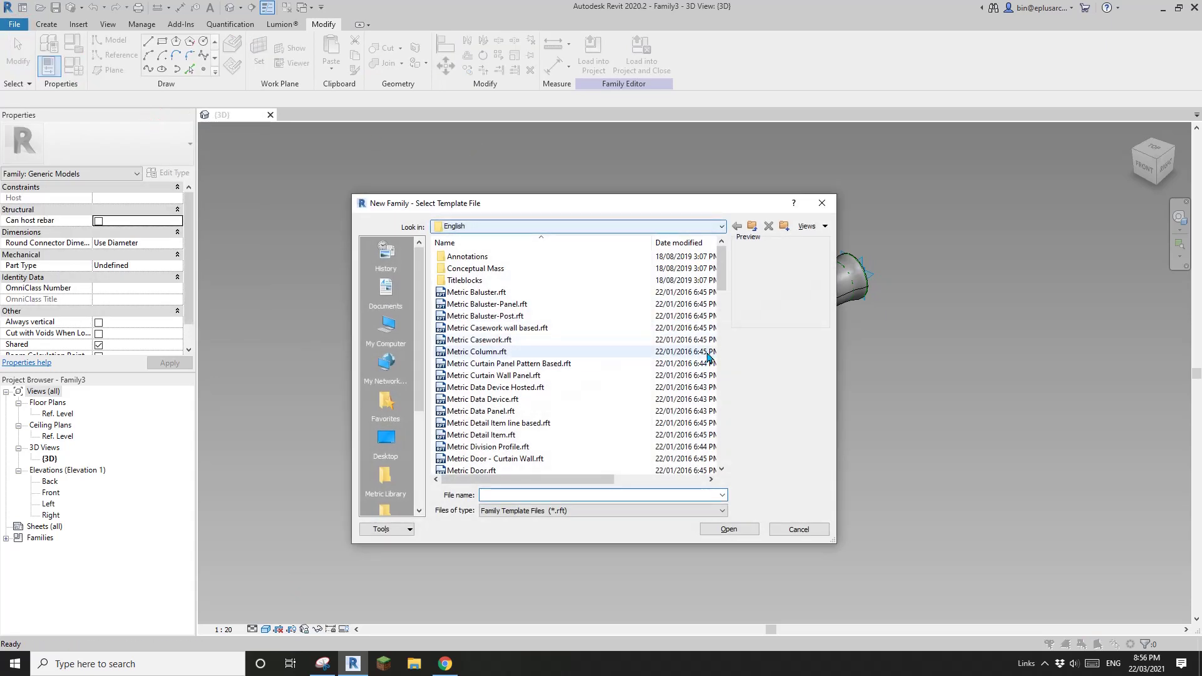
{"action": "left_click", "coordinate": [723, 345]}
{"action": "left_click", "coordinate": [543, 424]}
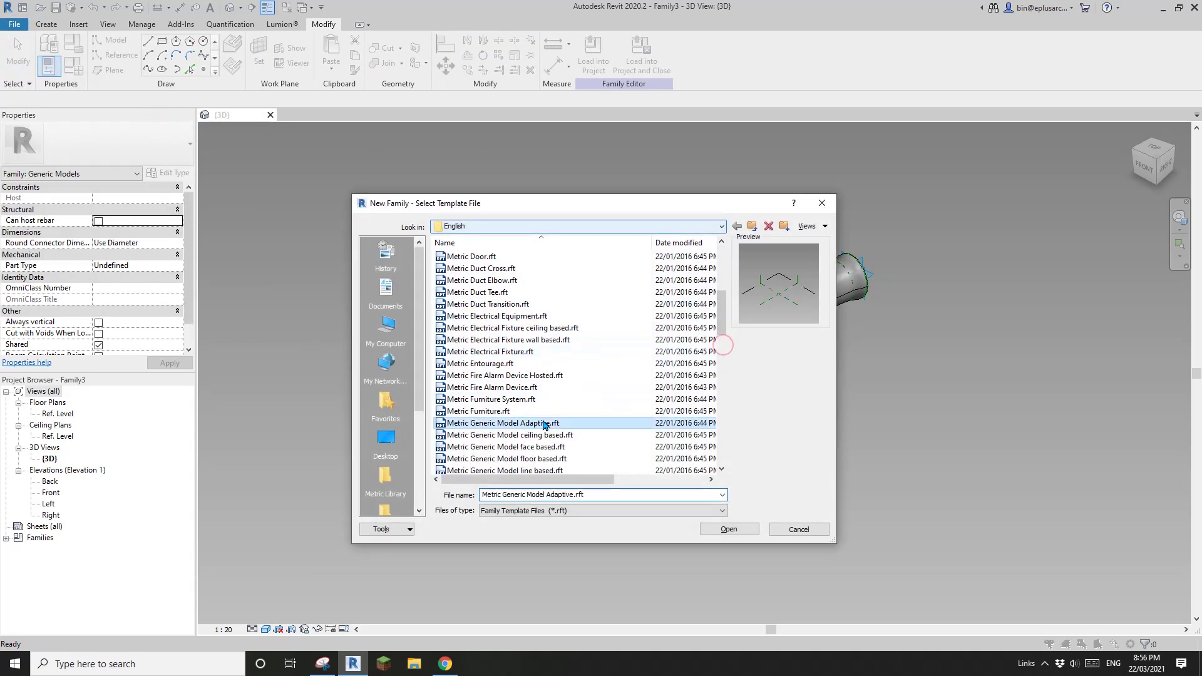
{"action": "left_click", "coordinate": [728, 529]}
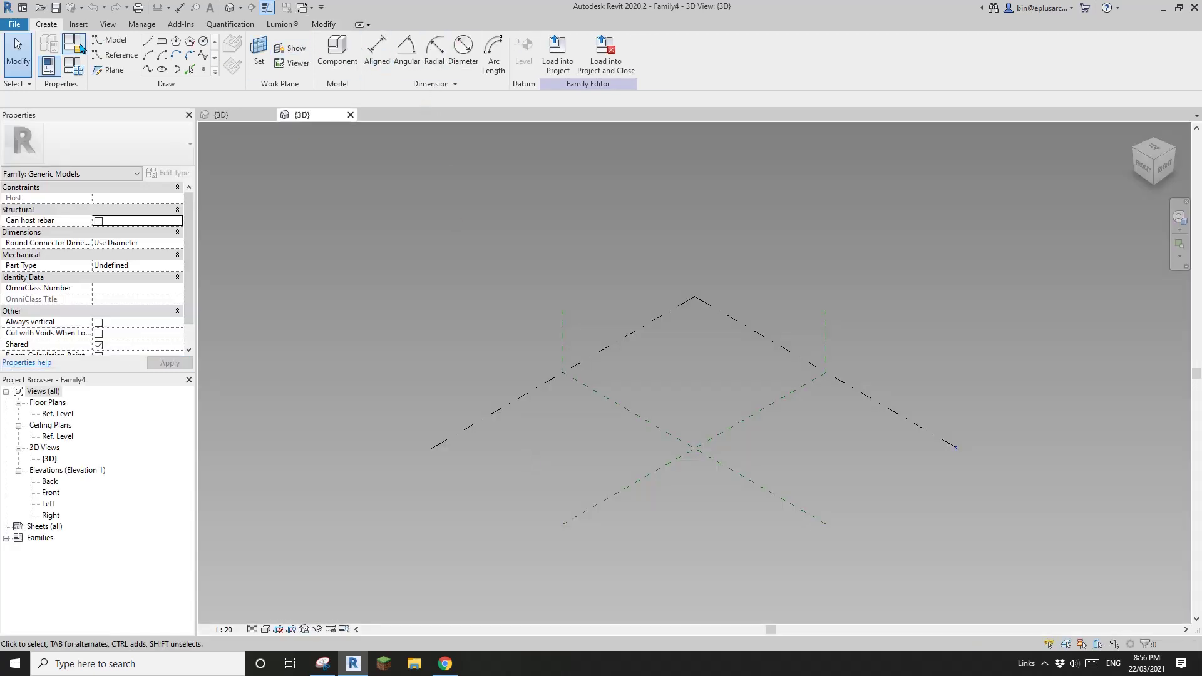
Place two reference points in the new family and make both of them adaptive.
{"action": "left_click", "coordinate": [202, 69]}
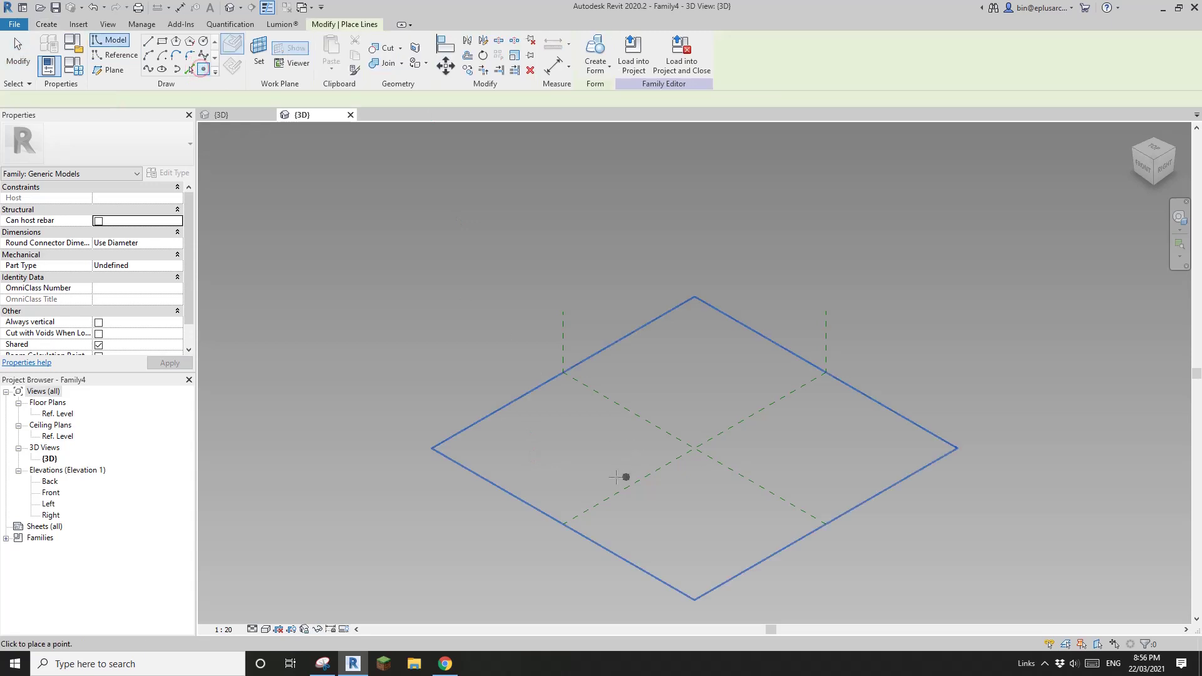
{"action": "key", "text": "Escape"}
{"action": "left_click_drag", "start_coordinate": [463, 325], "coordinate": [771, 511]}
{"action": "left_click", "coordinate": [666, 62]}
Connect the two adaptive points with a line and turn it into a reference line.
{"action": "left_click", "coordinate": [160, 70]}
{"action": "left_click", "coordinate": [99, 288]}
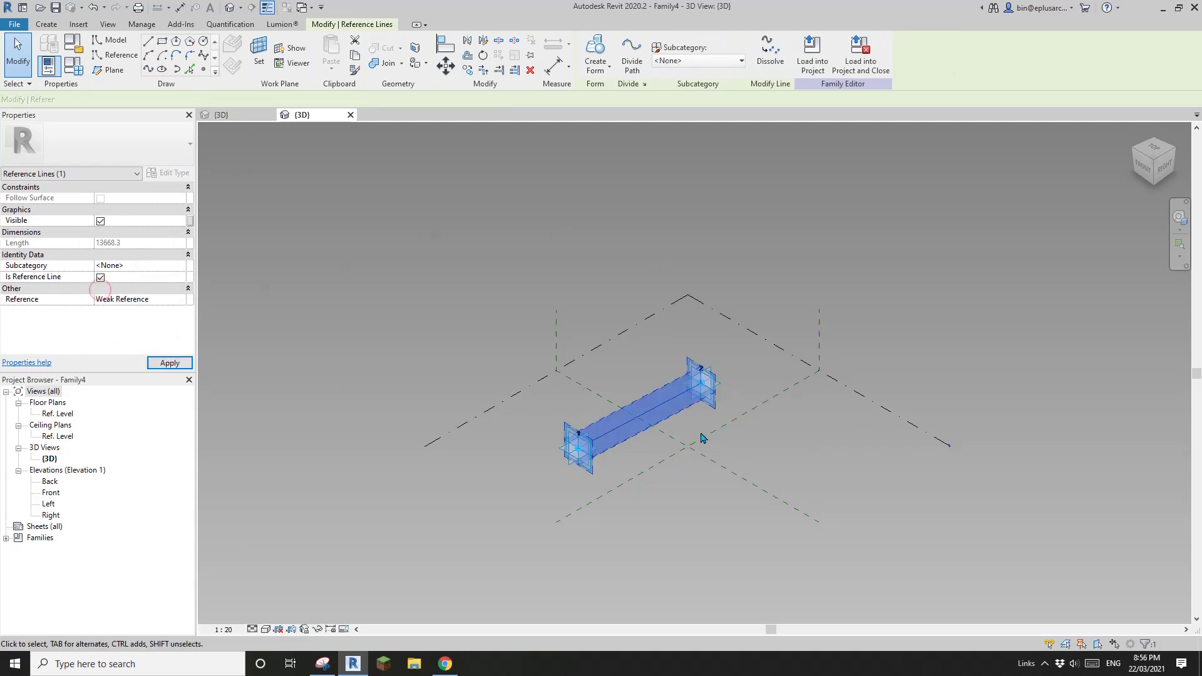
Divide the reference line between the two adaptive points with Divide Path.
{"action": "scroll", "coordinate": [609, 456], "scroll_direction": "up", "scroll_amount": 3}
{"action": "left_click", "coordinate": [577, 409]}
{"action": "left_click", "coordinate": [563, 386]}
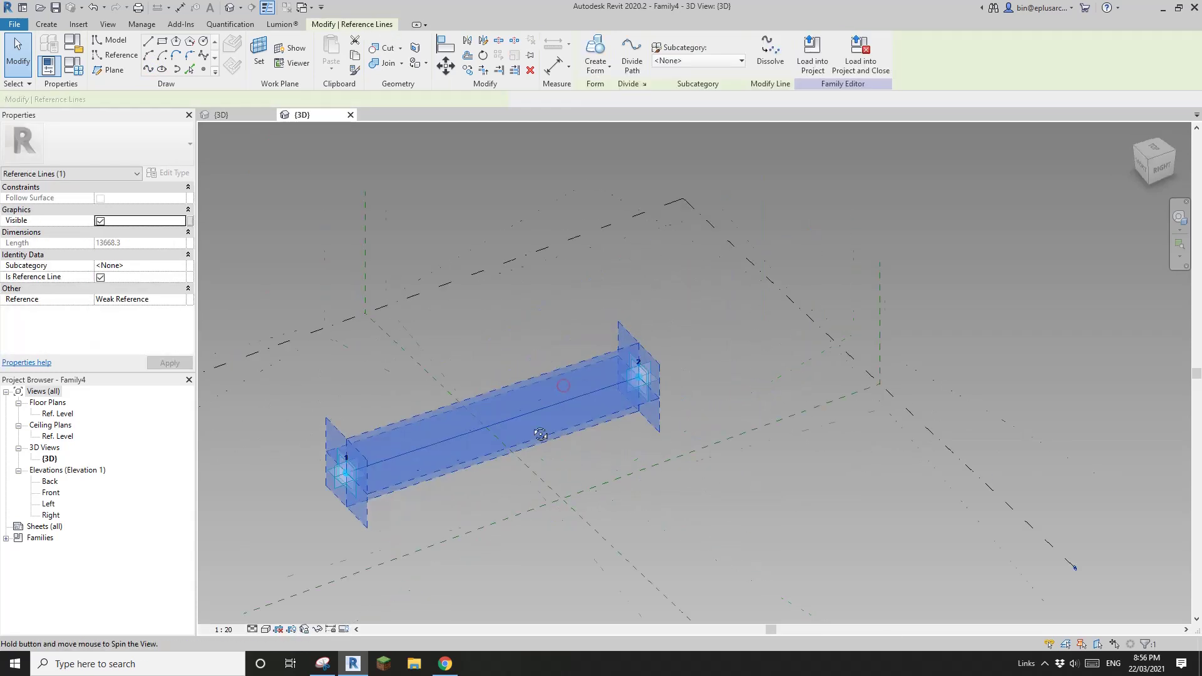
{"action": "middle_click_drag", "start_coordinate": [475, 421], "coordinate": [561, 294], "text": "shift"}
{"action": "left_click", "coordinate": [632, 65]}
{"action": "middle_click_drag", "start_coordinate": [594, 351], "coordinate": [656, 342]}
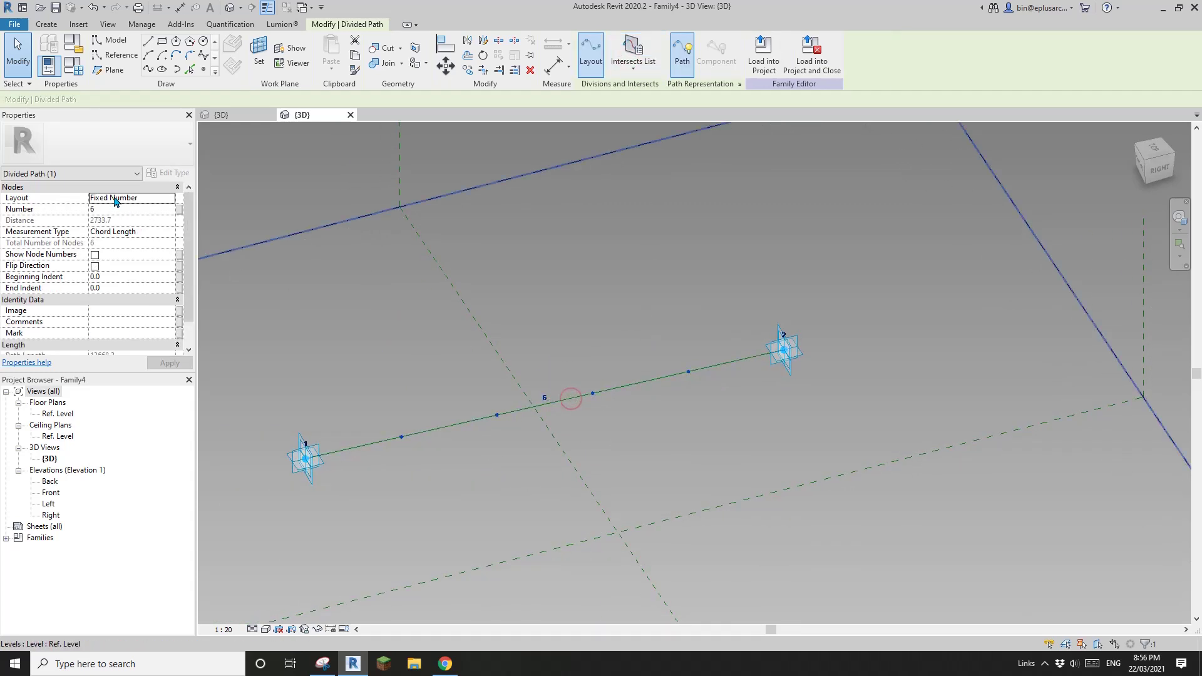
Set the divided path's layout to Maximum Distance with a maximum distance of 600 mm.
{"action": "left_click", "coordinate": [169, 198]}
{"action": "left_click", "coordinate": [169, 198]}
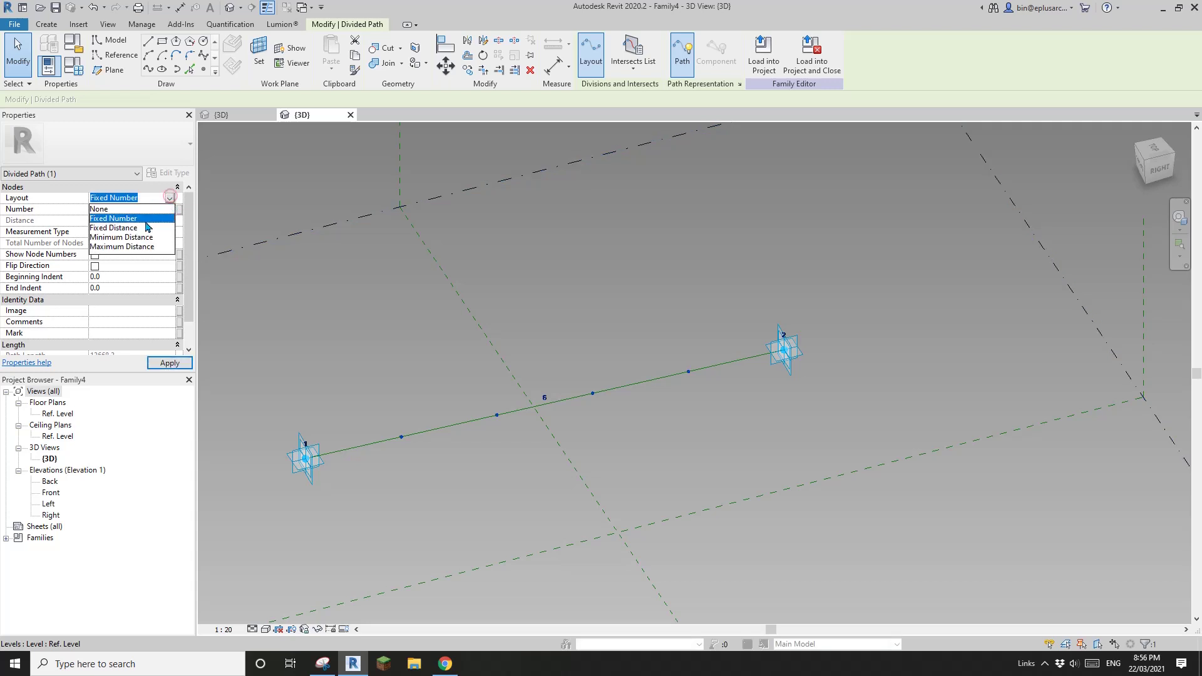
{"action": "left_click", "coordinate": [122, 246]}
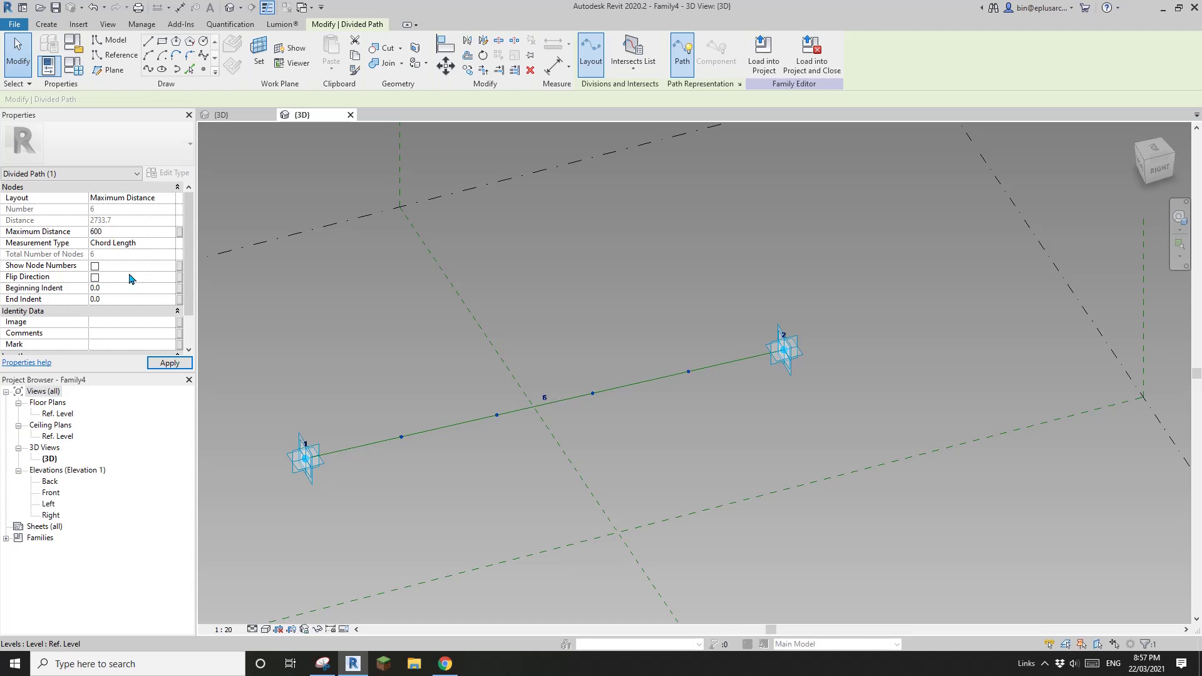
{"action": "left_click", "coordinate": [170, 366]}
{"action": "middle_click_drag", "start_coordinate": [574, 448], "coordinate": [494, 430]}
{"action": "middle_click_drag", "start_coordinate": [495, 431], "coordinate": [555, 446]}
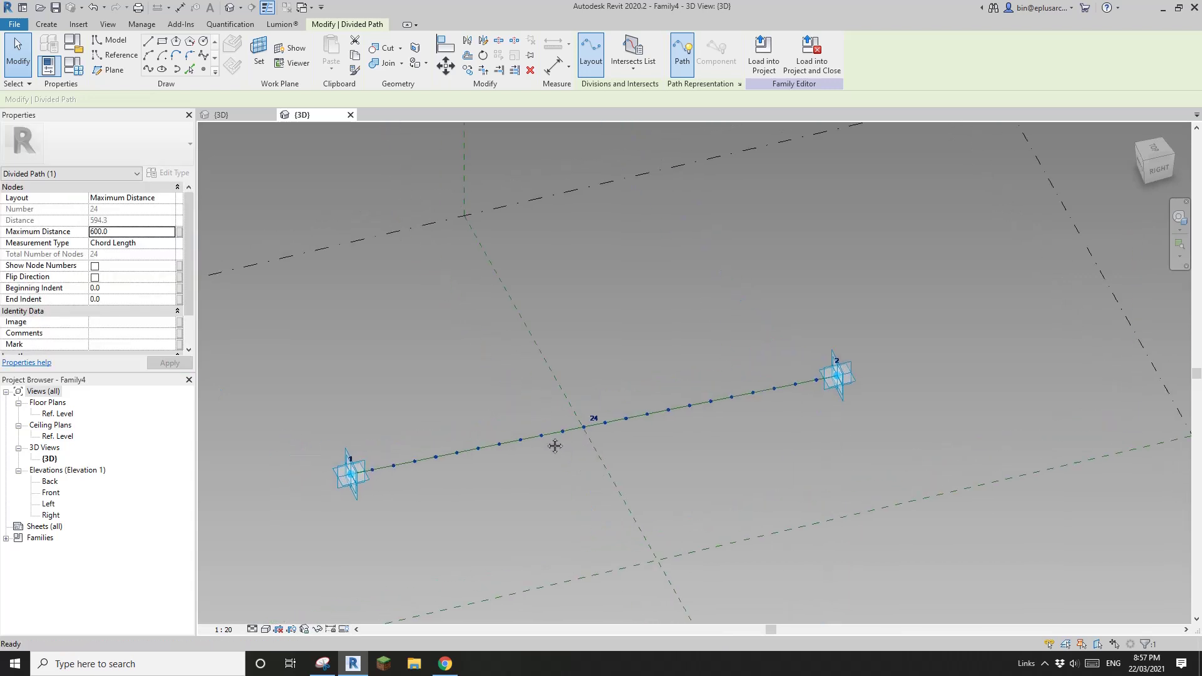
Load the bamboo segment family (Family3) into Family4 and place one instance between two neighbouring nodes of the divided path.
{"action": "left_click", "coordinate": [248, 120]}
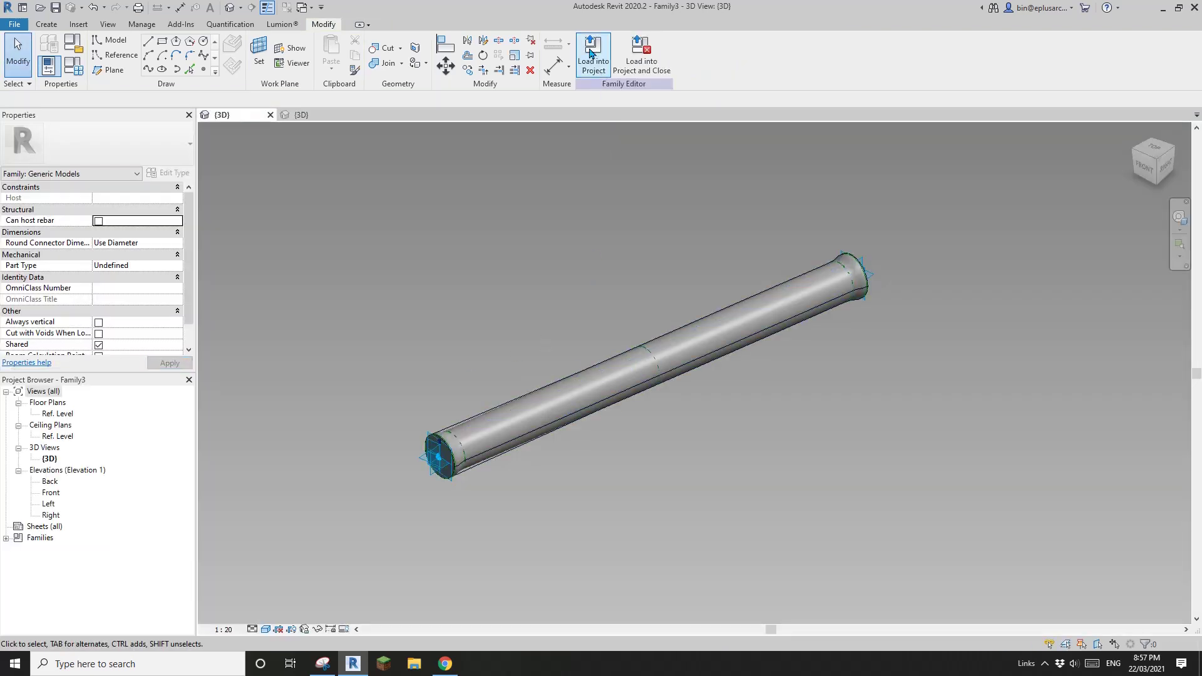
{"action": "left_click", "coordinate": [591, 53]}
{"action": "scroll", "coordinate": [507, 438], "scroll_direction": "up", "scroll_amount": 5}
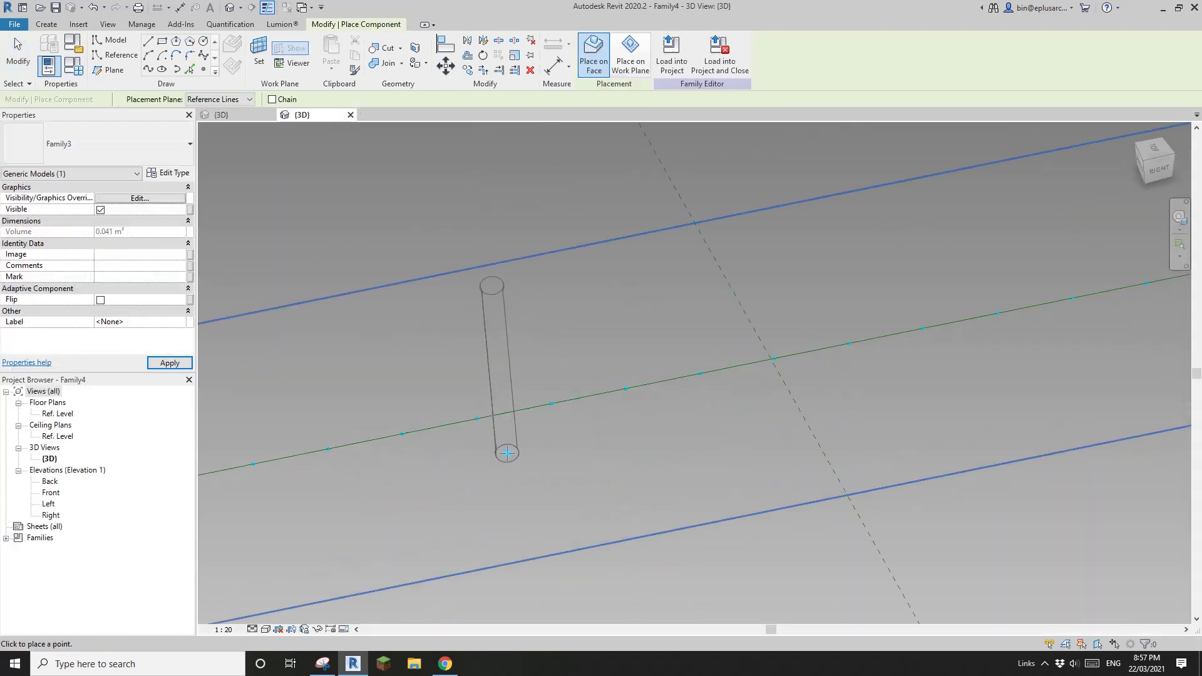
{"action": "left_click", "coordinate": [466, 408]}
{"action": "key", "text": "Escape"}
Repeat the placed bamboo segment along the whole divided path.
{"action": "left_click", "coordinate": [527, 408]}
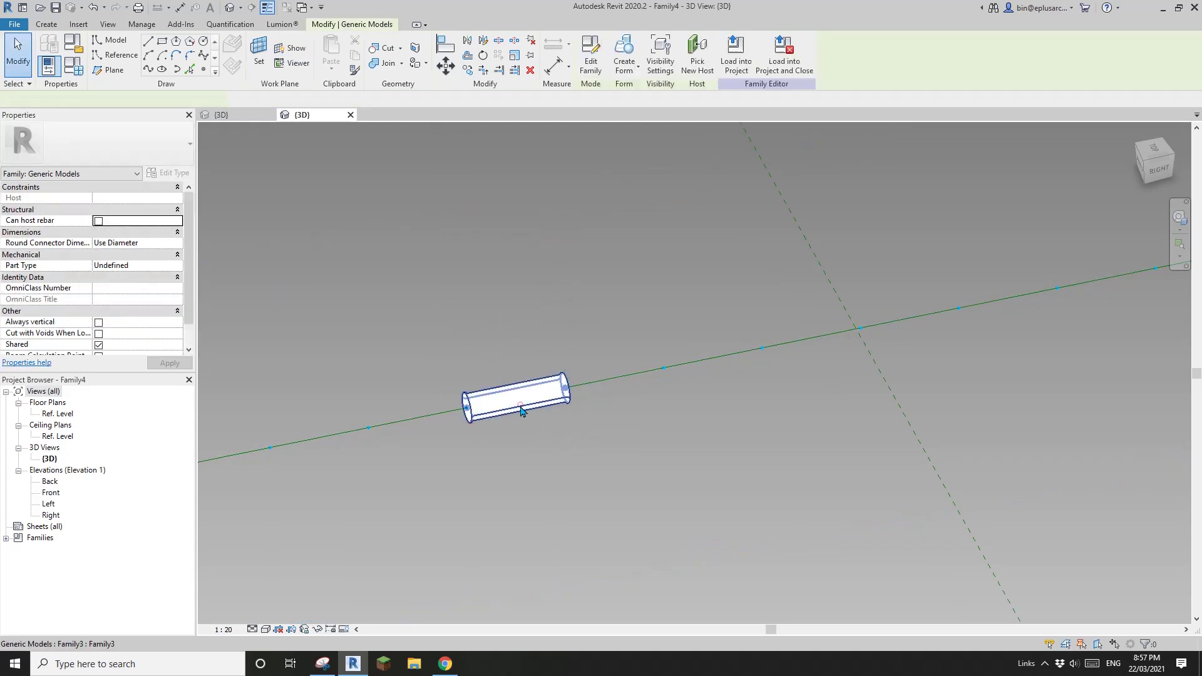
{"action": "scroll", "coordinate": [518, 411], "scroll_direction": "up", "scroll_amount": 5}
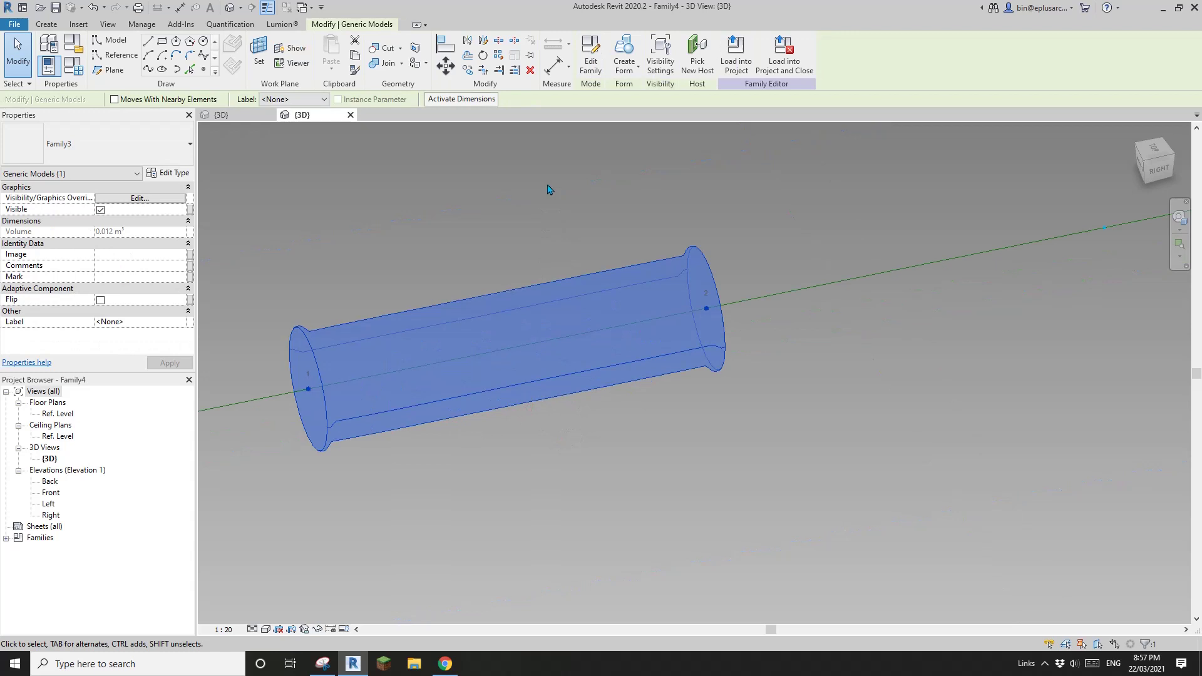
{"action": "middle_click_drag", "start_coordinate": [573, 219], "coordinate": [597, 197], "text": "shift"}
{"action": "middle_click_drag", "start_coordinate": [422, 342], "coordinate": [429, 138]}
{"action": "scroll", "coordinate": [603, 228], "scroll_direction": "up", "scroll_amount": 1}
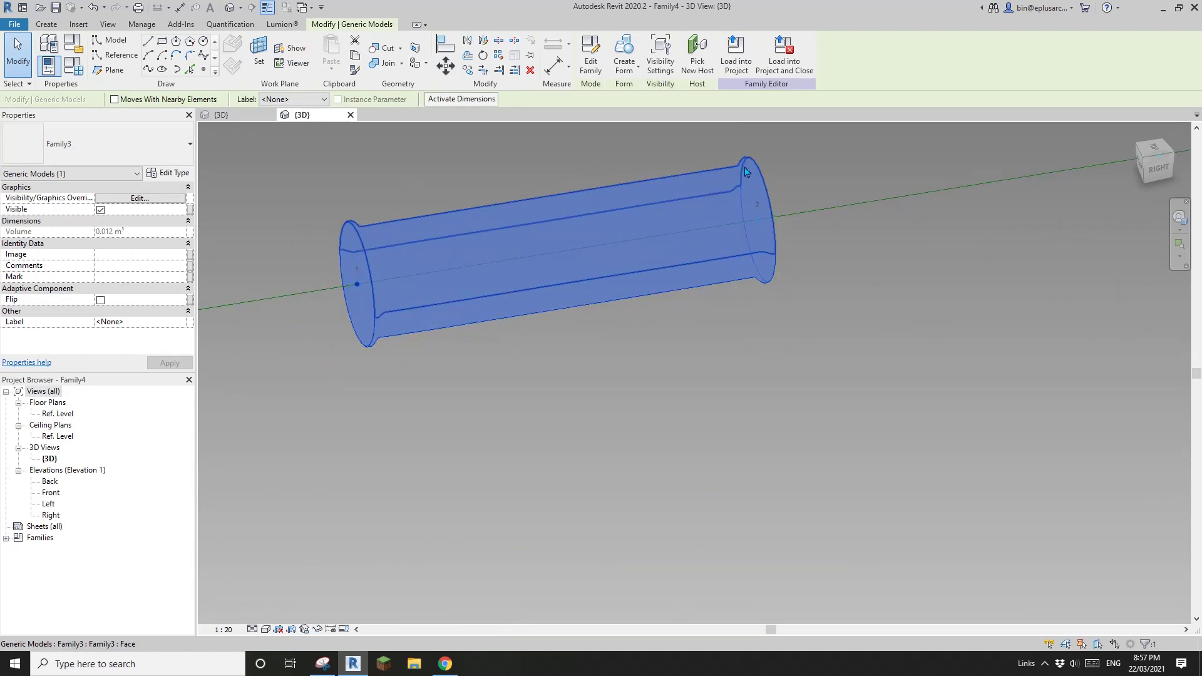
{"action": "middle_click_drag", "start_coordinate": [740, 201], "coordinate": [693, 260]}
{"action": "scroll", "coordinate": [692, 262], "scroll_direction": "up", "scroll_amount": 1}
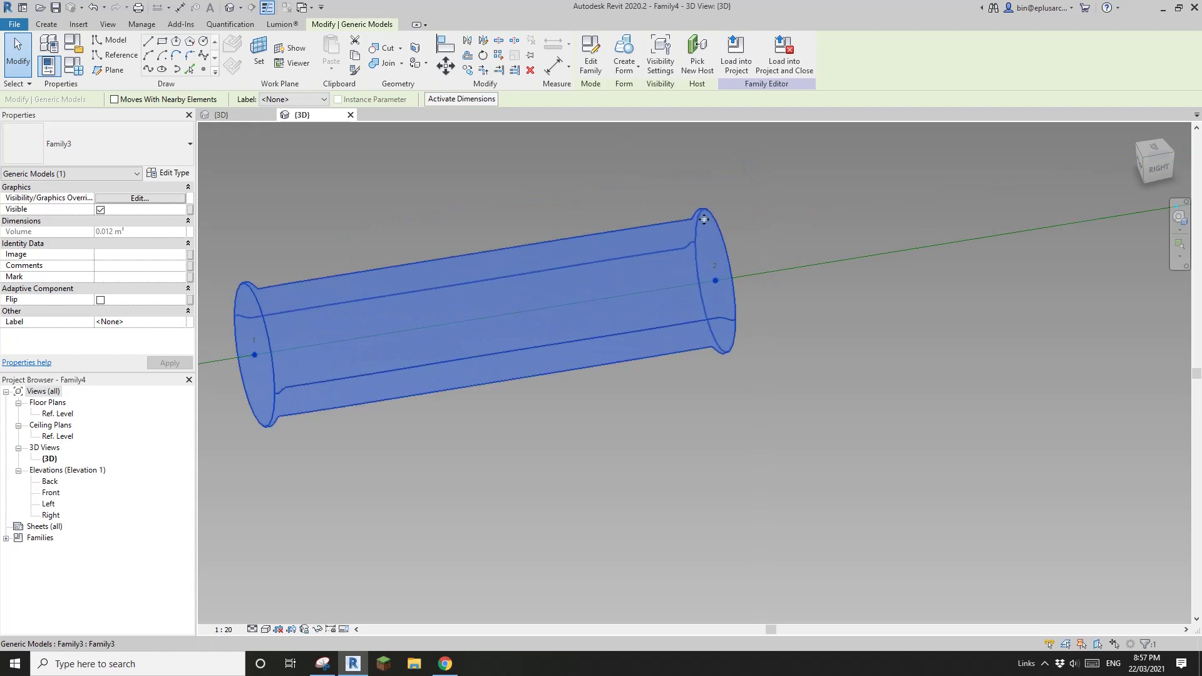
{"action": "scroll", "coordinate": [603, 176], "scroll_direction": "down", "scroll_amount": 2}
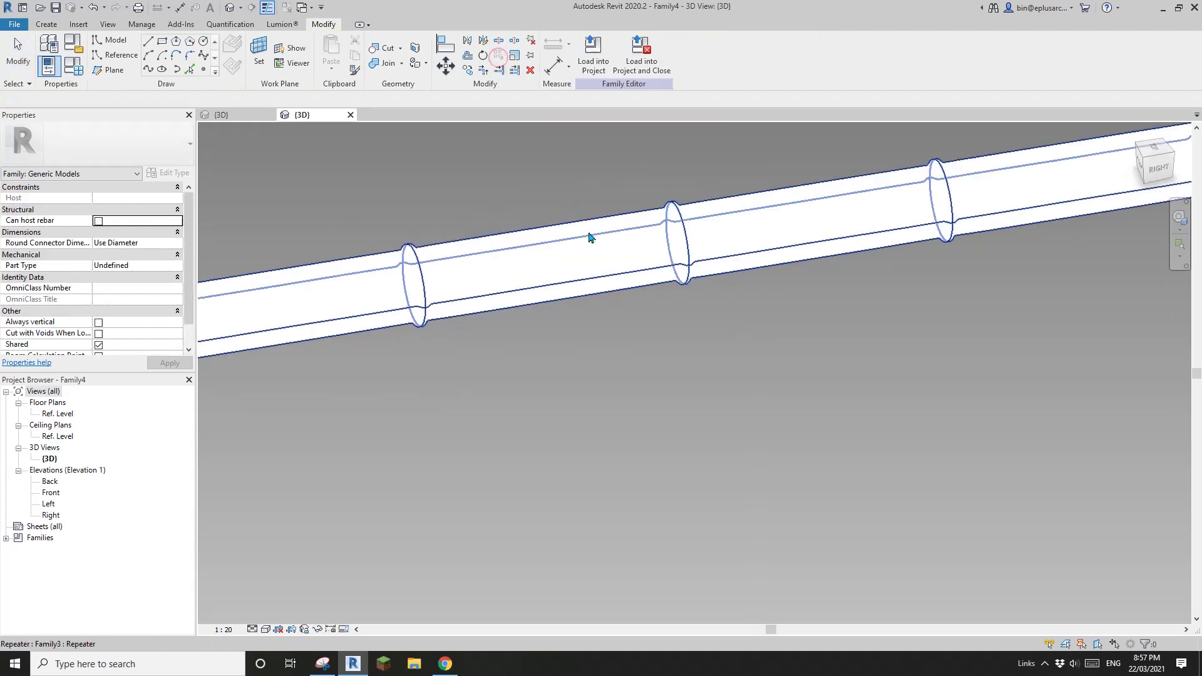
Examine the repeated bamboo segments and their joints along the full length of the pole.
{"action": "scroll", "coordinate": [606, 303], "scroll_direction": "down", "scroll_amount": 4}
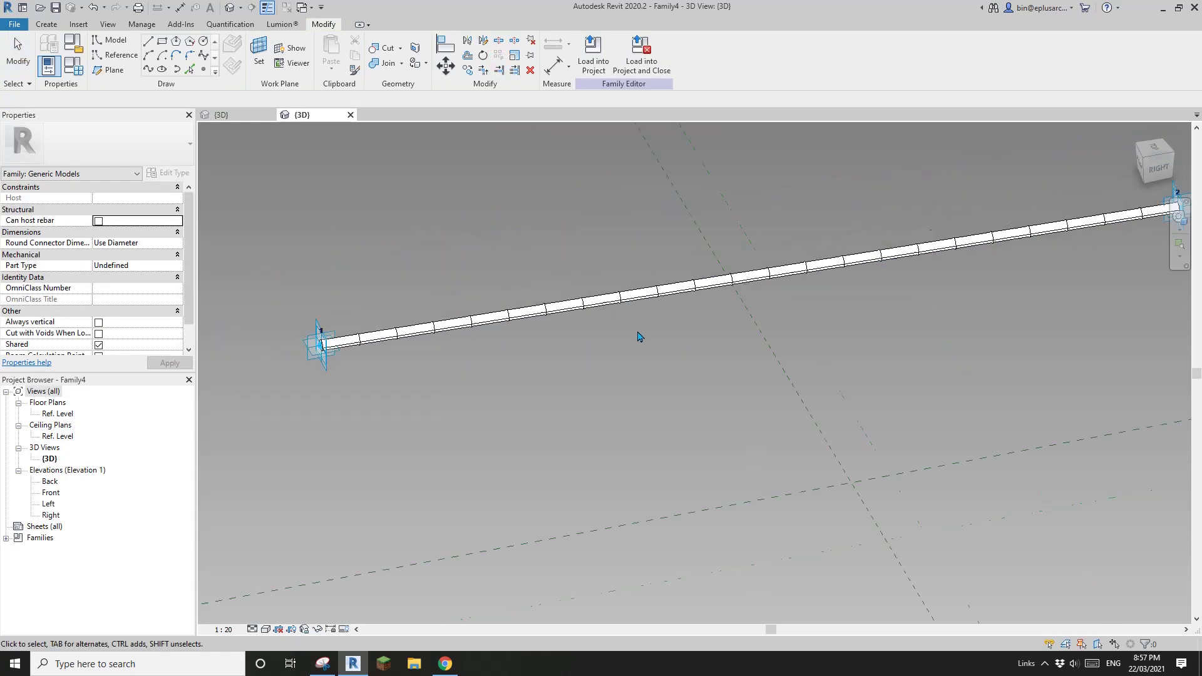
{"action": "middle_click_drag", "start_coordinate": [639, 336], "coordinate": [711, 321], "text": "shift"}
{"action": "scroll", "coordinate": [730, 316], "scroll_direction": "up", "scroll_amount": 2}
{"action": "scroll", "coordinate": [636, 339], "scroll_direction": "down", "scroll_amount": 1}
{"action": "scroll", "coordinate": [579, 331], "scroll_direction": "up", "scroll_amount": 3}
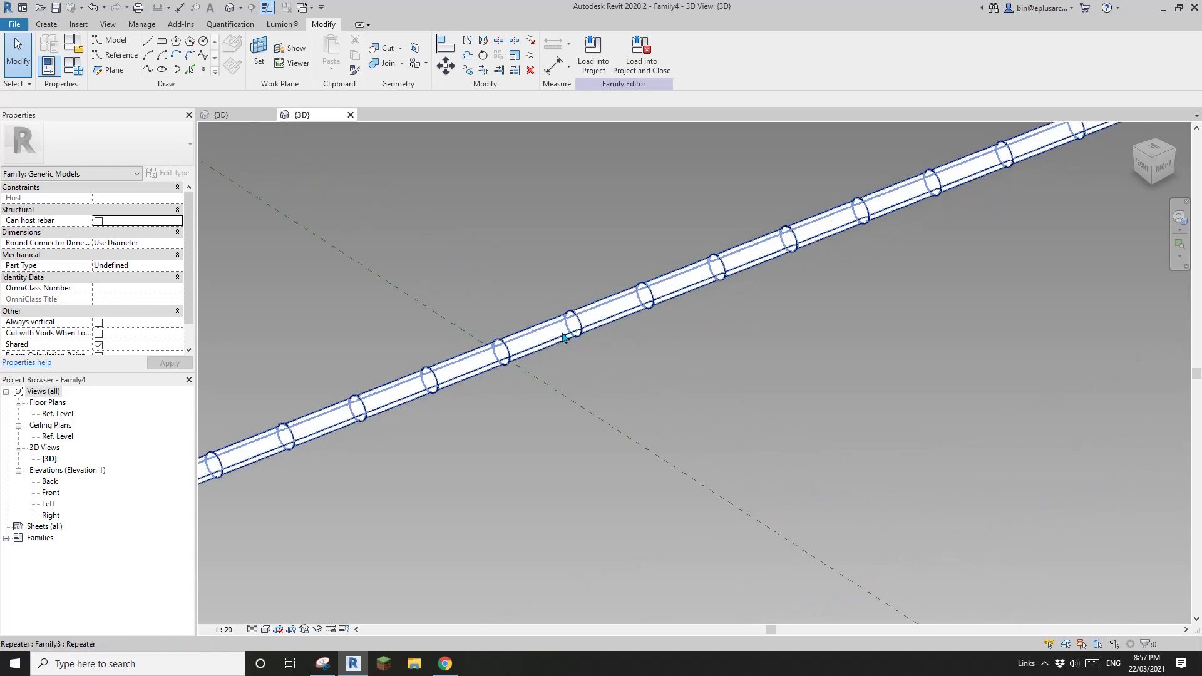
{"action": "scroll", "coordinate": [564, 337], "scroll_direction": "down", "scroll_amount": 2}
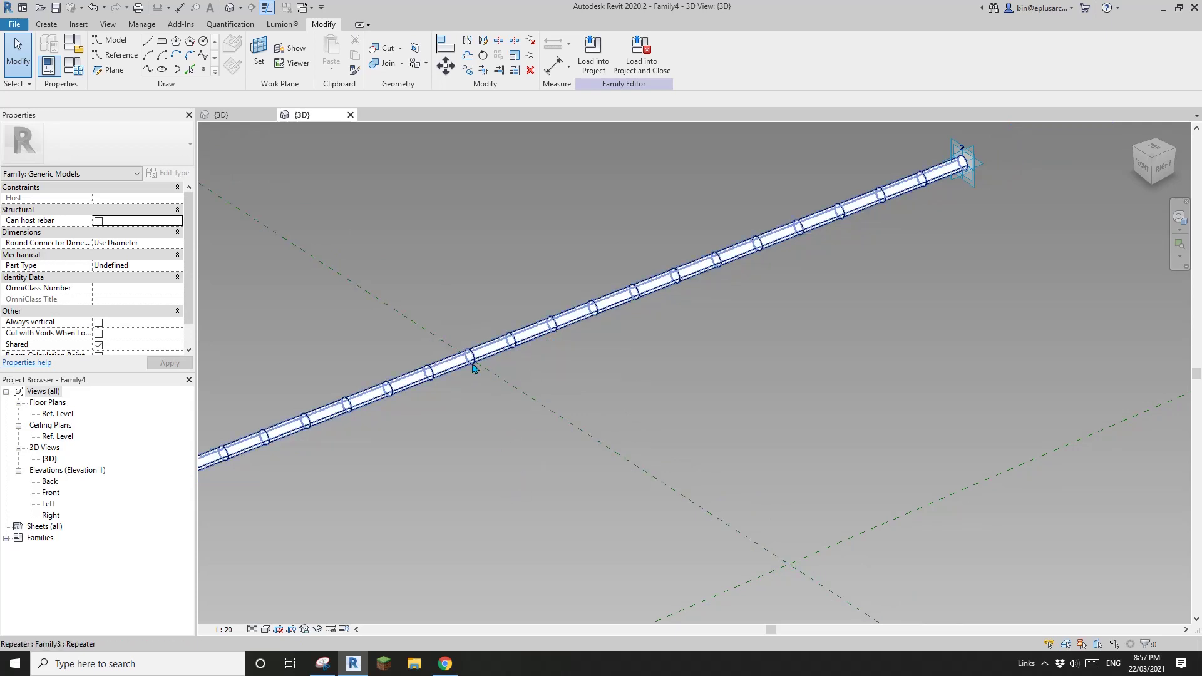
{"action": "scroll", "coordinate": [534, 345], "scroll_direction": "up", "scroll_amount": 2}
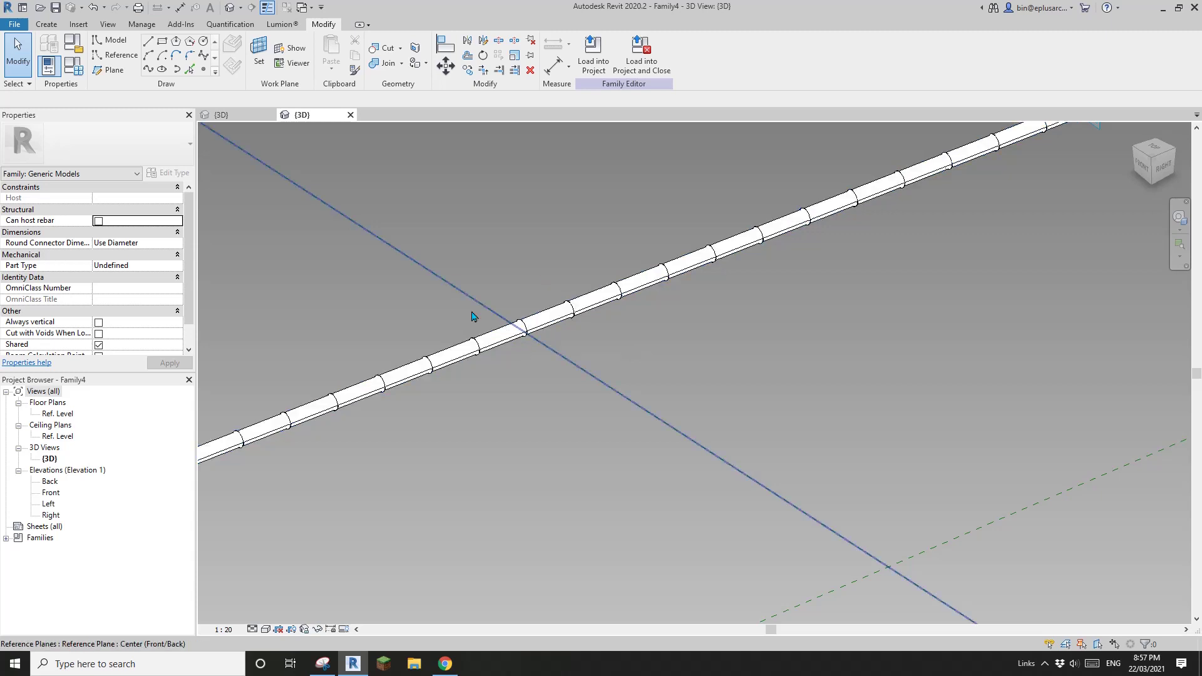
Temporarily hide the bamboo repeater to reach the divided path beneath it.
{"action": "left_click", "coordinate": [397, 376]}
{"action": "key", "text": "h"}
{"action": "key", "text": "h"}
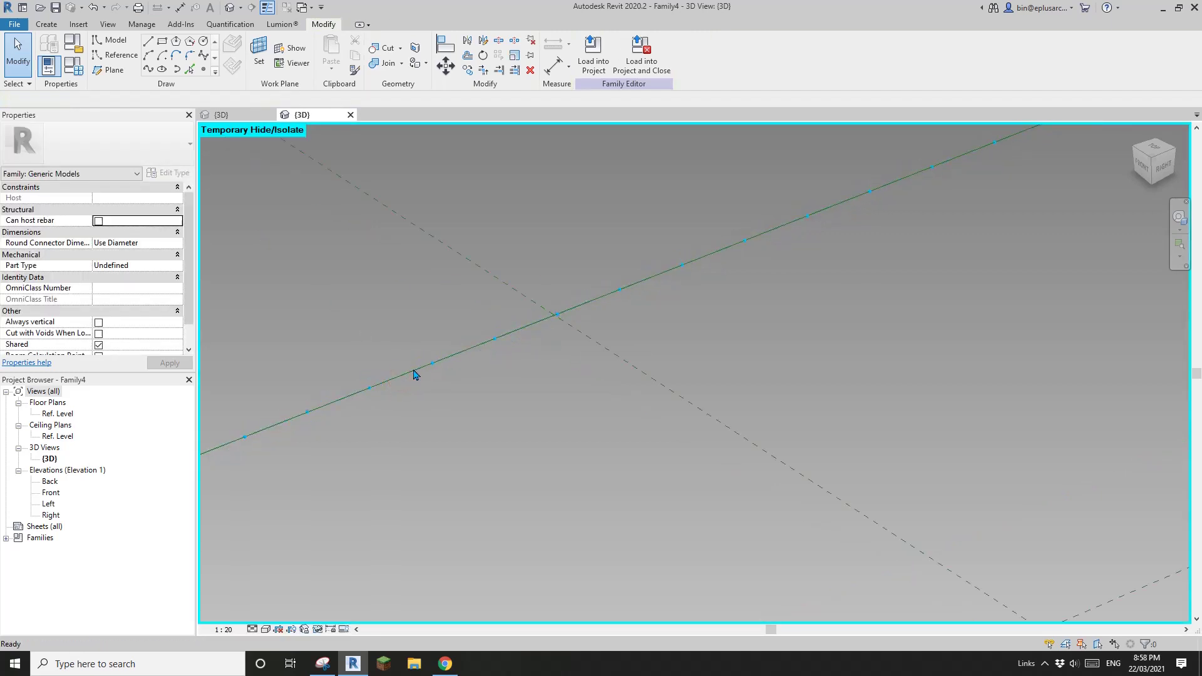
Set the divided path's maximum distance to 900 mm and restore the temporarily hidden bamboo repeater.
{"action": "left_click", "coordinate": [411, 374]}
{"action": "left_click", "coordinate": [107, 232]}
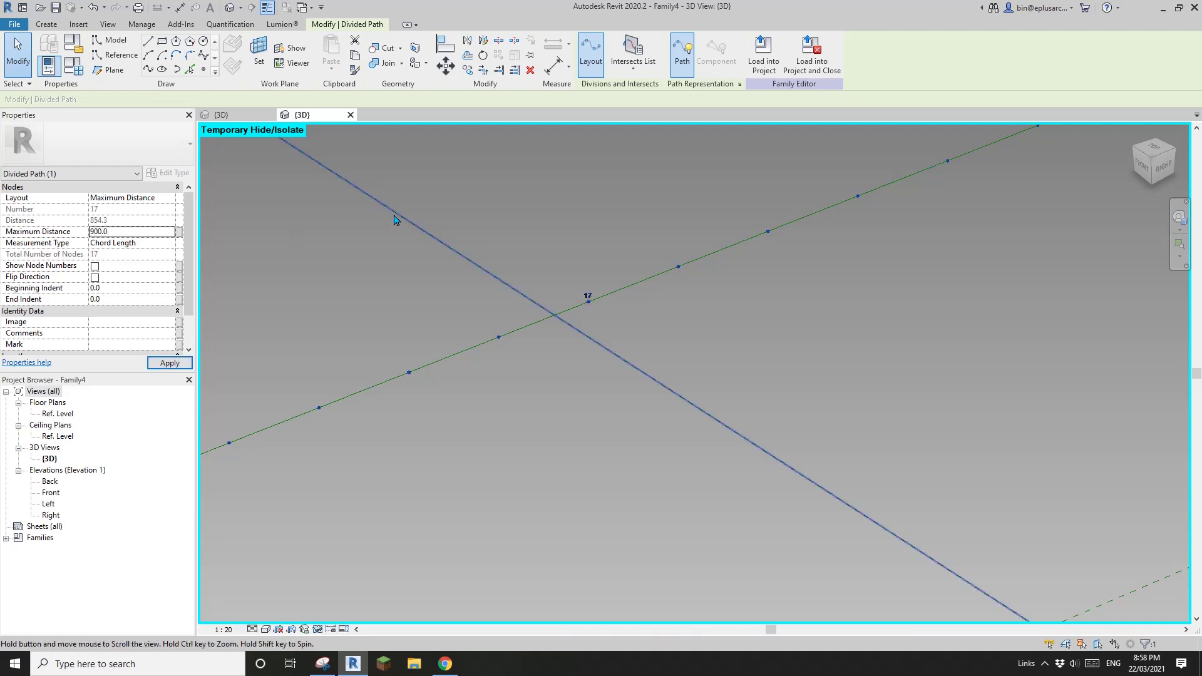
{"action": "left_click", "coordinate": [435, 235]}
{"action": "key", "text": "h"}
{"action": "key", "text": "r"}
{"action": "scroll", "coordinate": [532, 269], "scroll_direction": "down", "scroll_amount": 4}
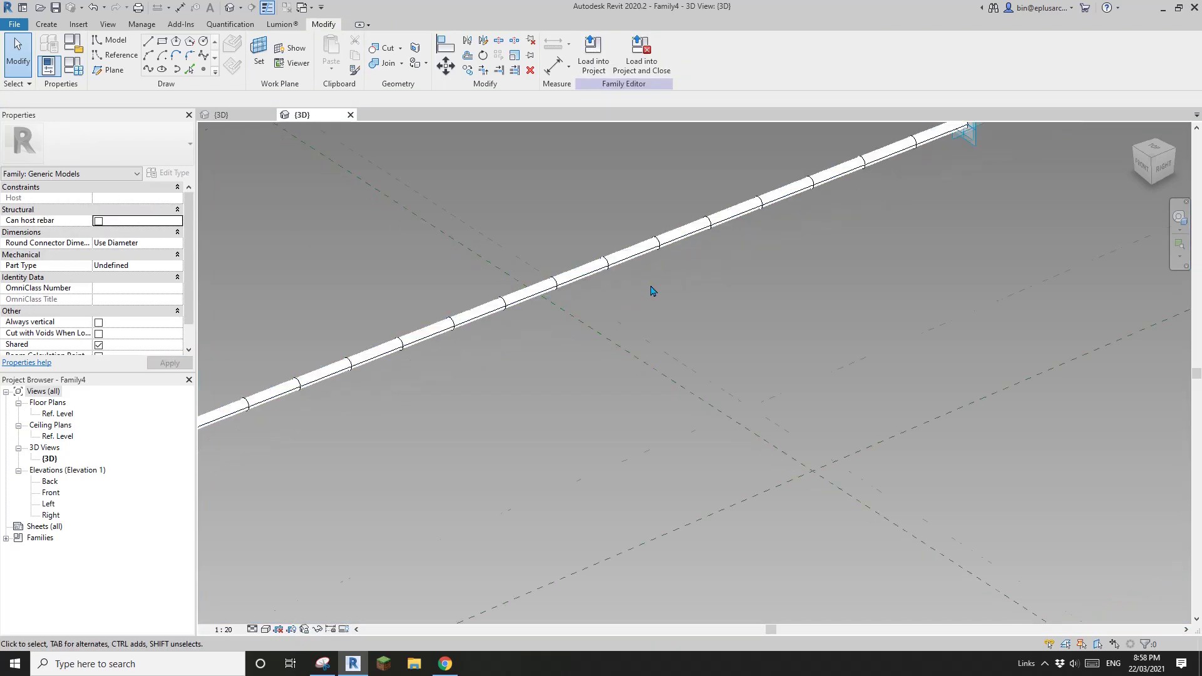
{"action": "middle_click_drag", "start_coordinate": [671, 283], "coordinate": [551, 322], "text": "shift"}
{"action": "scroll", "coordinate": [547, 328], "scroll_direction": "up", "scroll_amount": 10}
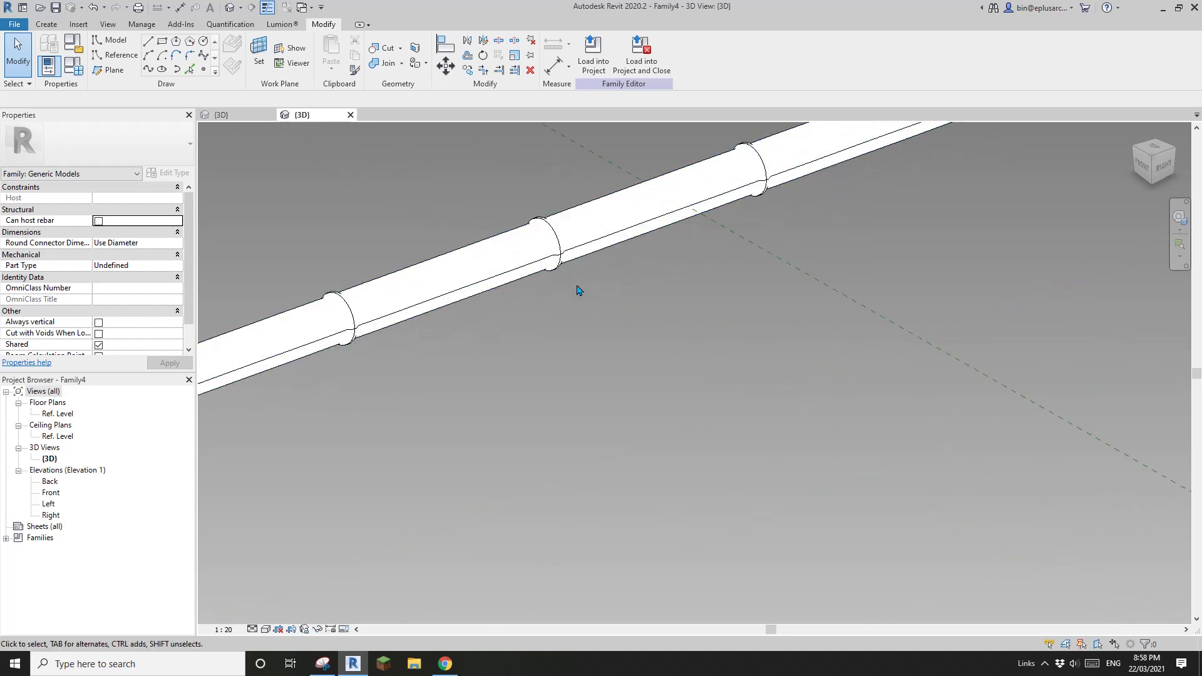
{"action": "scroll", "coordinate": [476, 303], "scroll_direction": "up", "scroll_amount": 3}
{"action": "scroll", "coordinate": [488, 300], "scroll_direction": "down", "scroll_amount": 10}
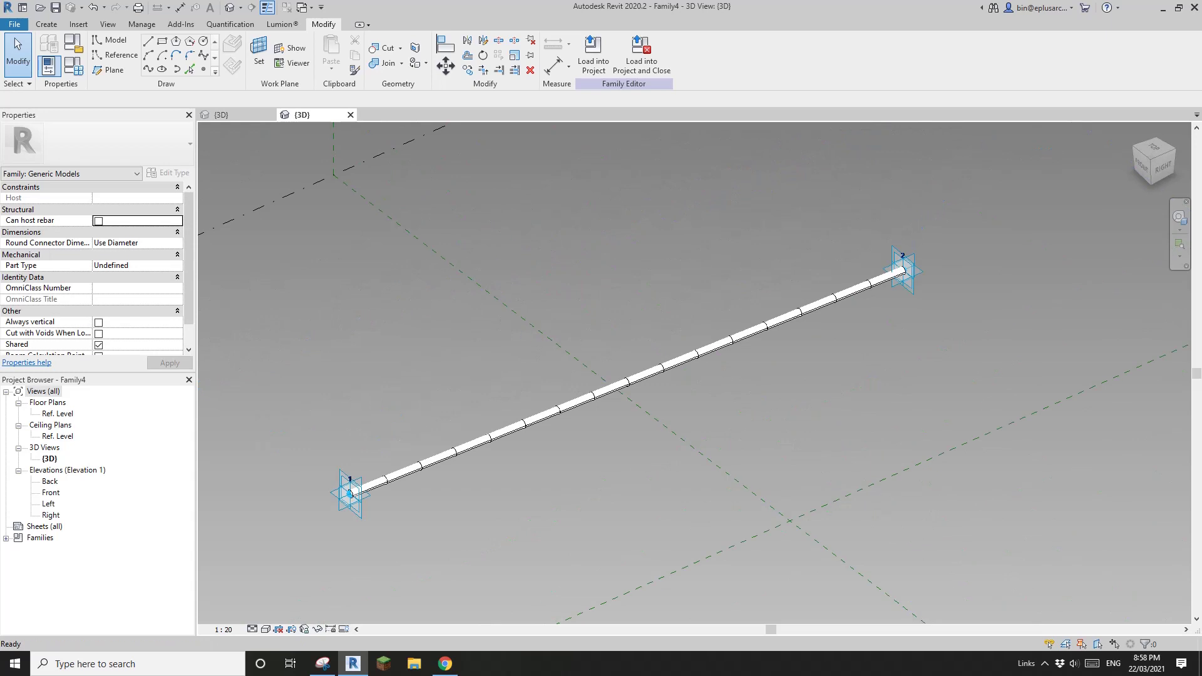
Create a new project, choosing another listed template in place of Construction Template.
{"action": "left_click", "coordinate": [17, 24]}
{"action": "left_click", "coordinate": [82, 72]}
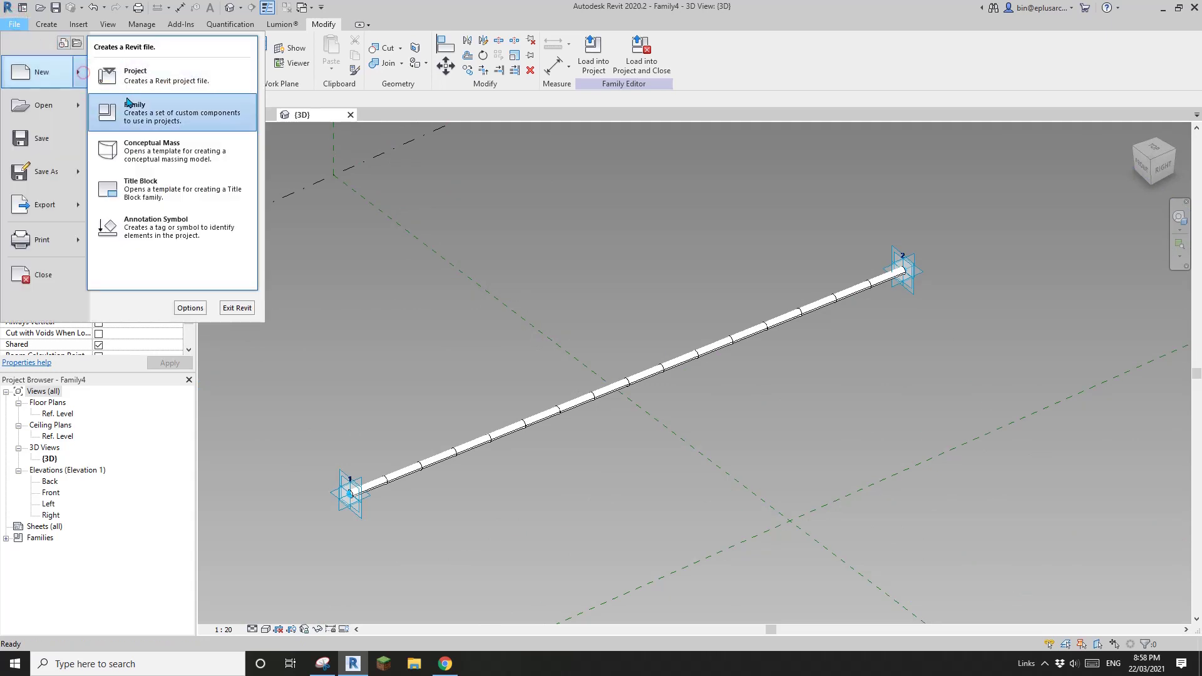
{"action": "left_click", "coordinate": [148, 90]}
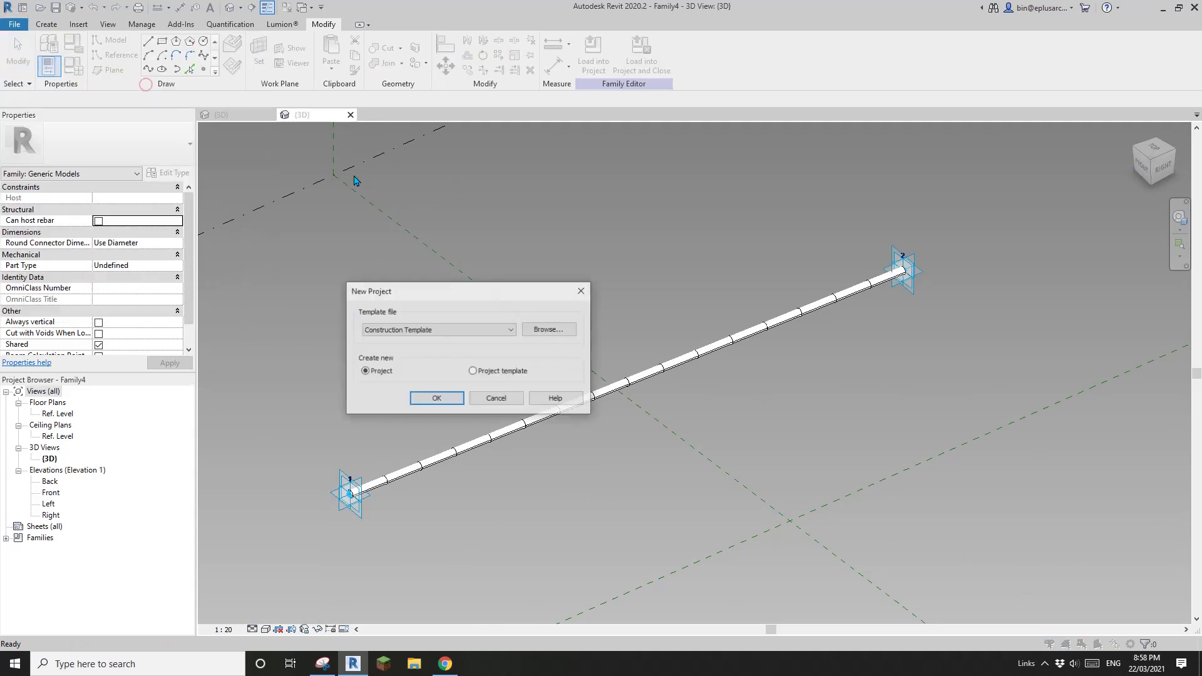
{"action": "left_click", "coordinate": [485, 329]}
{"action": "left_click", "coordinate": [389, 355]}
{"action": "left_click", "coordinate": [436, 400]}
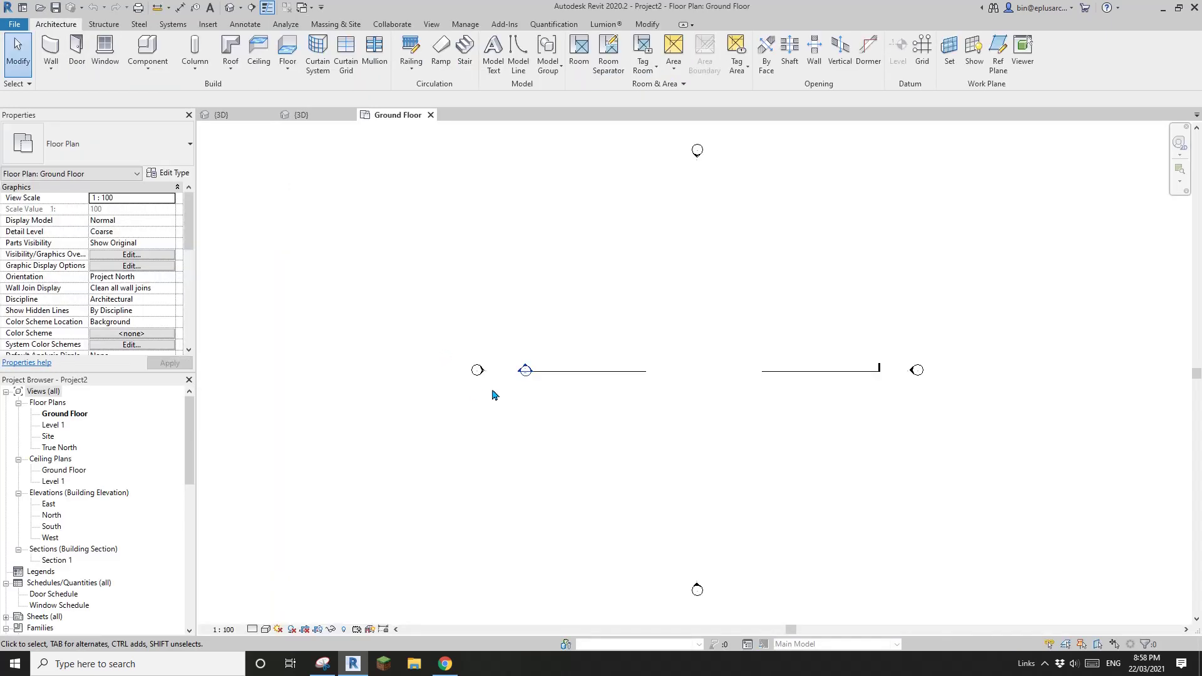
Draw a rectangle of Double brick - 270 walls on the Ground Floor, about 23730 by 15730 mm.
{"action": "key", "text": "w"}
{"action": "key", "text": "a"}
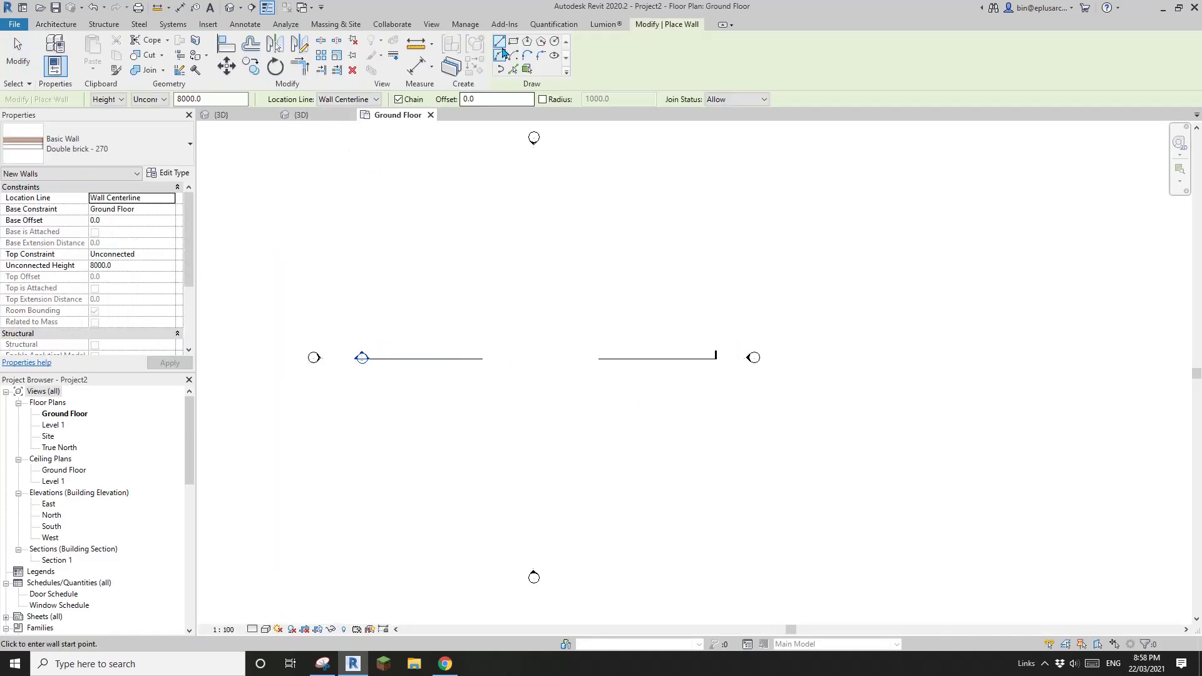
{"action": "left_click", "coordinate": [514, 42]}
{"action": "left_click", "coordinate": [459, 296]}
{"action": "left_click", "coordinate": [669, 434]}
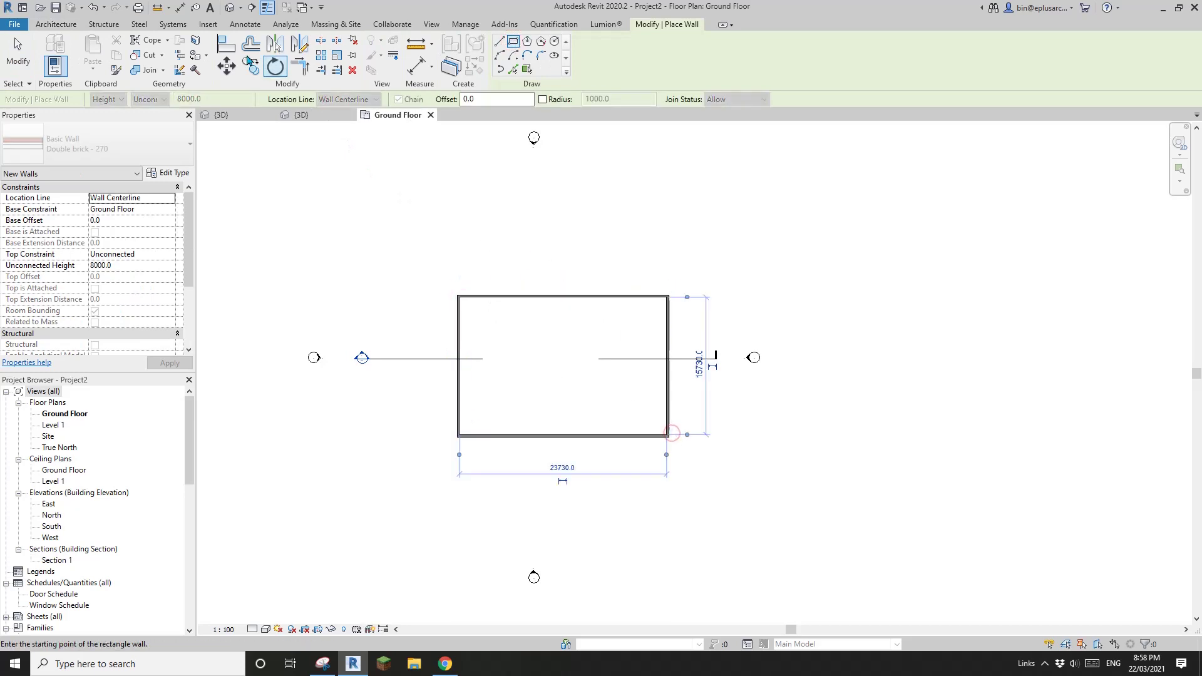
Start a footprint roof on Level 1 in the 3D view, with its boundary following all four walls.
{"action": "left_click", "coordinate": [230, 8]}
{"action": "left_click", "coordinate": [55, 24]}
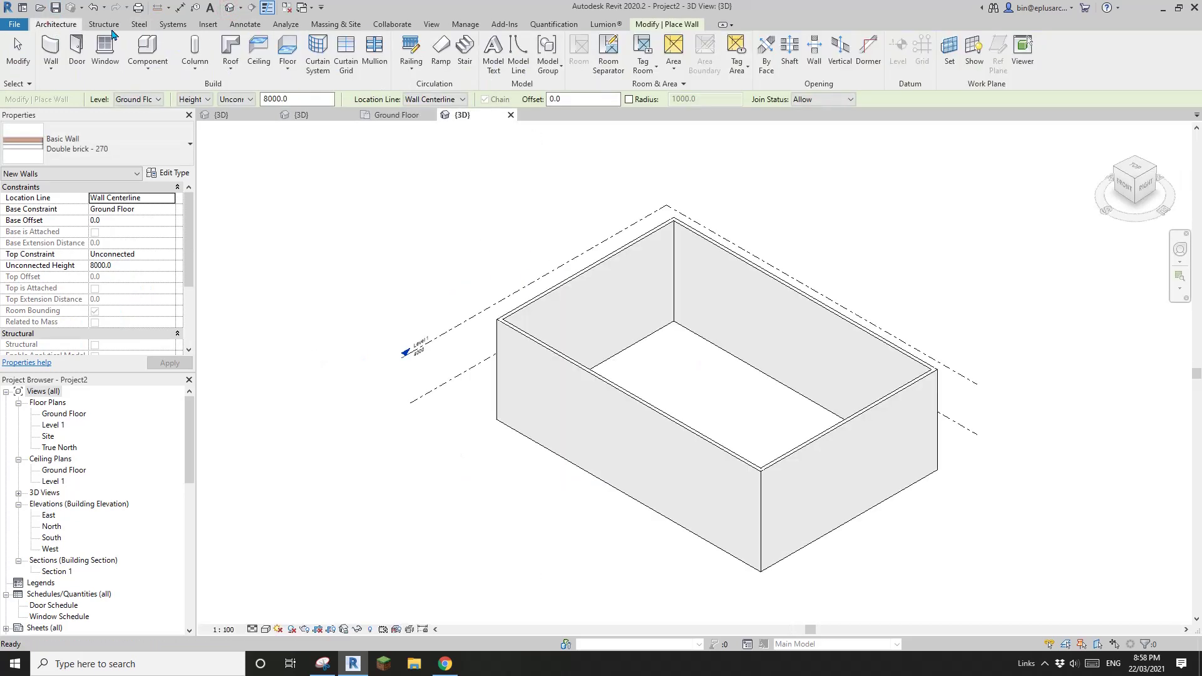
{"action": "left_click", "coordinate": [230, 47]}
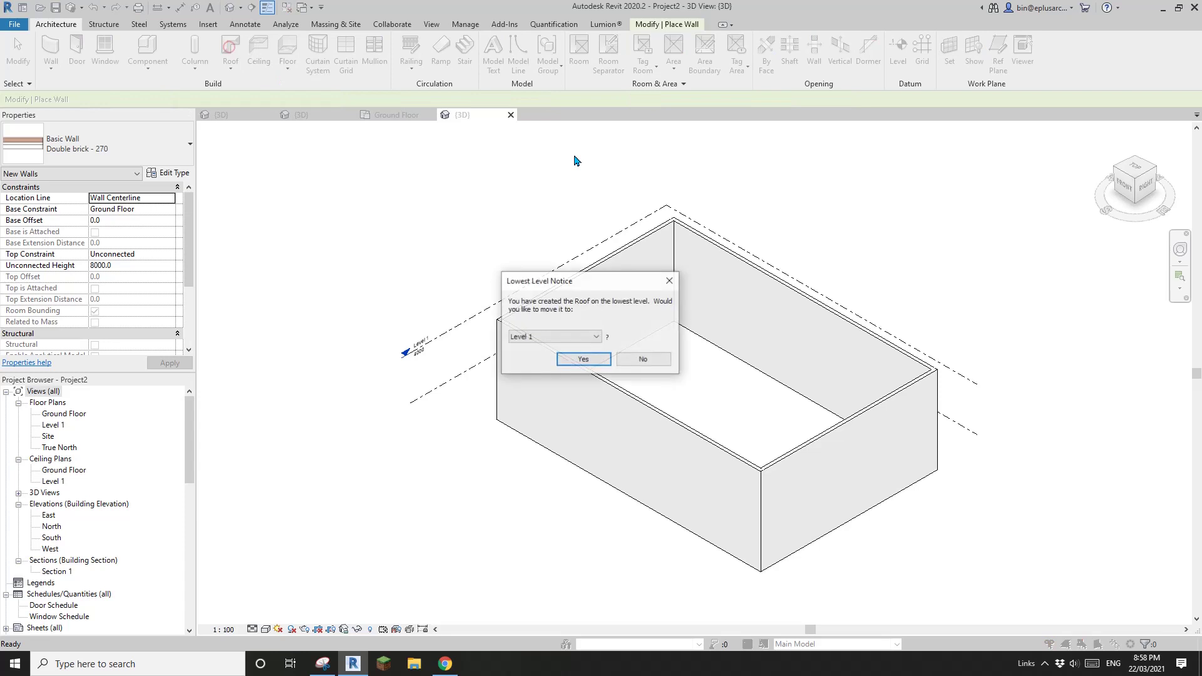
{"action": "left_click", "coordinate": [583, 358]}
{"action": "key", "text": "Tab"}
{"action": "left_click", "coordinate": [637, 438]}
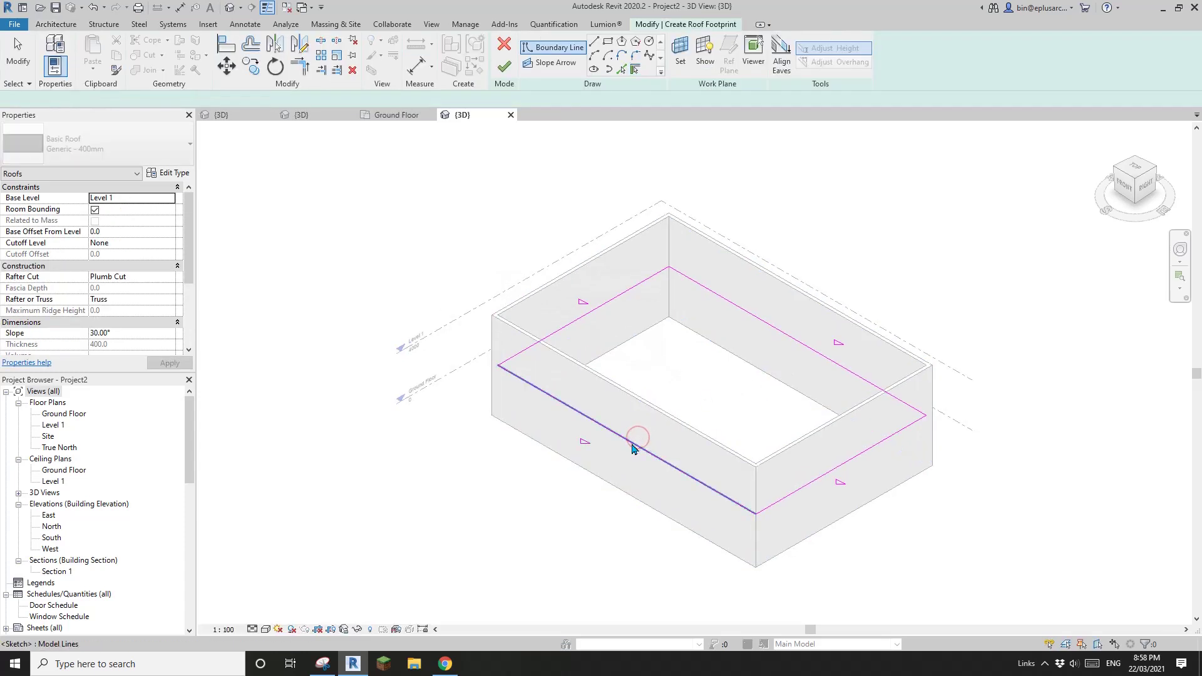
{"action": "key", "text": "Escape"}
{"action": "key", "text": "Escape"}
Move the front and two side edges of the roof boundary outward beyond the walls.
{"action": "middle_click_drag", "start_coordinate": [628, 442], "coordinate": [610, 383]}
{"action": "left_click_drag", "start_coordinate": [645, 408], "coordinate": [582, 444]}
{"action": "left_click_drag", "start_coordinate": [834, 402], "coordinate": [871, 429]}
{"action": "middle_click_drag", "start_coordinate": [648, 264], "coordinate": [641, 266]}
{"action": "left_click_drag", "start_coordinate": [586, 236], "coordinate": [539, 210]}
Make only the back boundary edge define the roof slope at 15° and finish the roof with the walls attached to it.
{"action": "left_click", "coordinate": [579, 243]}
{"action": "key", "text": "Tab"}
{"action": "left_click", "coordinate": [666, 226]}
{"action": "left_click", "coordinate": [259, 99]}
{"action": "left_click_drag", "start_coordinate": [764, 231], "coordinate": [708, 281]}
{"action": "left_click", "coordinate": [259, 98]}
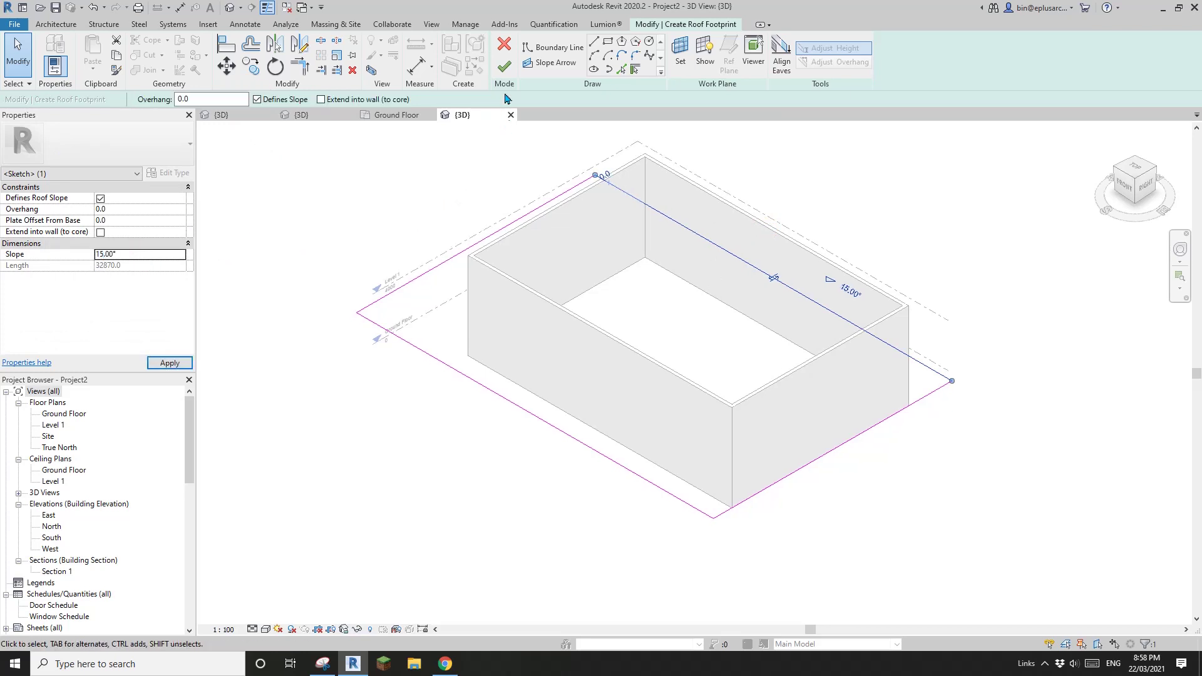
{"action": "left_click", "coordinate": [503, 66]}
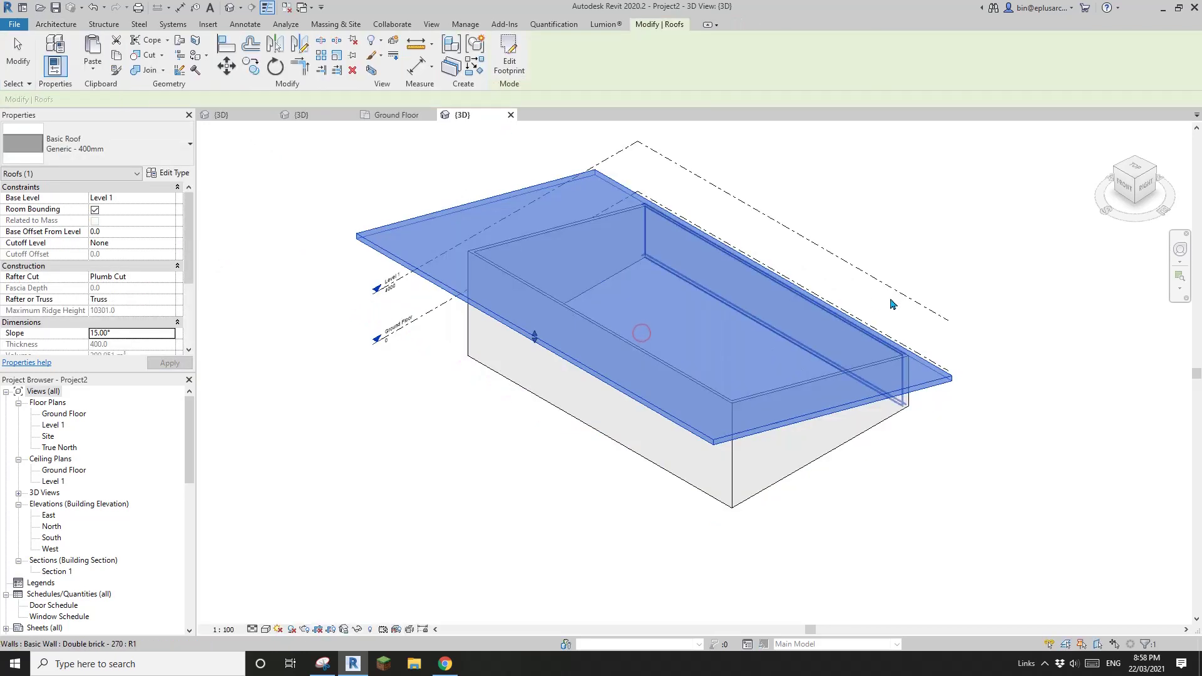
{"action": "left_click", "coordinate": [893, 303]}
Start an in-place model in the Mass category, named Mass 1.
{"action": "middle_click_drag", "start_coordinate": [812, 467], "coordinate": [896, 333], "text": "shift"}
{"action": "middle_click_drag", "start_coordinate": [876, 376], "coordinate": [701, 407], "text": "shift"}
{"action": "left_click", "coordinate": [147, 67]}
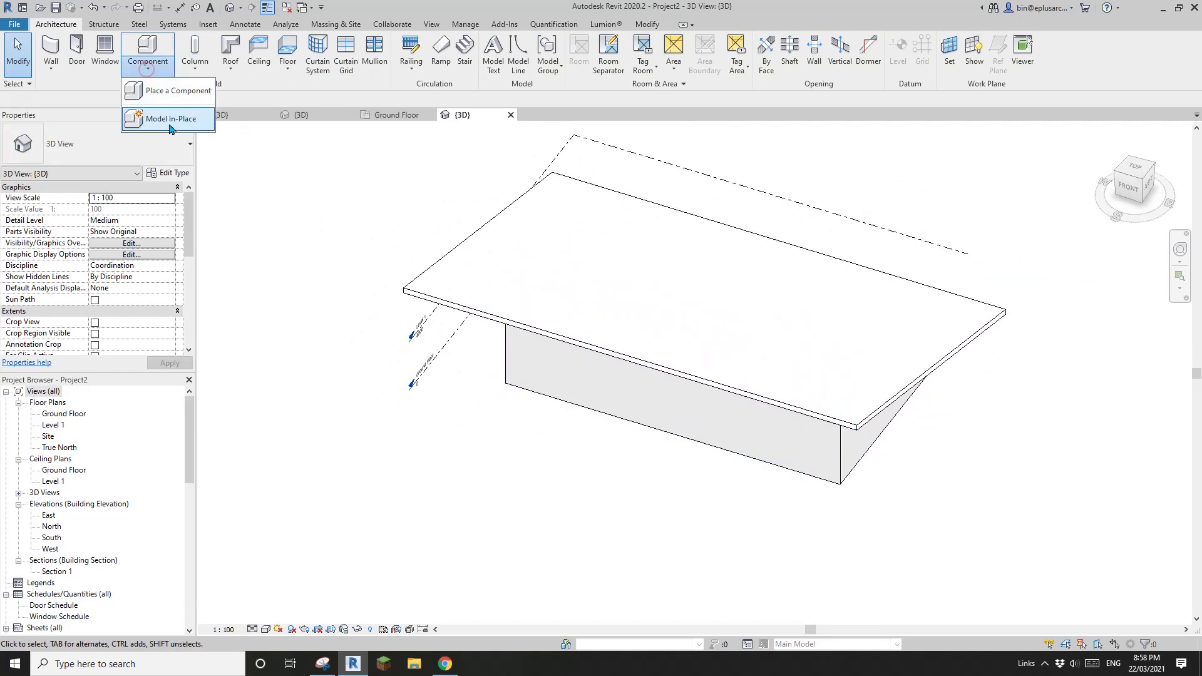
{"action": "left_click", "coordinate": [169, 119]}
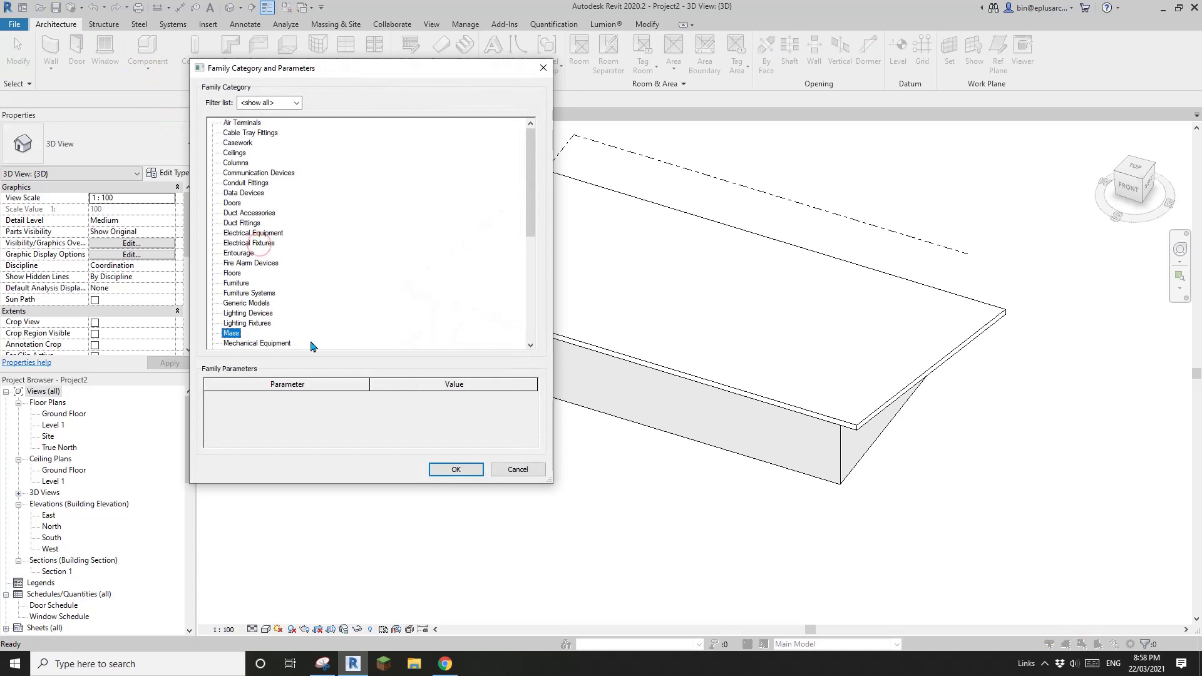
{"action": "left_click", "coordinate": [456, 469]}
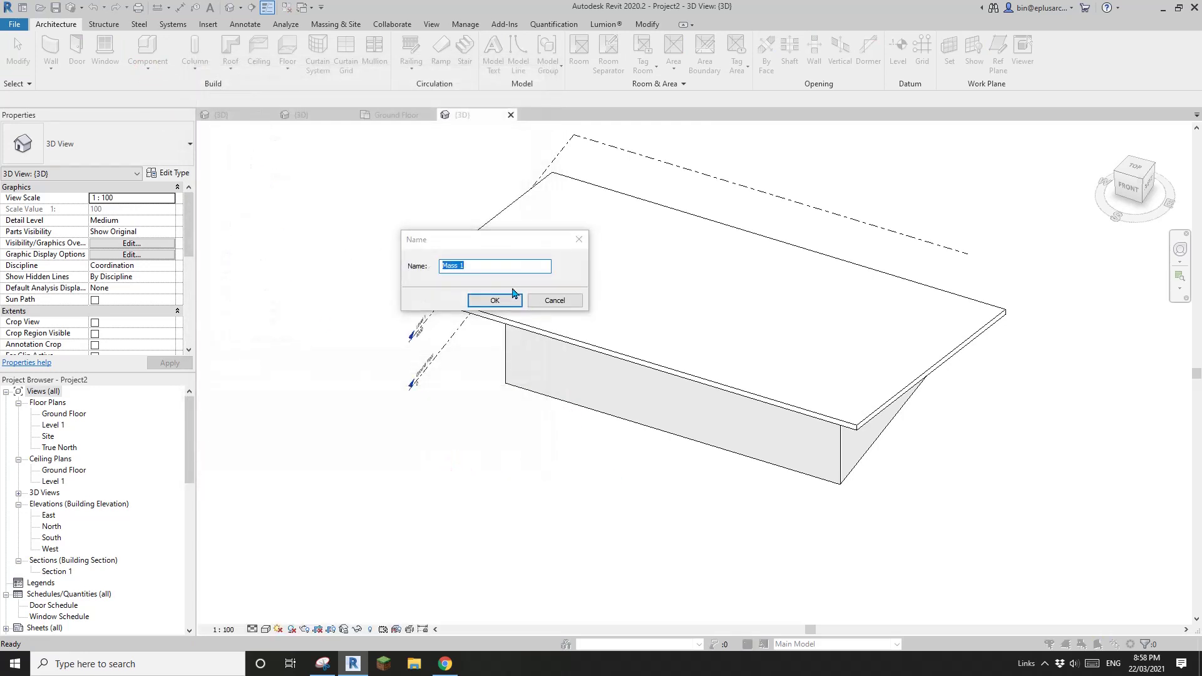
{"action": "left_click", "coordinate": [493, 301]}
{"action": "middle_click_drag", "start_coordinate": [630, 417], "coordinate": [473, 430]}
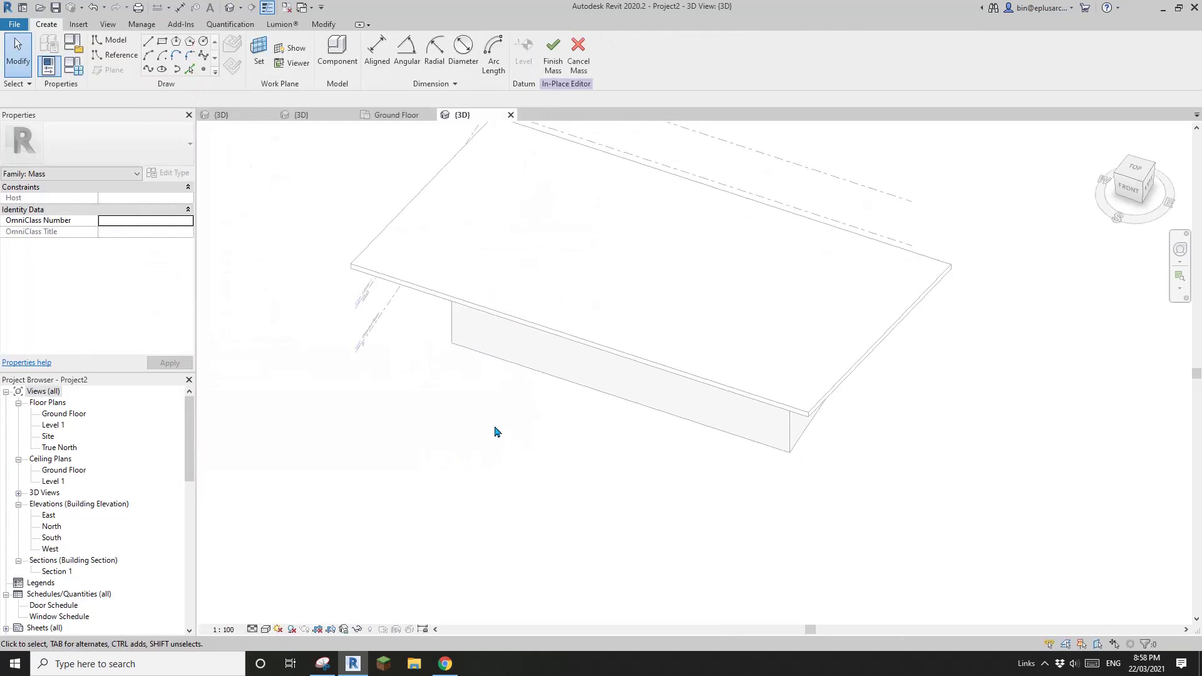
Draw a reference line about 7200 mm long on the Ground Floor plane, diagonally in front of the front wall.
{"action": "left_click", "coordinate": [115, 56]}
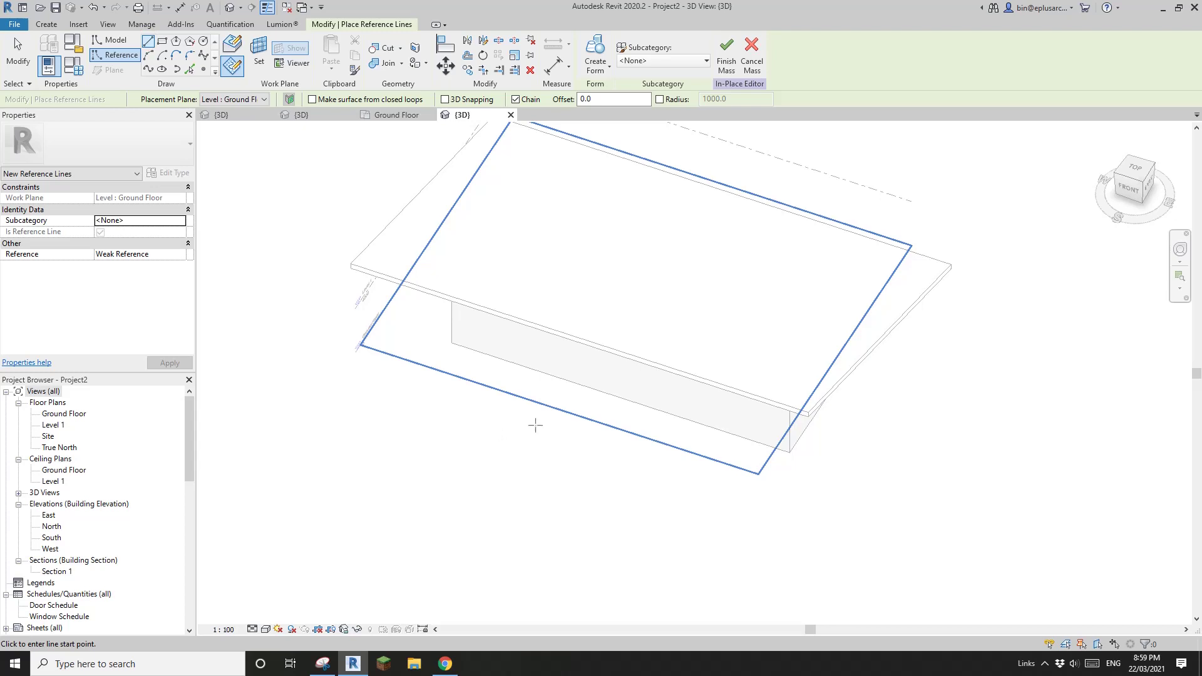
{"action": "left_click", "coordinate": [598, 487]}
{"action": "key", "text": "Escape"}
{"action": "key", "text": "Escape"}
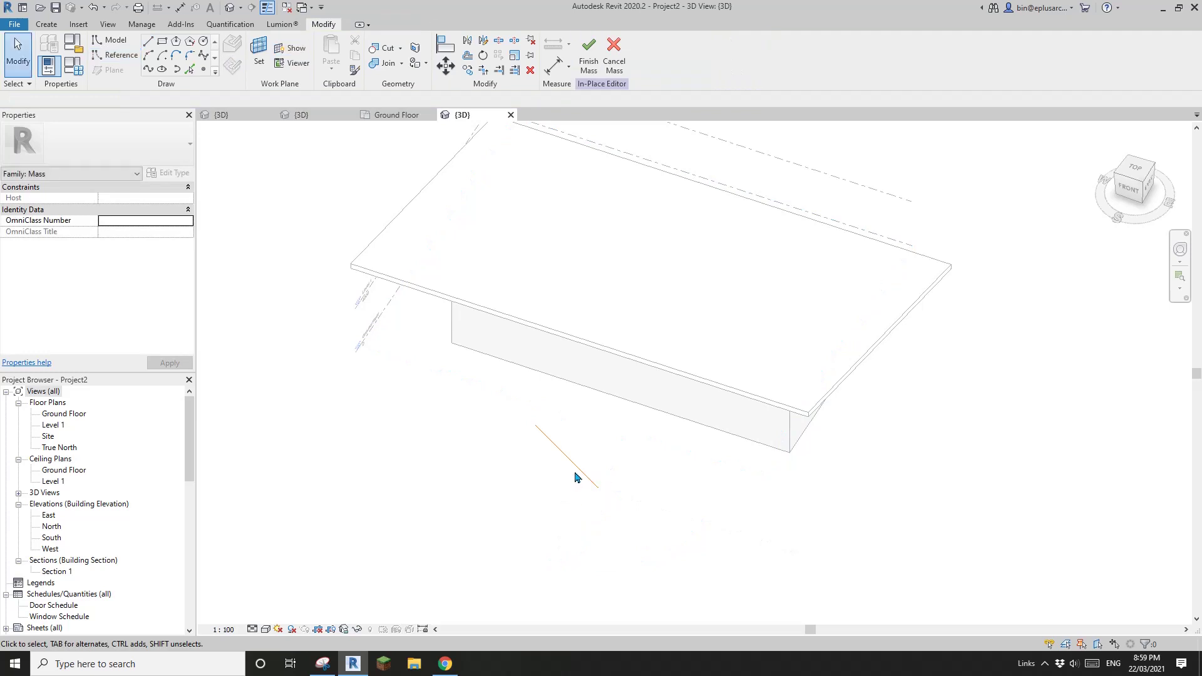
Set the roof's underside as the work plane and draw a reference line on it along the front eave.
{"action": "left_click", "coordinate": [576, 477]}
{"action": "middle_click_drag", "start_coordinate": [576, 477], "coordinate": [525, 264], "text": "shift"}
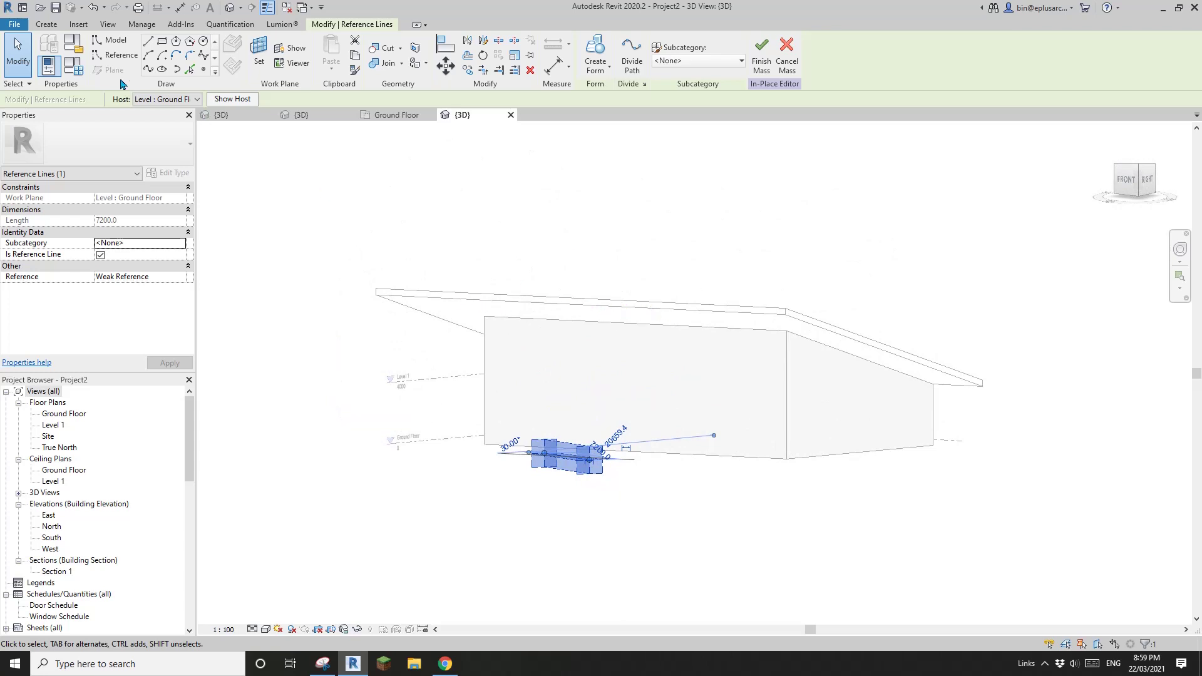
{"action": "left_click", "coordinate": [114, 57]}
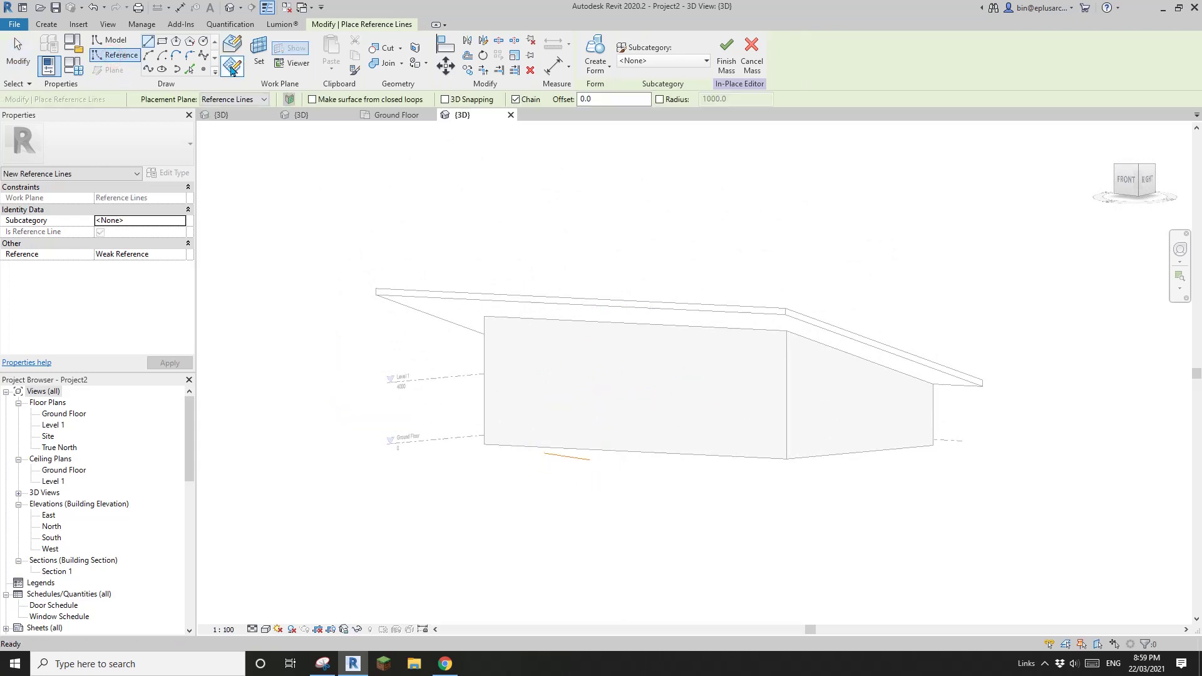
{"action": "left_click", "coordinate": [259, 53]}
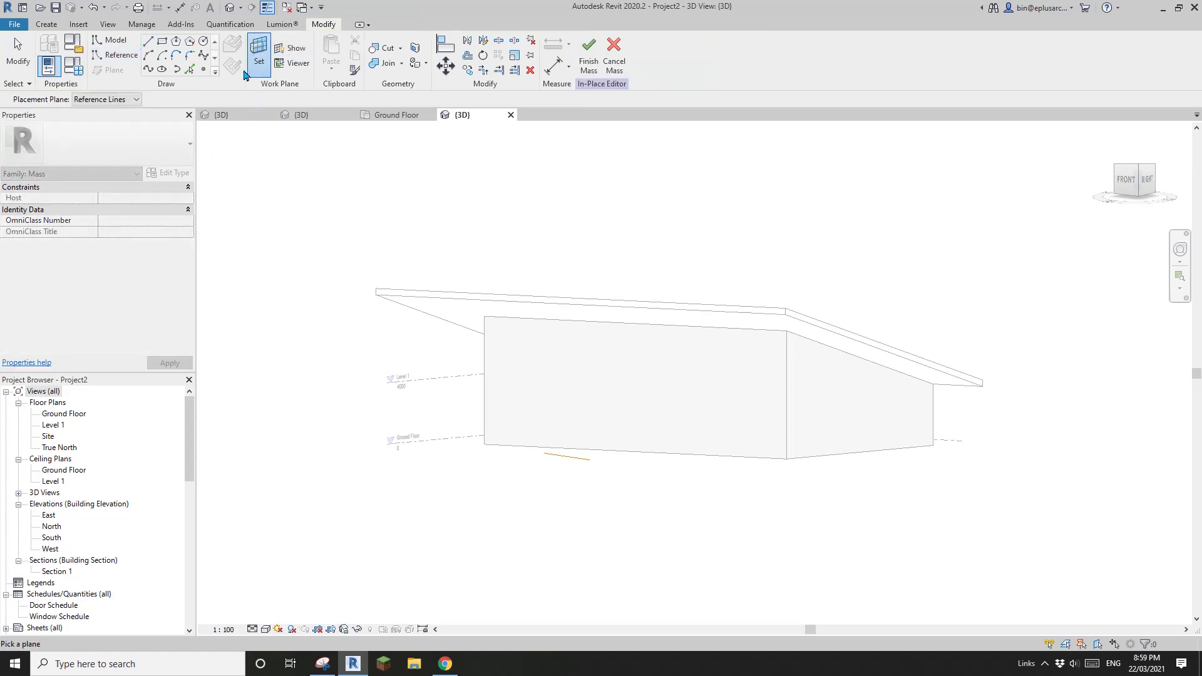
{"action": "left_click", "coordinate": [512, 306]}
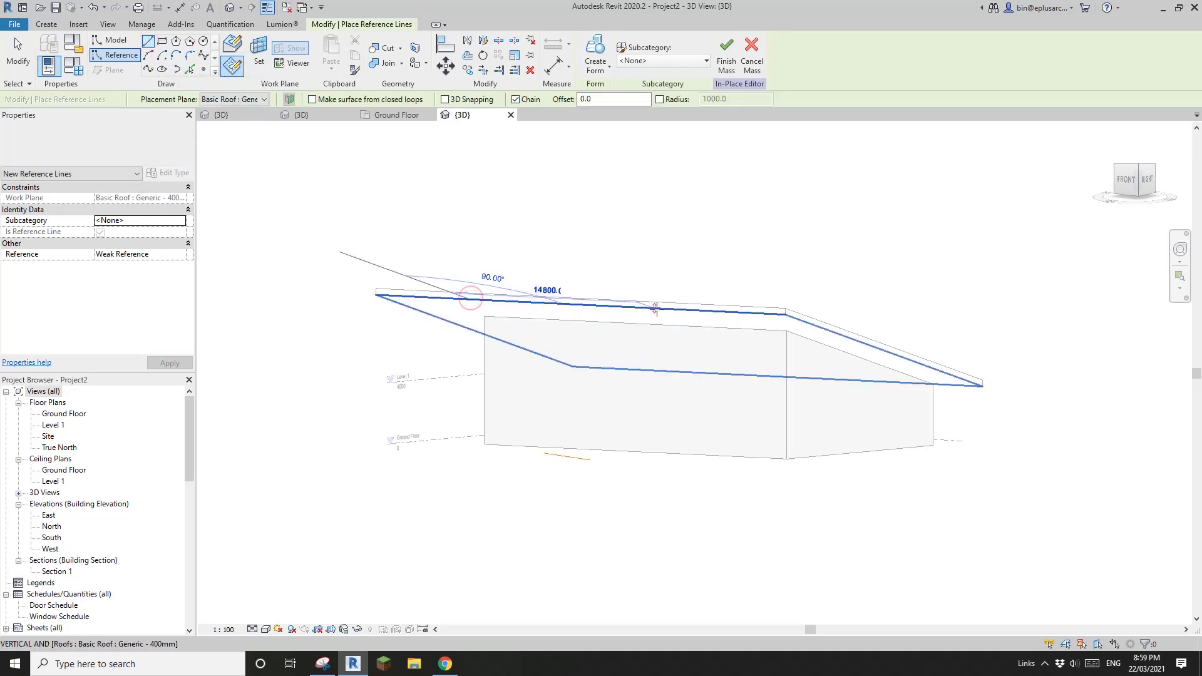
{"action": "left_click", "coordinate": [707, 310]}
{"action": "key", "text": "Escape"}
{"action": "key", "text": "Escape"}
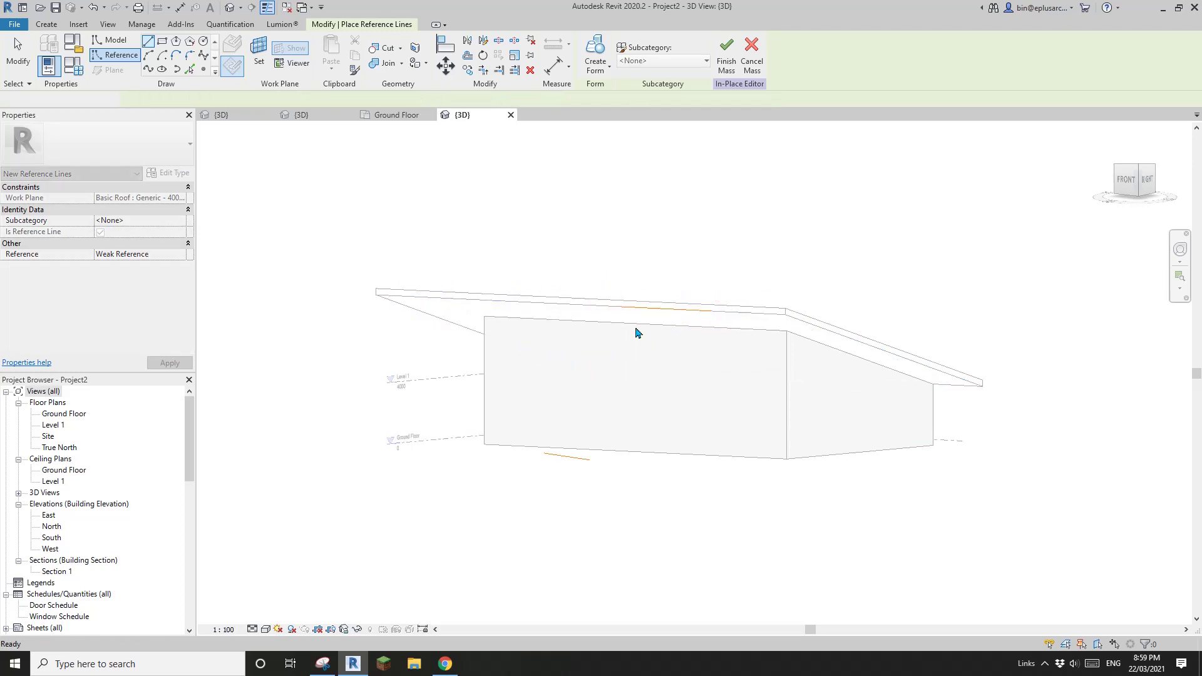
Divide both the roof-edge reference line and the ground reference line into paths with nodes.
{"action": "left_click", "coordinate": [644, 308]}
{"action": "middle_click_drag", "start_coordinate": [601, 361], "coordinate": [569, 305], "text": "shift"}
{"action": "left_click", "coordinate": [571, 441], "text": "ctrl"}
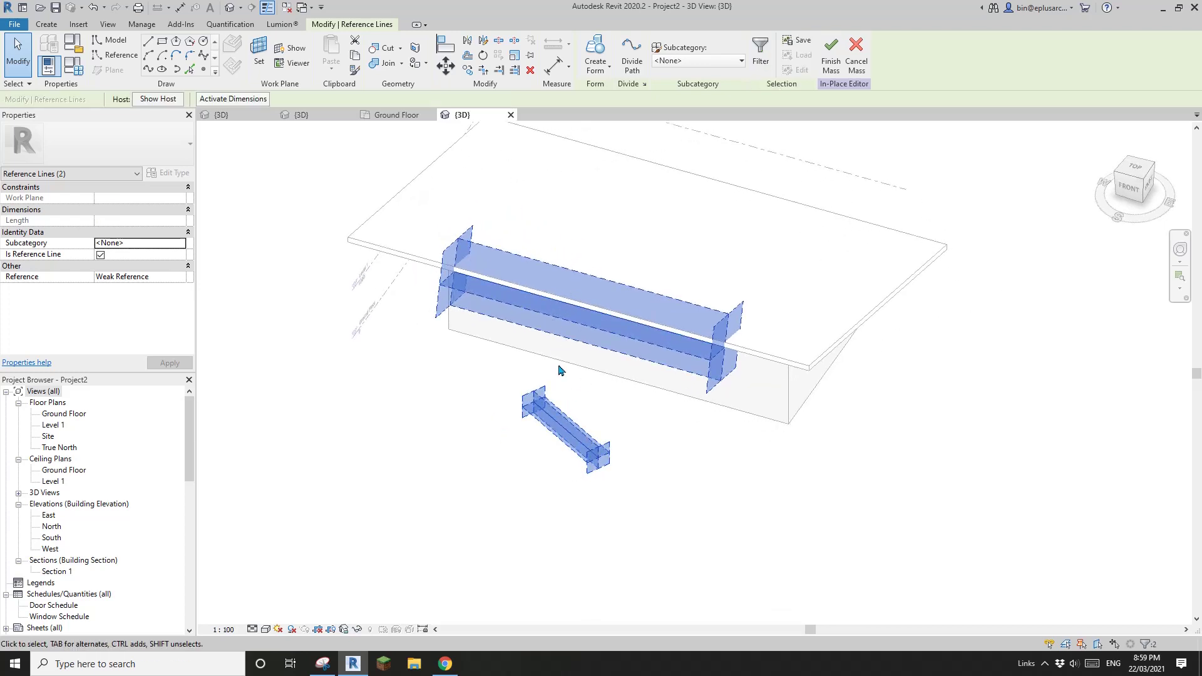
{"action": "left_click", "coordinate": [632, 58]}
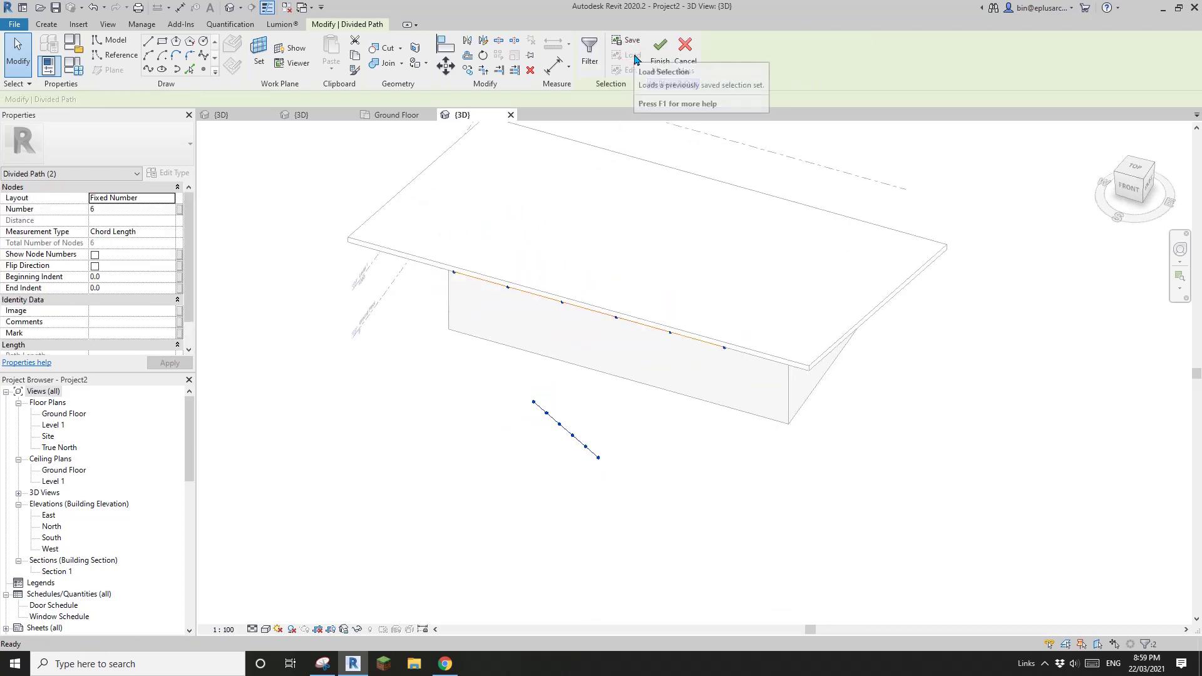
Keep the Fixed Number layout on both divided paths and set the number of nodes to 20.
{"action": "left_click", "coordinate": [170, 199]}
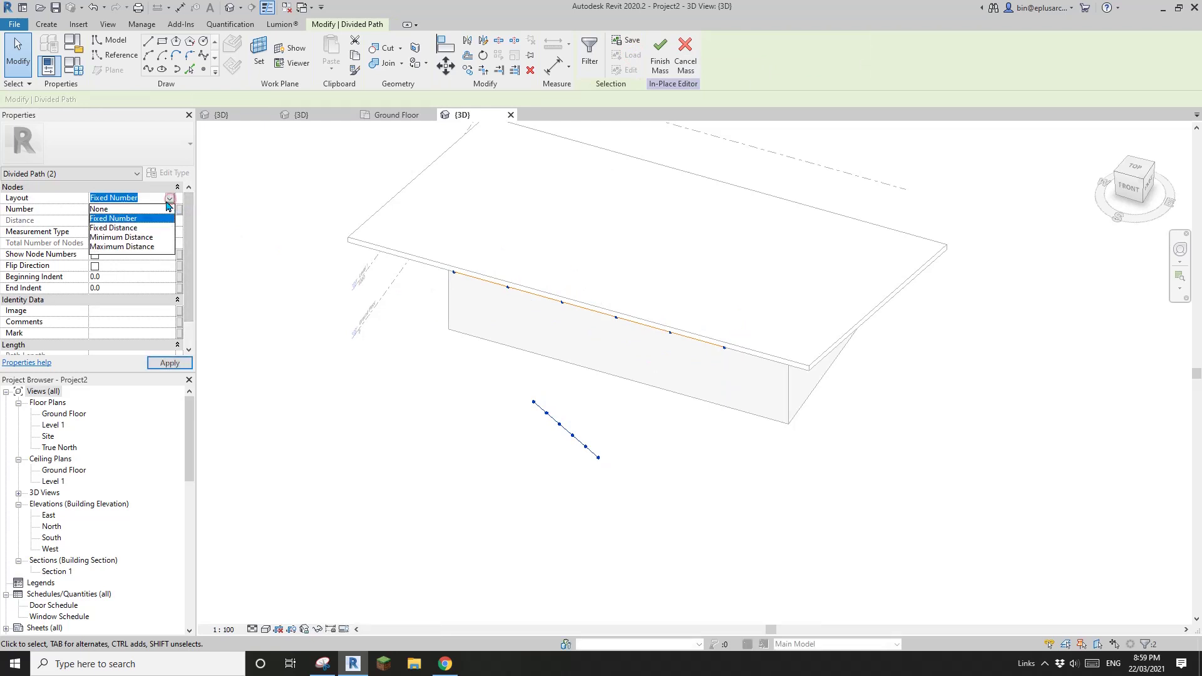
{"action": "left_click", "coordinate": [121, 219]}
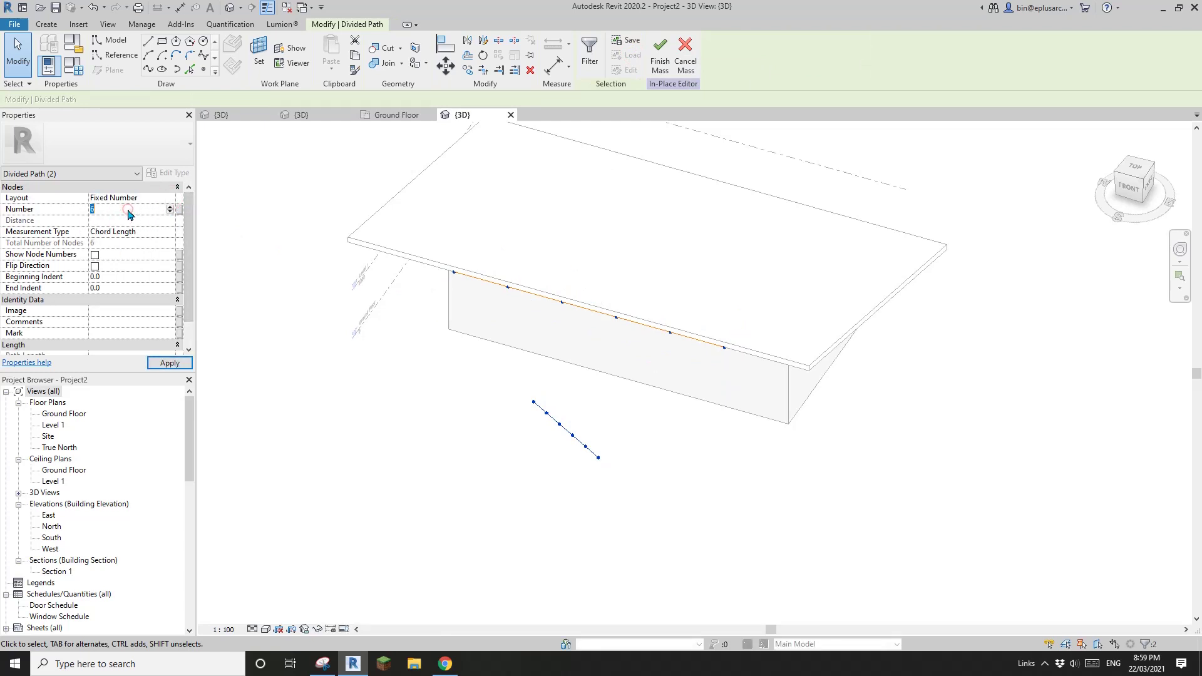
{"action": "key", "text": "Return"}
{"action": "scroll", "coordinate": [581, 433], "scroll_direction": "up", "scroll_amount": 1}
{"action": "middle_click_drag", "start_coordinate": [569, 298], "coordinate": [535, 408], "text": "shift"}
{"action": "left_click", "coordinate": [397, 261]}
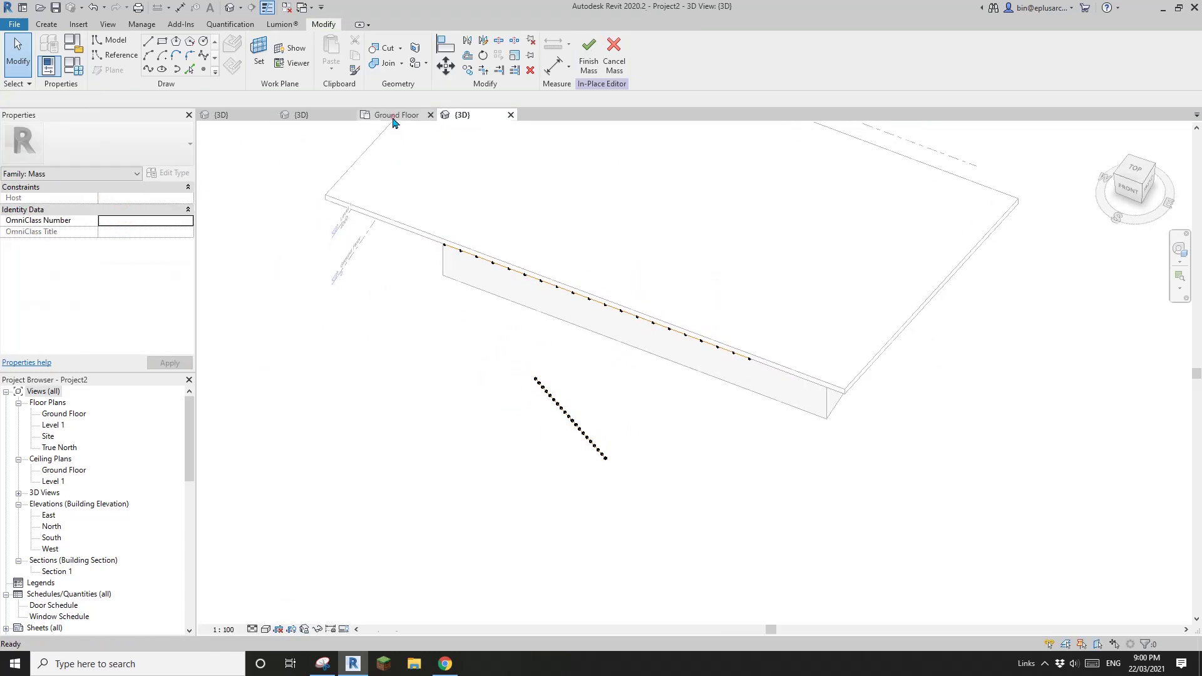
Load the bamboo pole family Family4 into Project2.
{"action": "left_click", "coordinate": [394, 115]}
{"action": "left_click", "coordinate": [316, 115]}
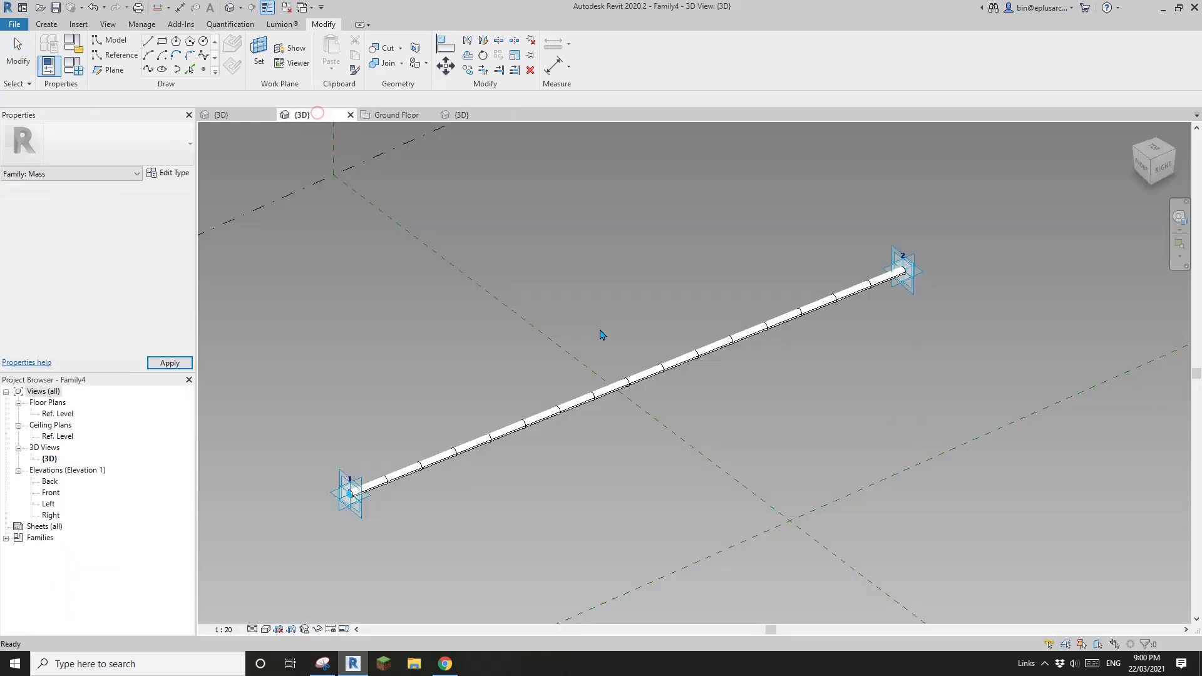
{"action": "left_click", "coordinate": [593, 45]}
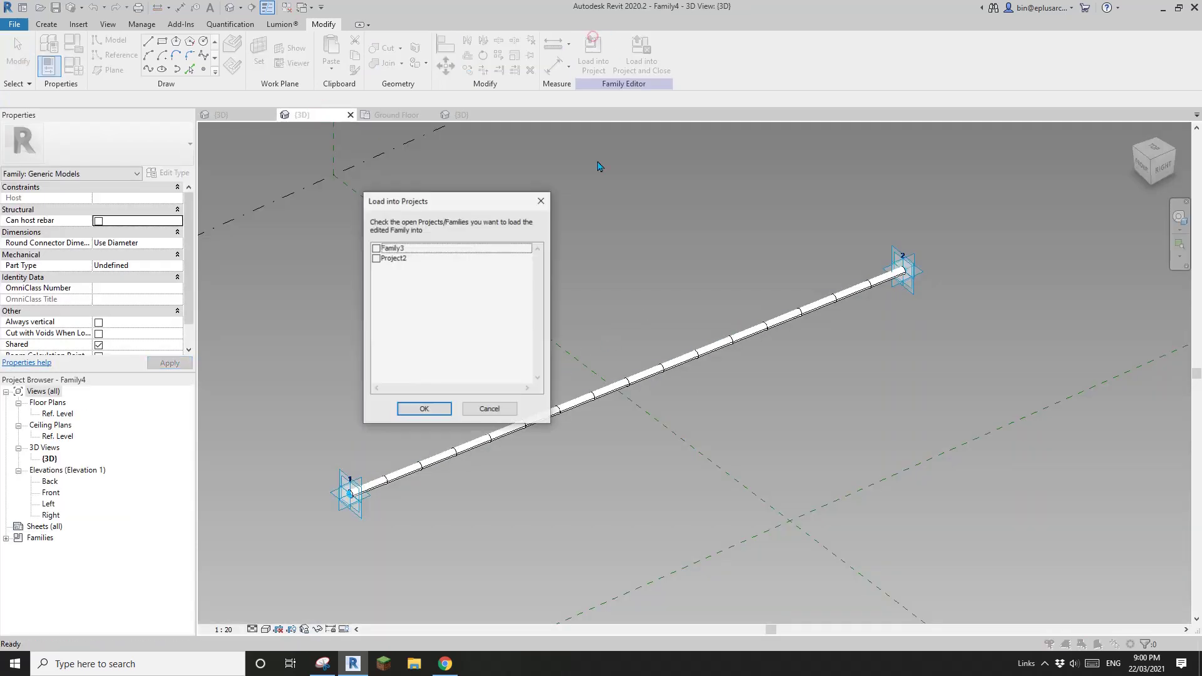
{"action": "left_click", "coordinate": [376, 258]}
{"action": "left_click", "coordinate": [432, 410]}
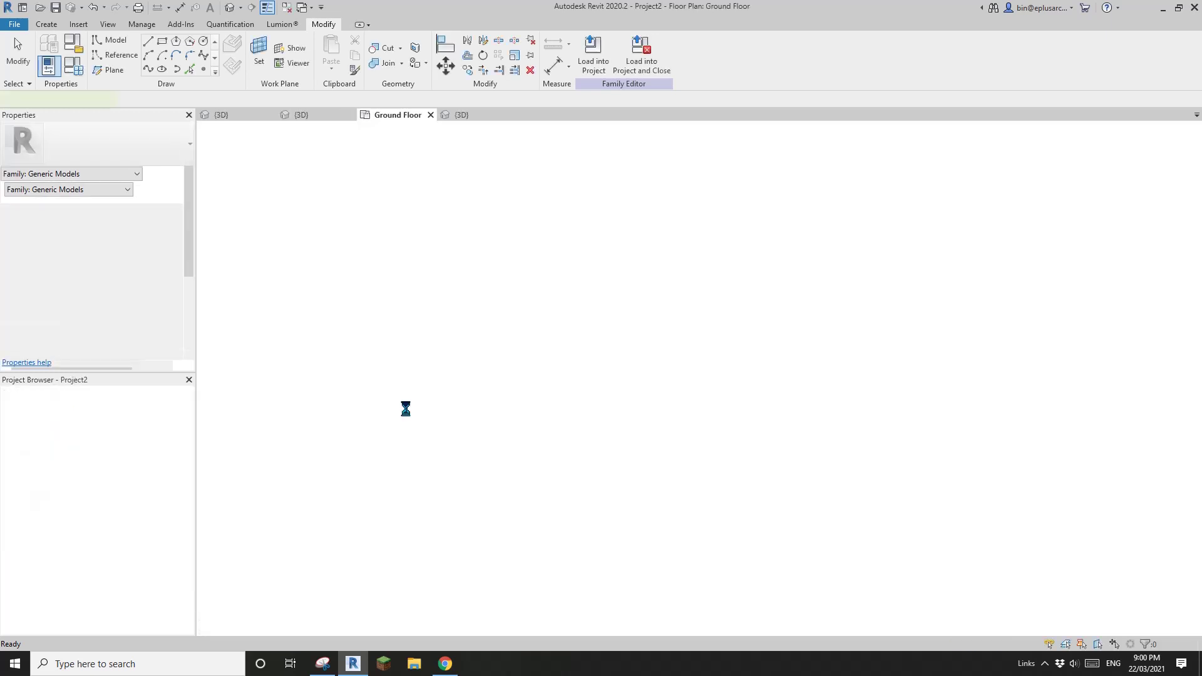
Place one Family4 pole in the 3D view from the ground path's front end node to the corresponding end node on the roof path.
{"action": "left_click", "coordinate": [230, 9]}
{"action": "scroll", "coordinate": [508, 342], "scroll_direction": "up", "scroll_amount": 1}
{"action": "middle_click_drag", "start_coordinate": [513, 341], "coordinate": [573, 381], "text": "shift"}
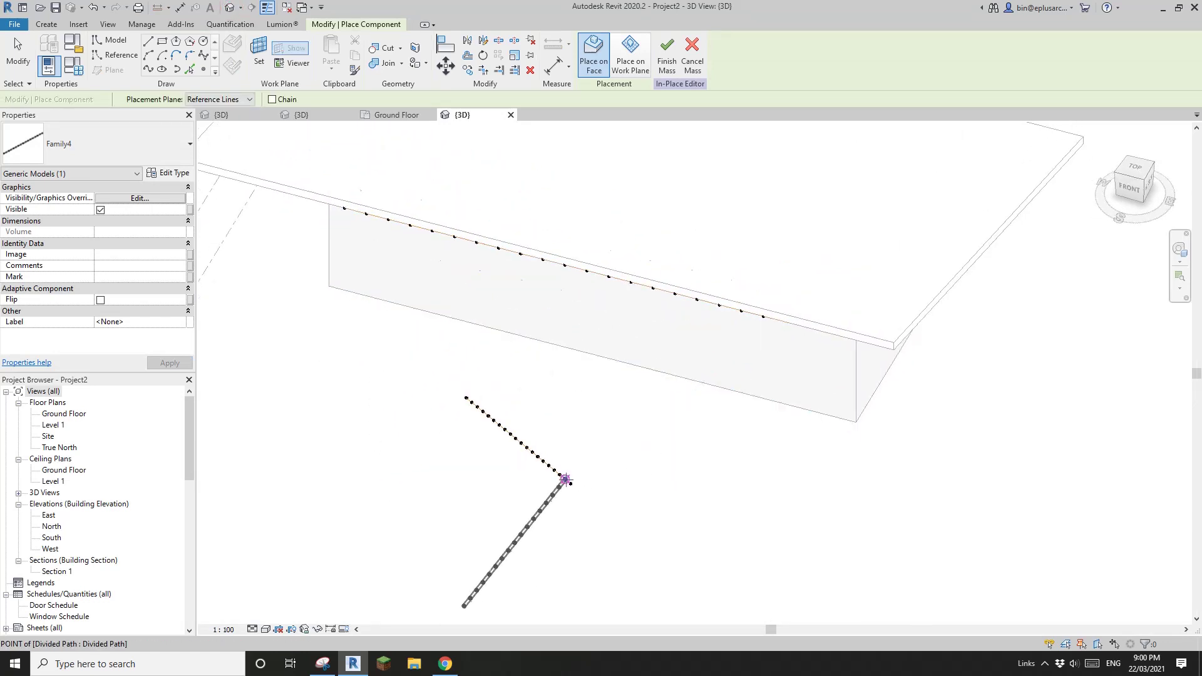
{"action": "left_click", "coordinate": [569, 483]}
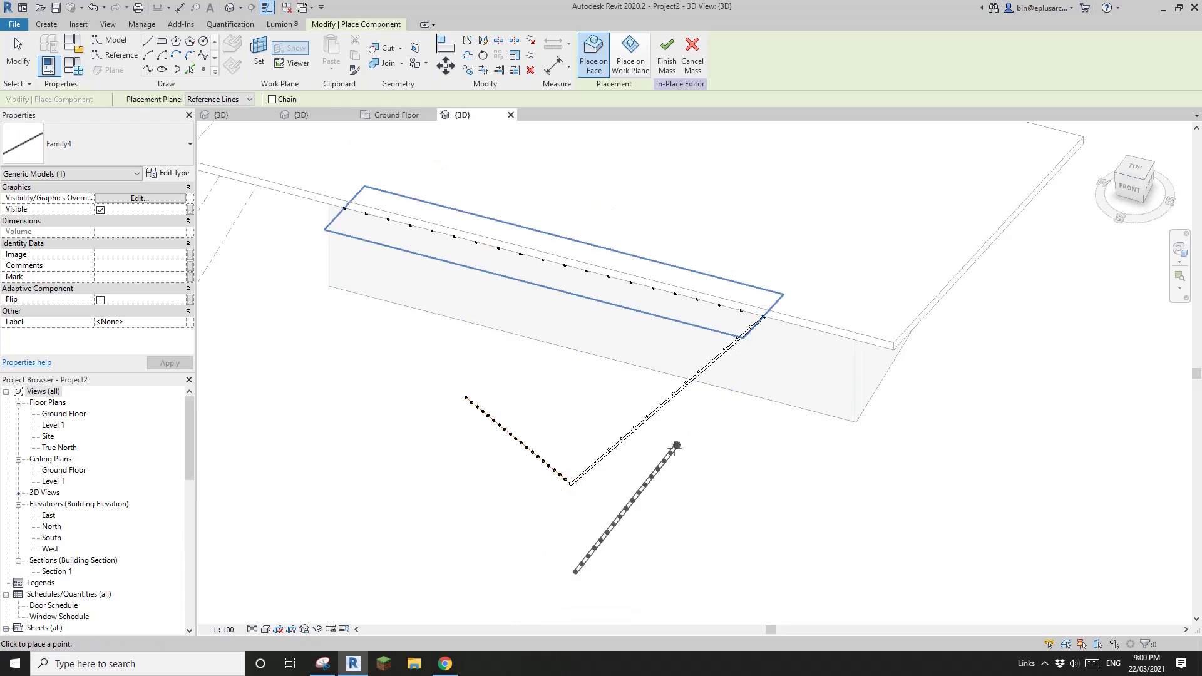
{"action": "key", "text": "Escape"}
{"action": "key", "text": "Escape"}
Repeat the placed pole across all nodes of the two divided paths.
{"action": "scroll", "coordinate": [634, 478], "scroll_direction": "up", "scroll_amount": 3}
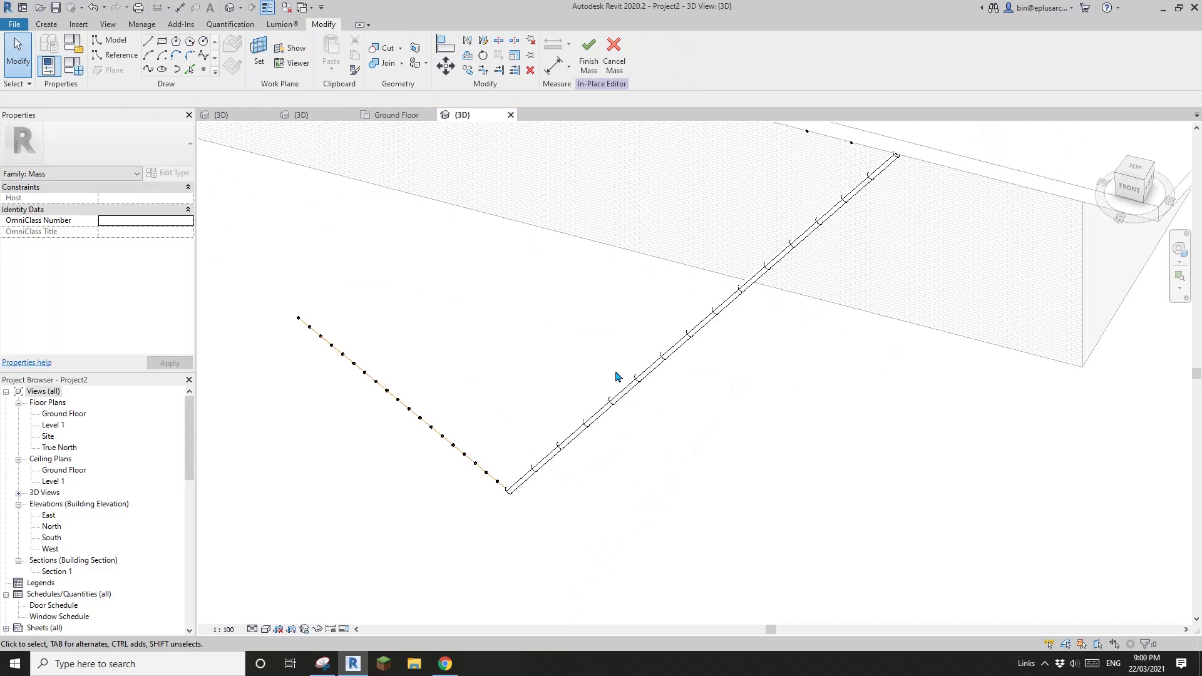
{"action": "left_click", "coordinate": [611, 401]}
{"action": "middle_click_drag", "start_coordinate": [617, 430], "coordinate": [563, 306], "text": "shift"}
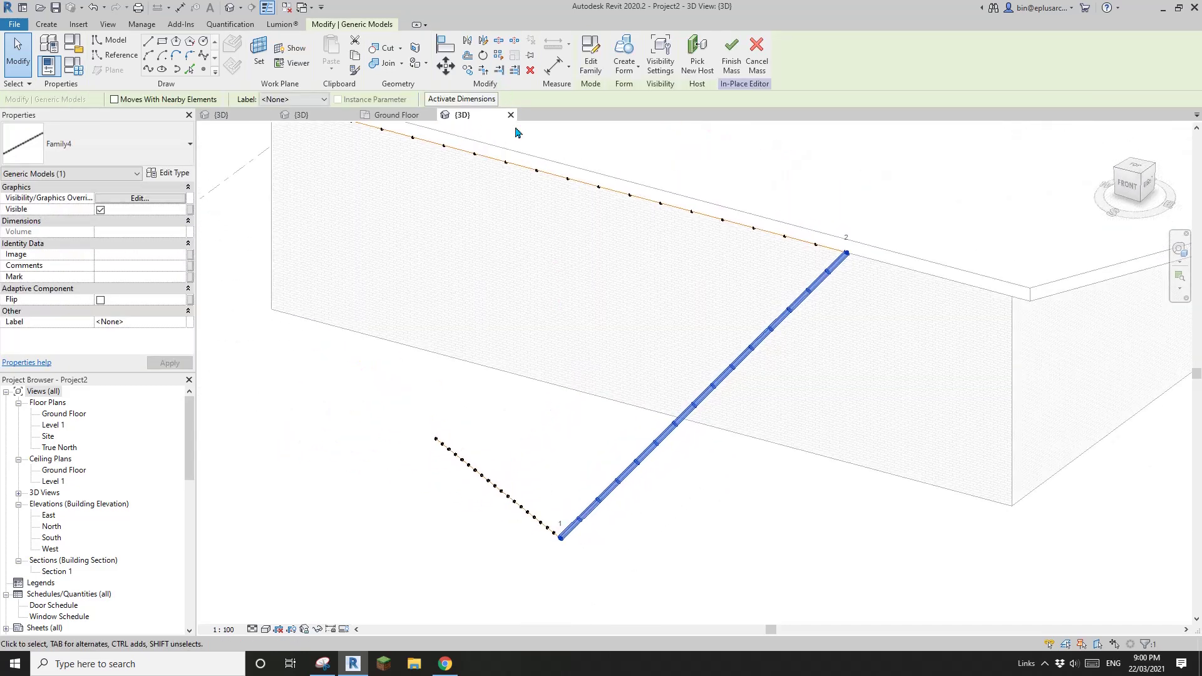
{"action": "left_click", "coordinate": [500, 60]}
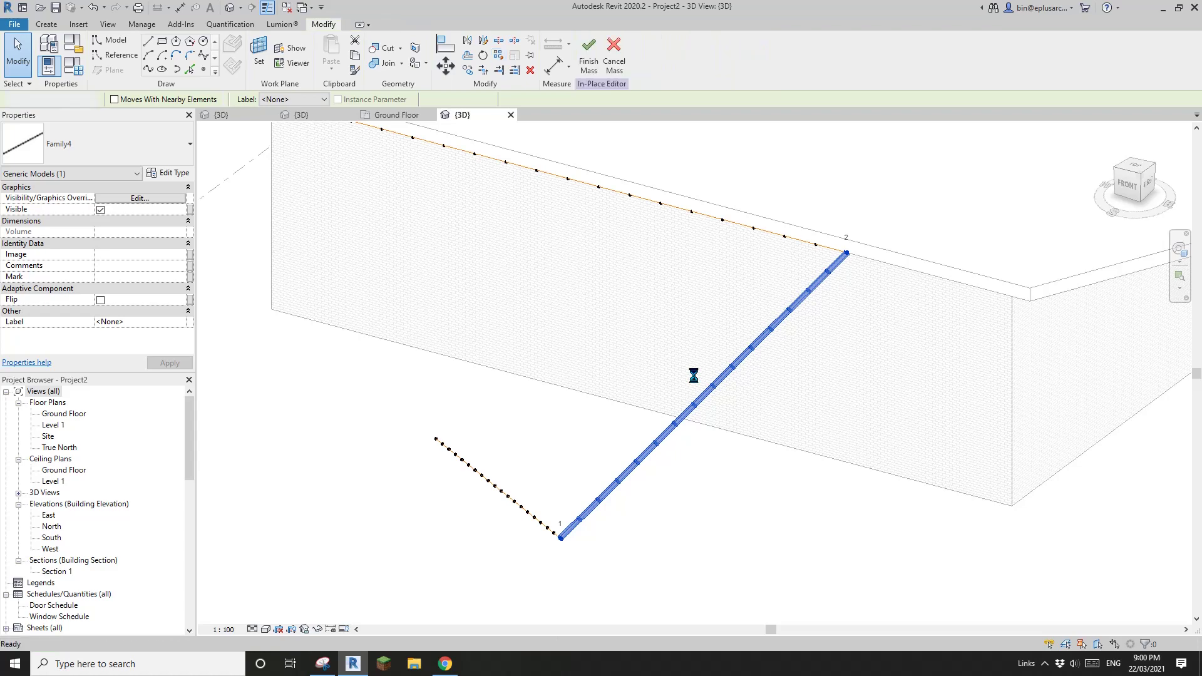
{"action": "middle_click_drag", "start_coordinate": [693, 376], "coordinate": [832, 400], "text": "shift"}
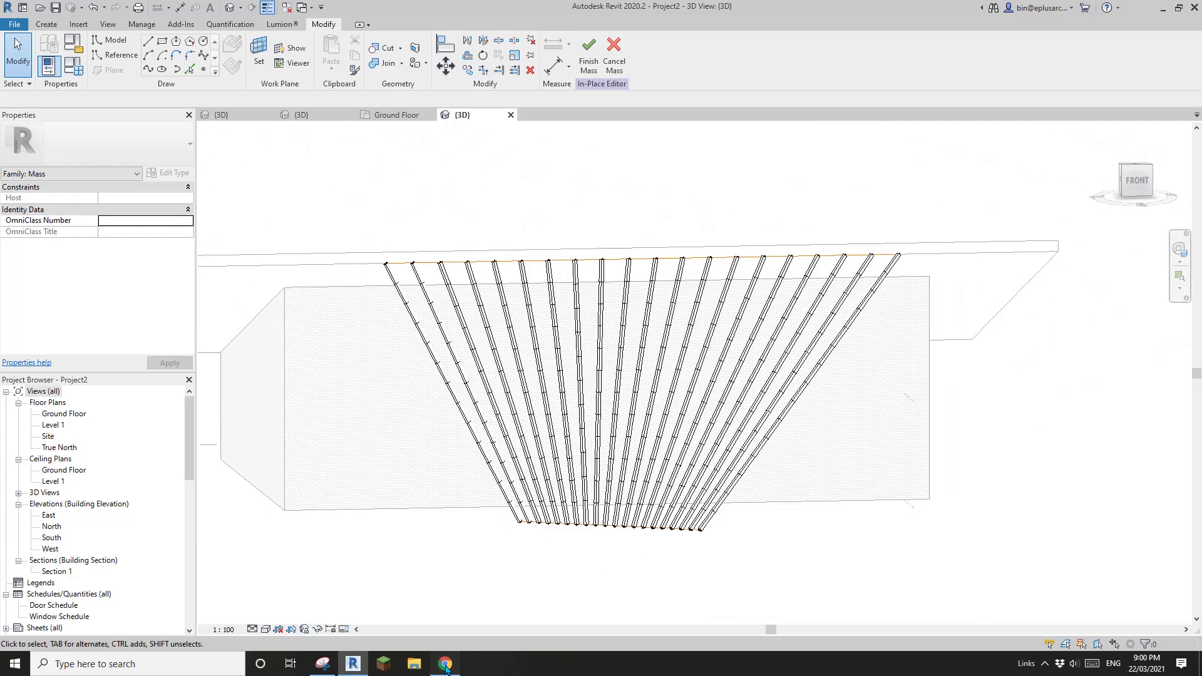
{"action": "left_click", "coordinate": [445, 665]}
{"action": "left_click", "coordinate": [354, 664]}
Set the 3D view's visual style to Realistic to show the bamboo material on the poles.
{"action": "middle_click_drag", "start_coordinate": [507, 572], "coordinate": [688, 504], "text": "shift"}
{"action": "scroll", "coordinate": [688, 504], "scroll_direction": "up", "scroll_amount": 5}
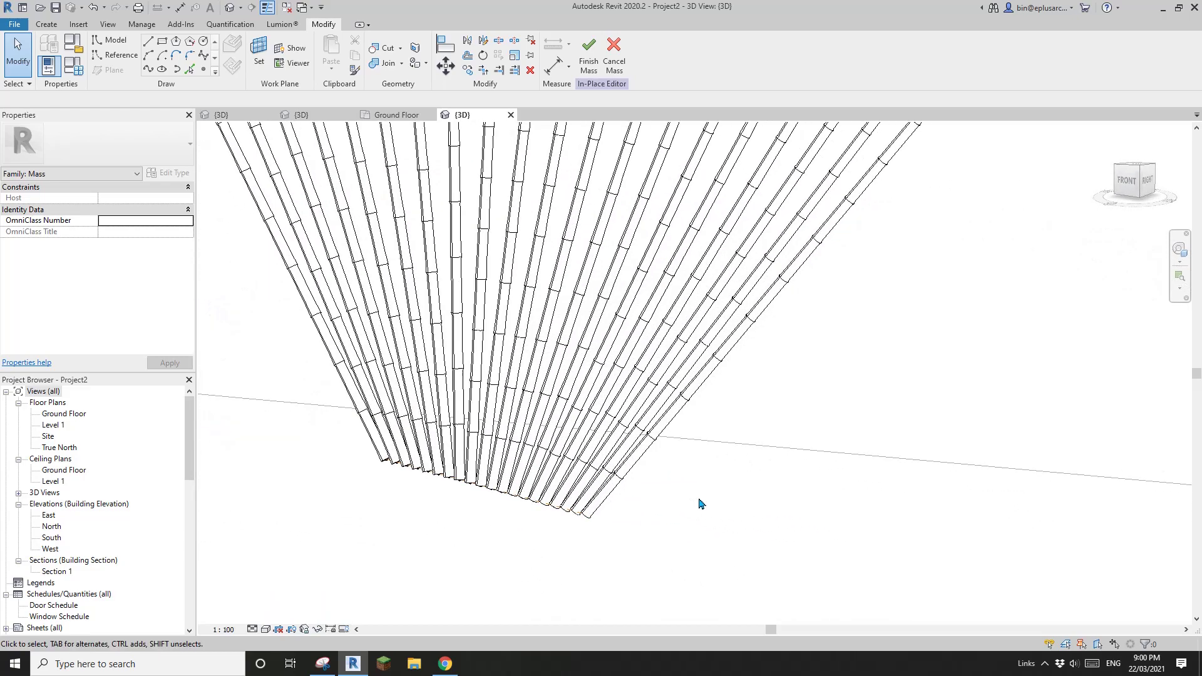
{"action": "middle_click_drag", "start_coordinate": [643, 540], "coordinate": [654, 497], "text": "shift"}
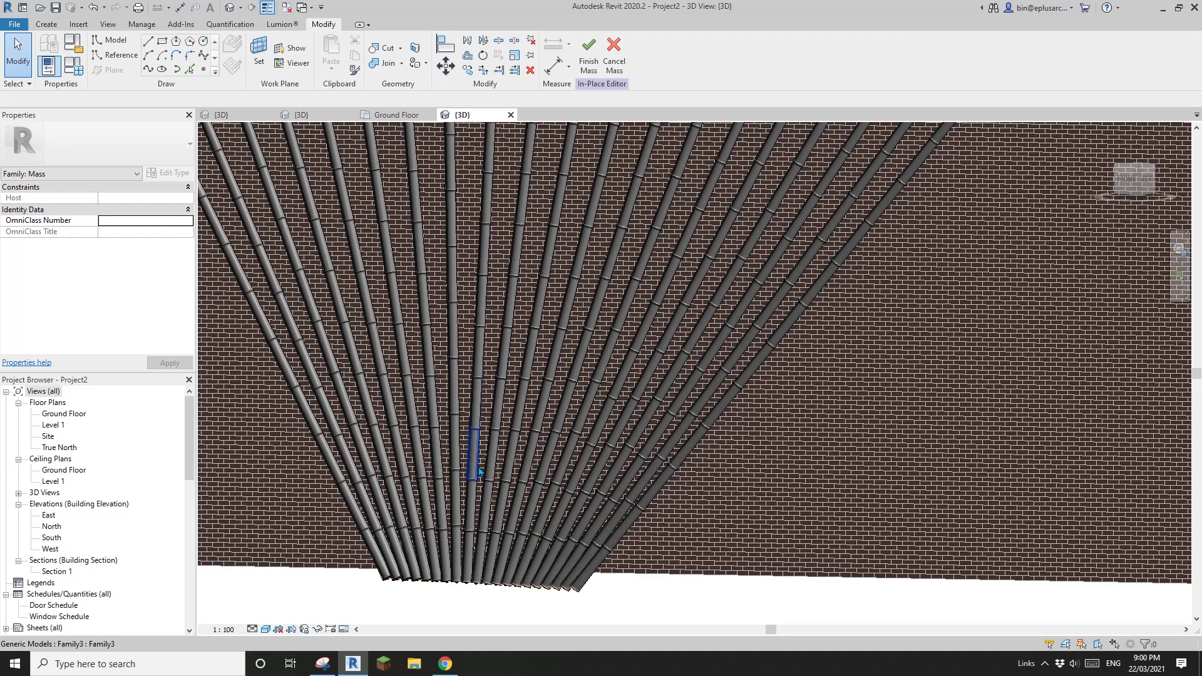
{"action": "scroll", "coordinate": [478, 470], "scroll_direction": "down", "scroll_amount": 2}
{"action": "middle_click_drag", "start_coordinate": [504, 485], "coordinate": [577, 560], "text": "shift"}
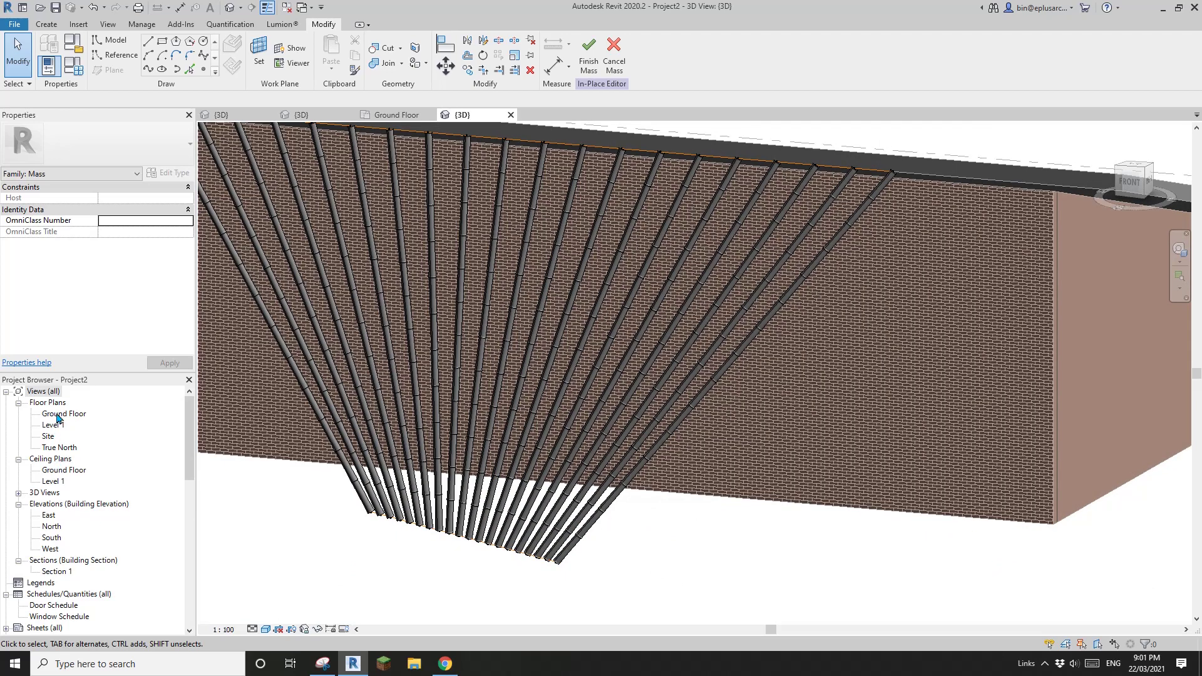
{"action": "left_click", "coordinate": [253, 628]}
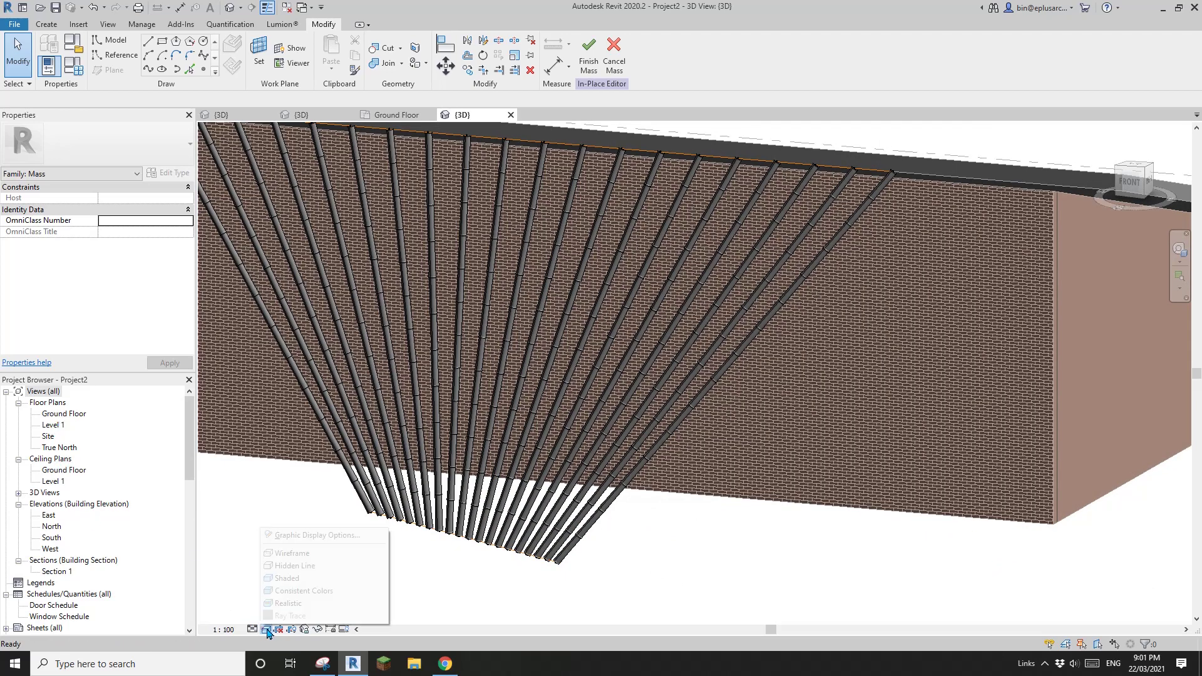
{"action": "left_click", "coordinate": [288, 603]}
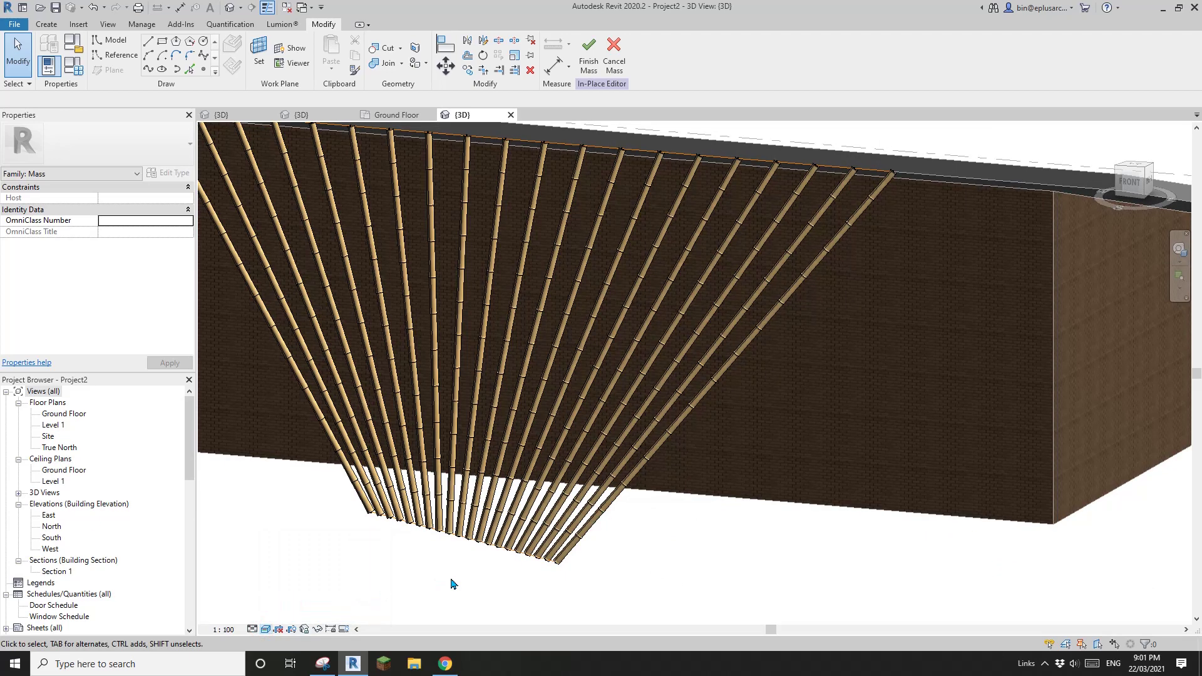
Examine the repeated bamboo poles and one of their nested segments up close from the front right corner.
{"action": "middle_click_drag", "start_coordinate": [453, 583], "coordinate": [679, 510], "text": "shift"}
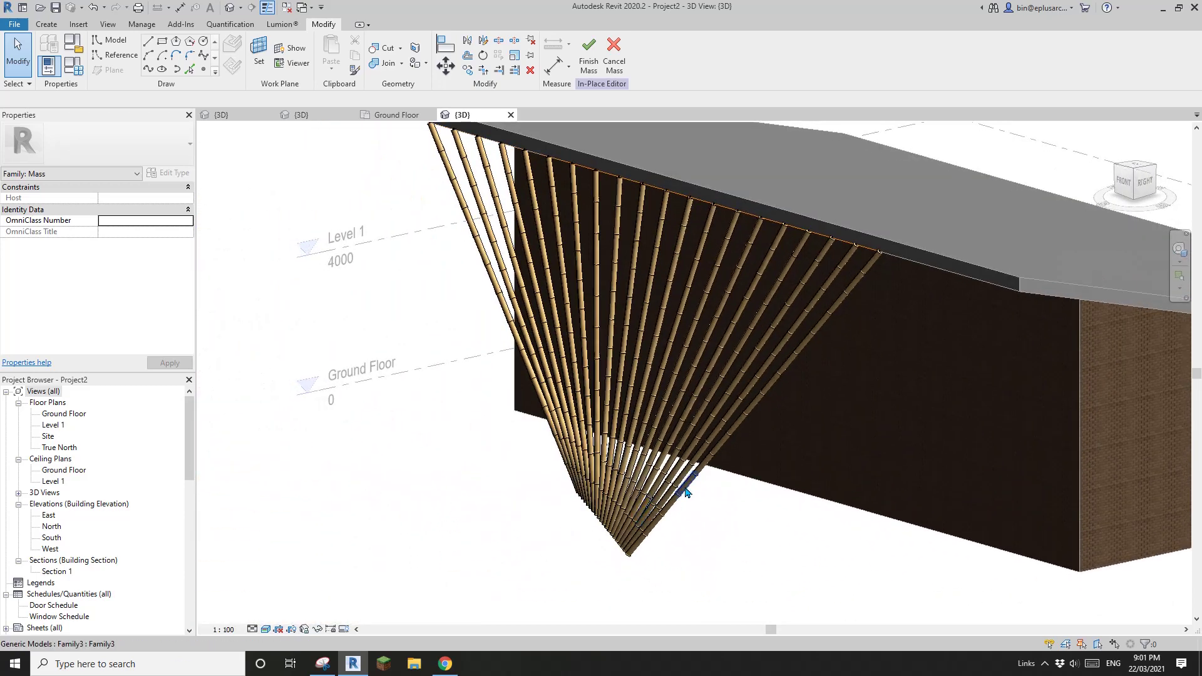
{"action": "left_click", "coordinate": [685, 492]}
{"action": "scroll", "coordinate": [785, 374], "scroll_direction": "up", "scroll_amount": 2}
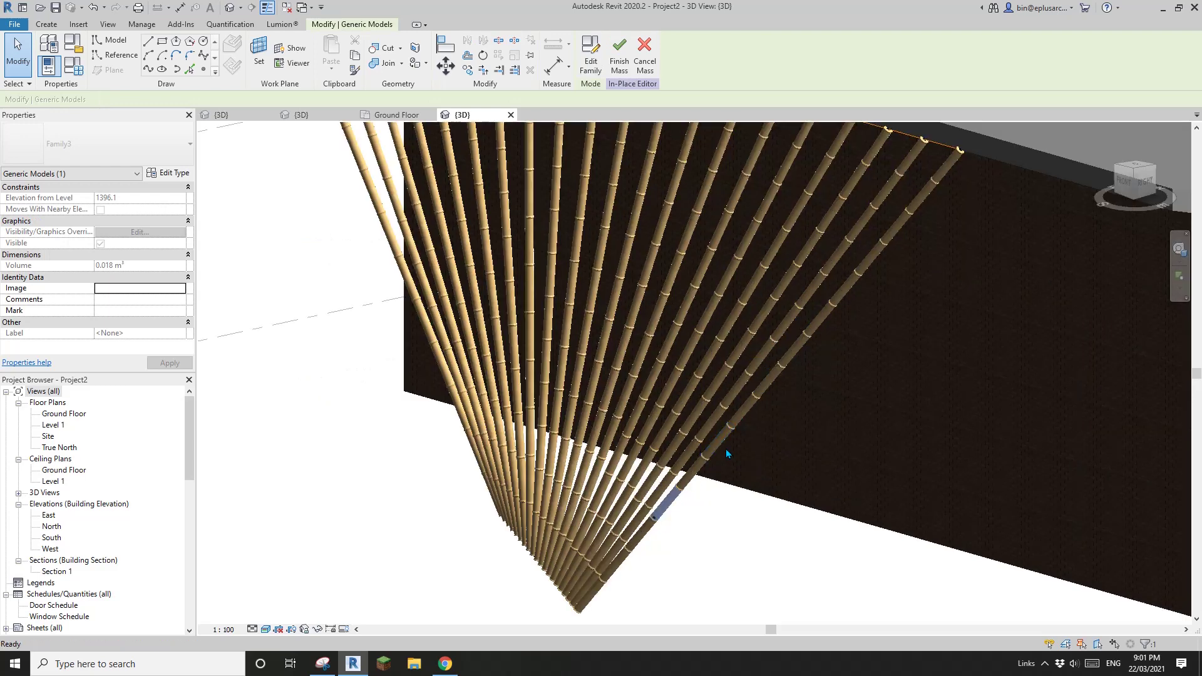
{"action": "key", "text": "Escape"}
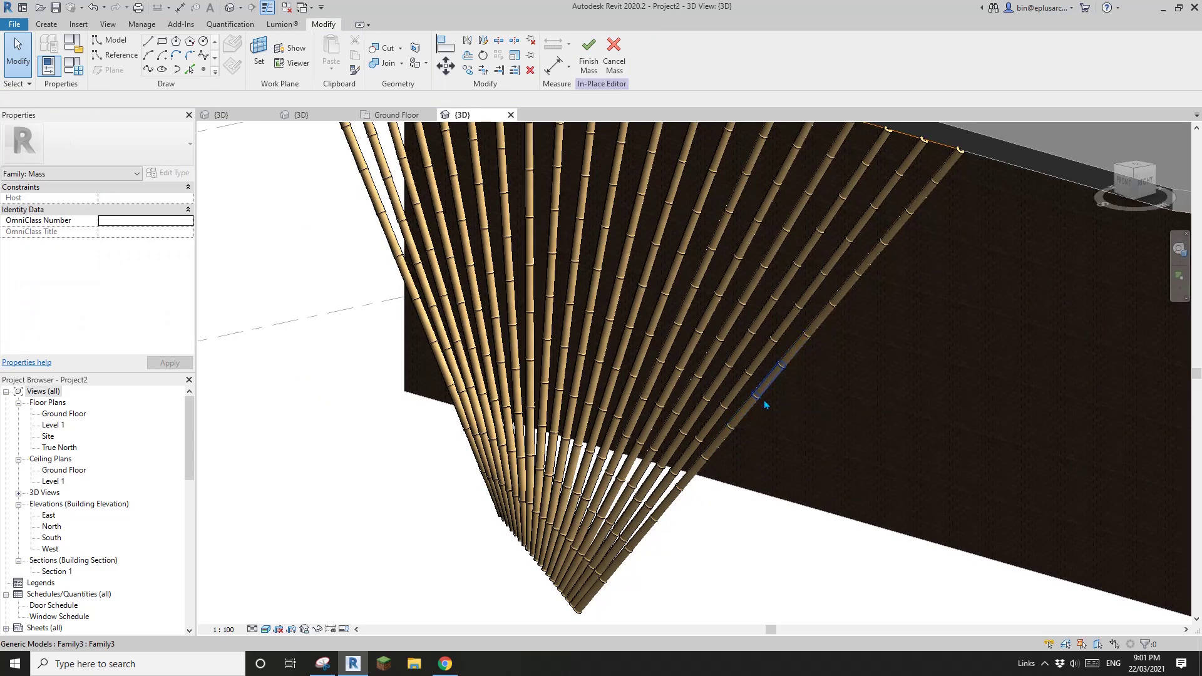